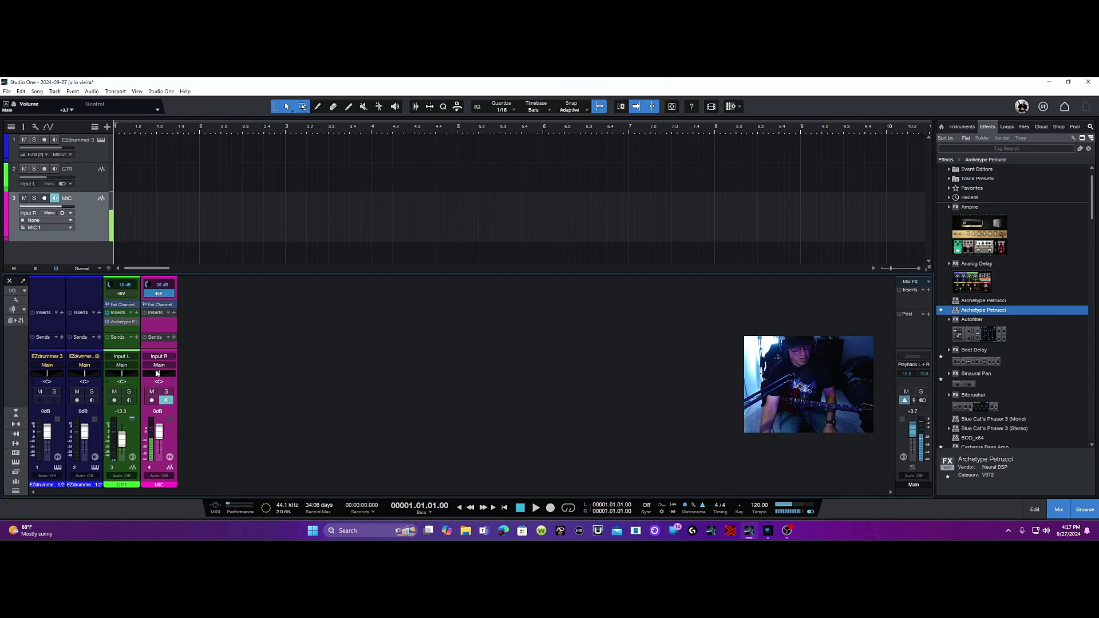
Add a mono audio track below the MIC track and colour it purple
{"action": "left_click", "coordinate": [55, 92]}
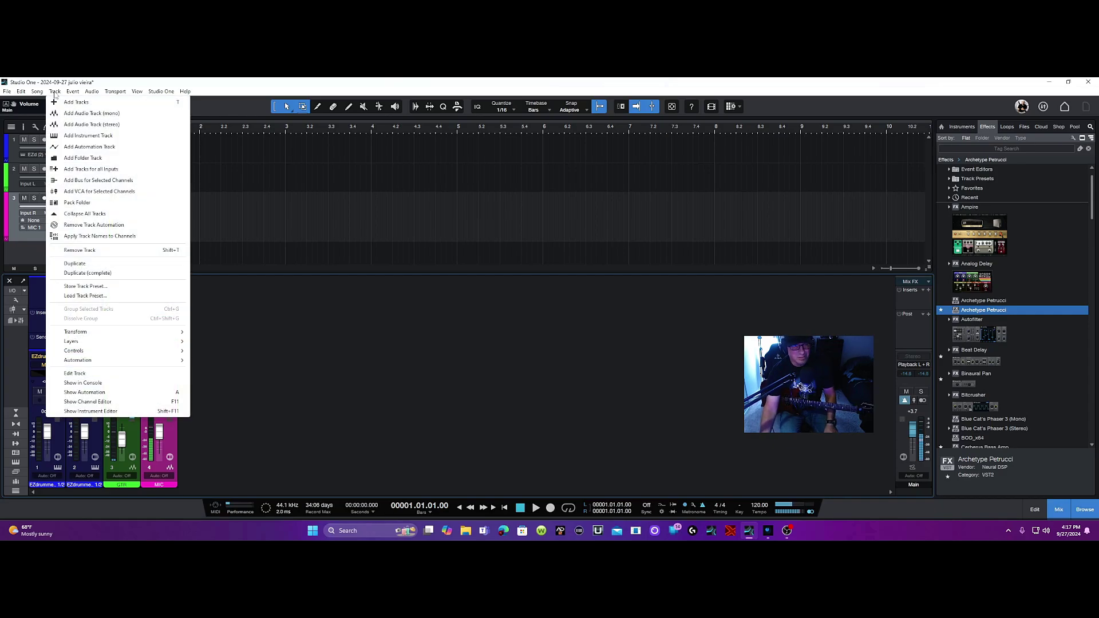
{"action": "mouse_move", "coordinate": [72, 91]}
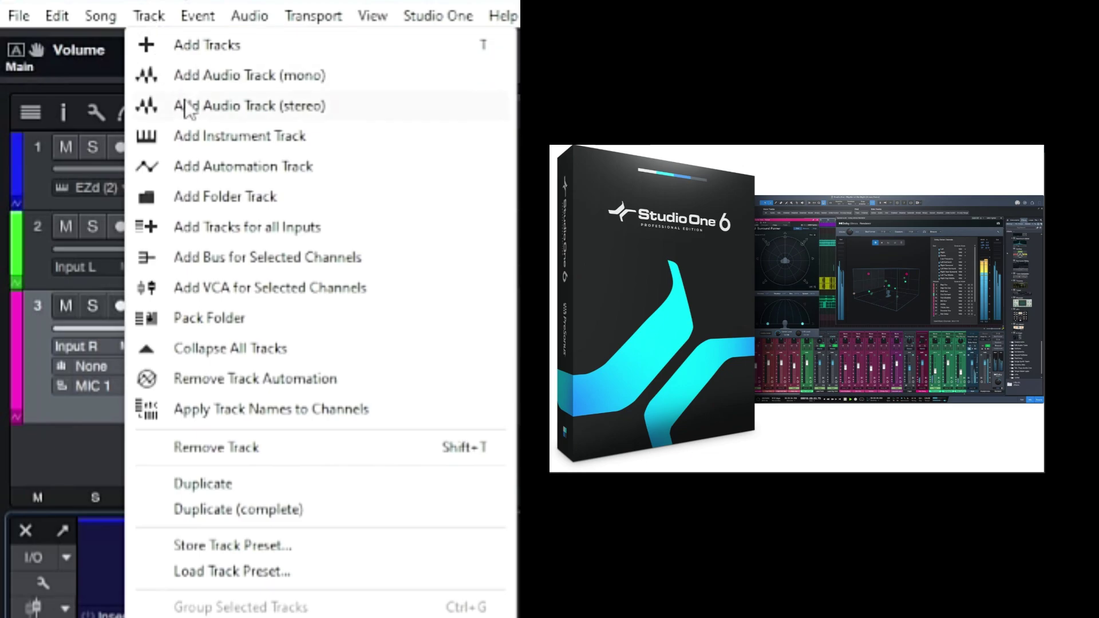
{"action": "key", "text": "Escape"}
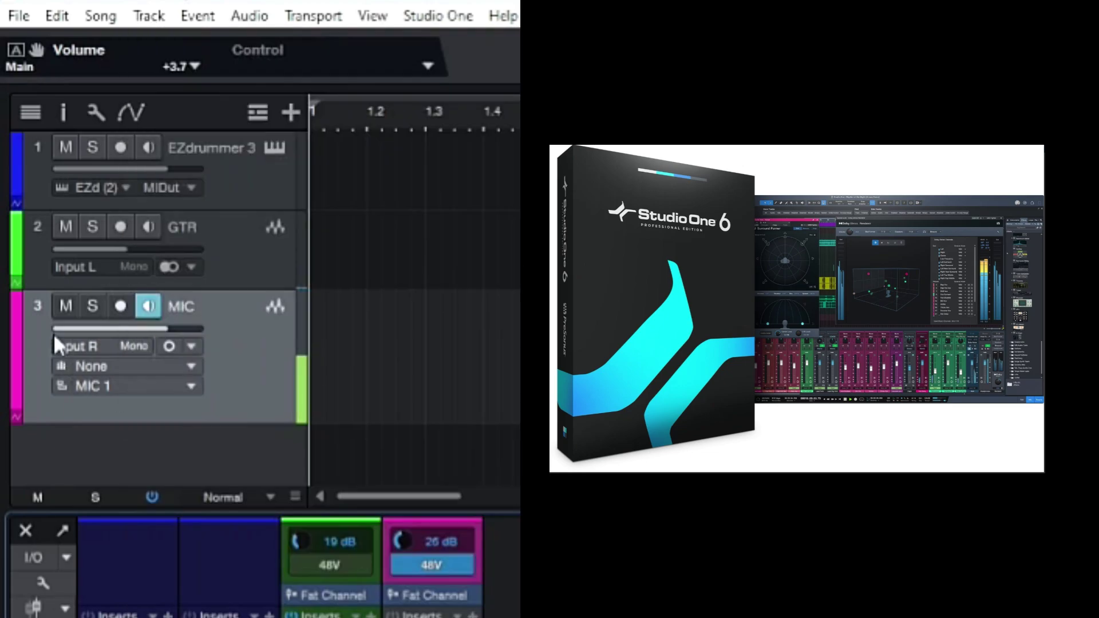
{"action": "left_click", "coordinate": [148, 16]}
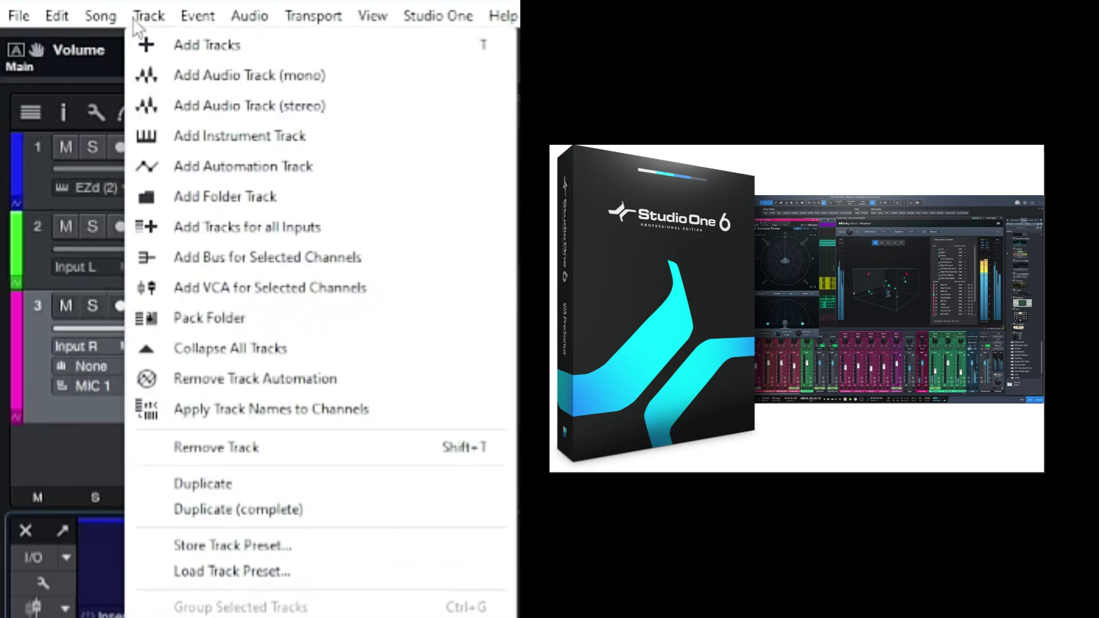
{"action": "left_click", "coordinate": [243, 77]}
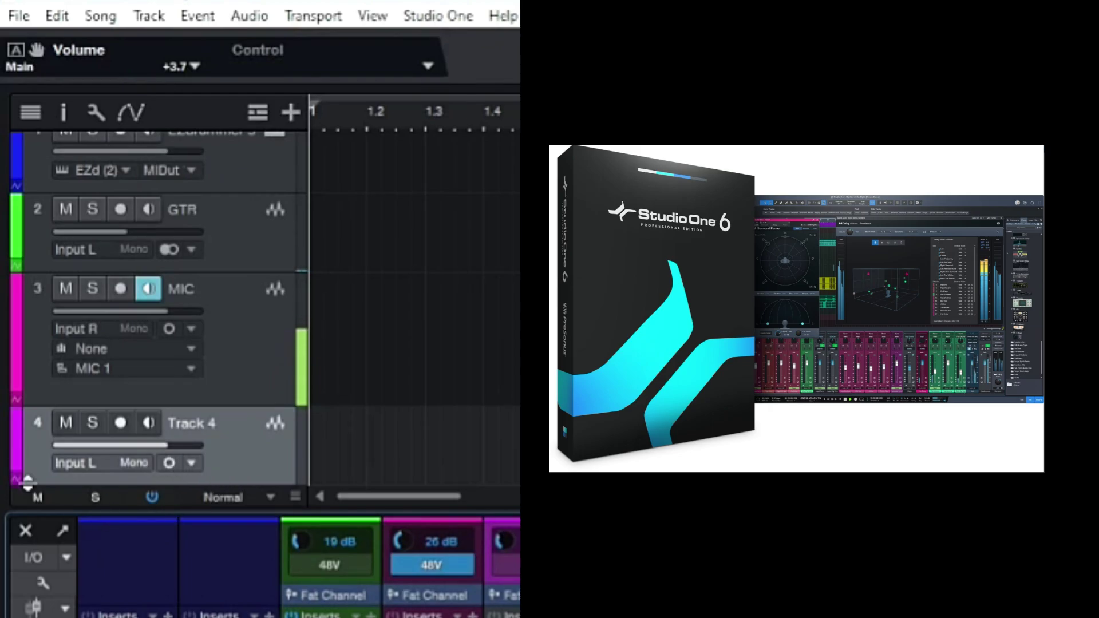
{"action": "left_click", "coordinate": [17, 455]}
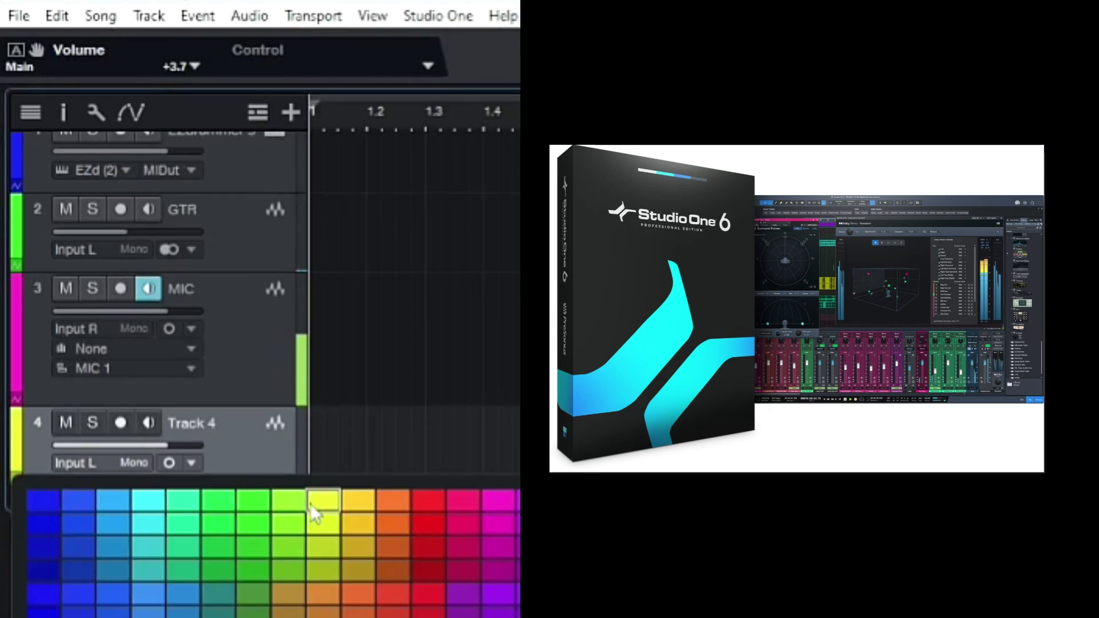
{"action": "left_click", "coordinate": [564, 524]}
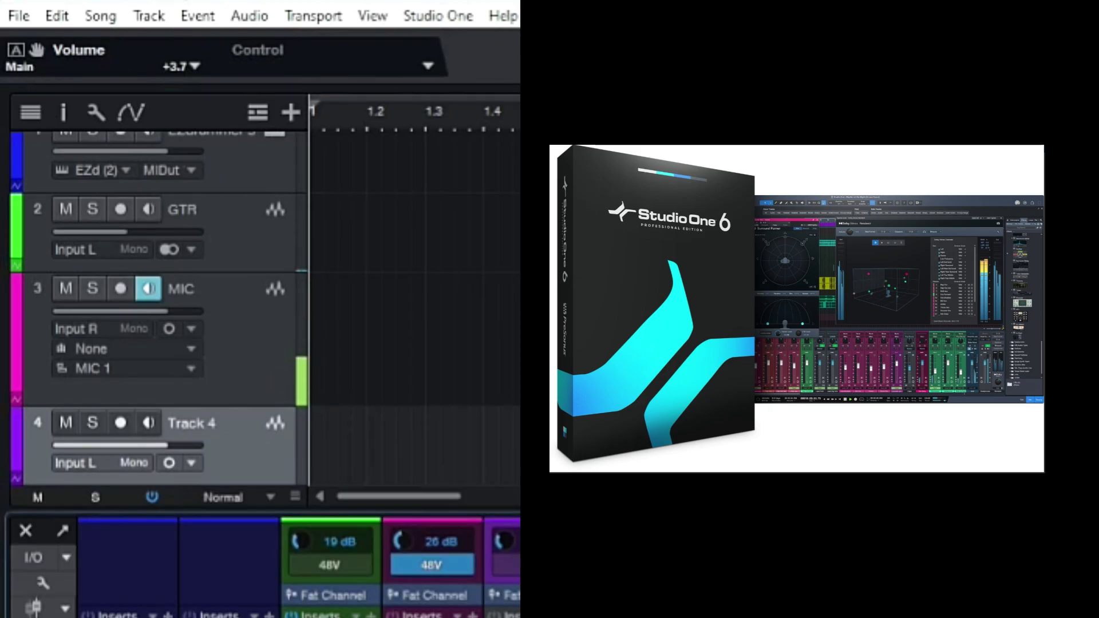
Close the mixer console to give the track area its full height
{"action": "left_click", "coordinate": [25, 533]}
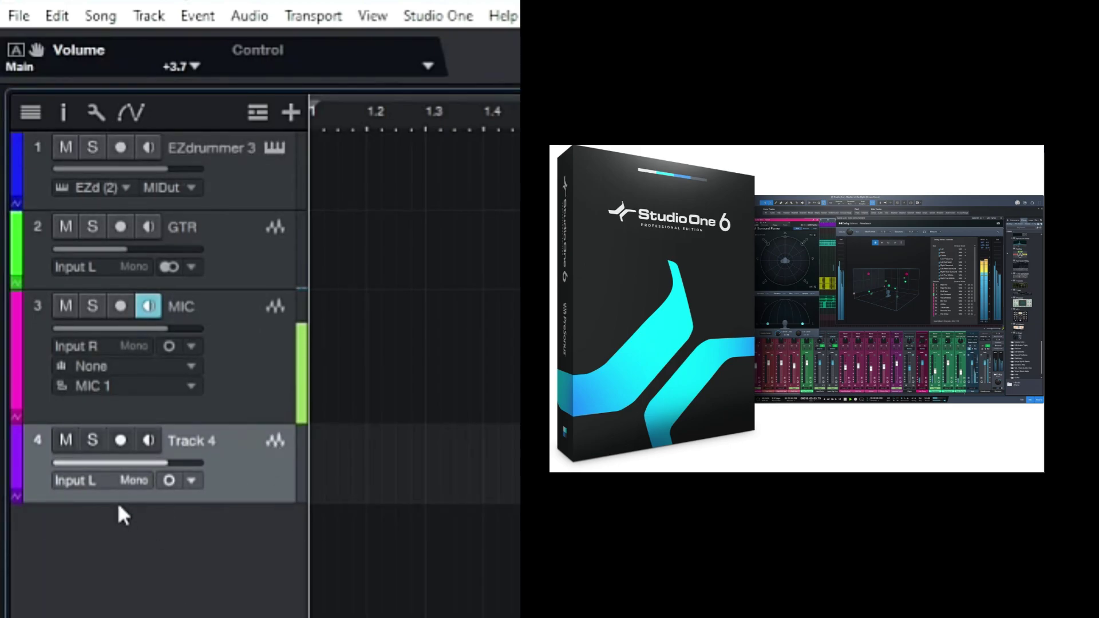
Enlarge Track 4's height to reveal its settings and assign its input to Input L → Mic/Inst 1
{"action": "left_click_drag", "start_coordinate": [118, 501], "coordinate": [123, 603]}
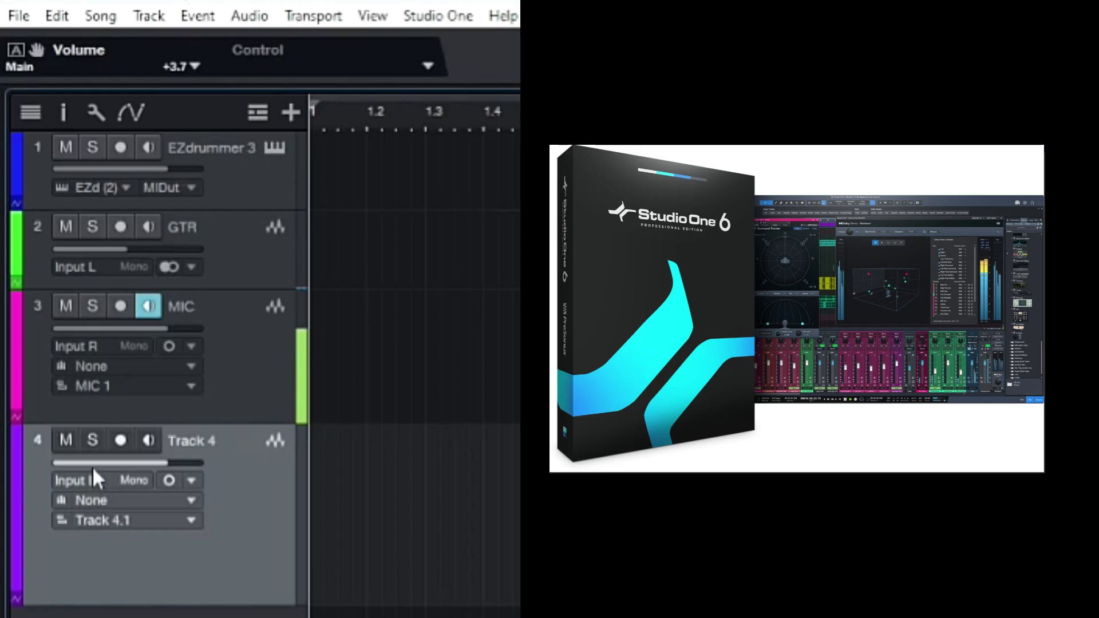
{"action": "left_click", "coordinate": [84, 483]}
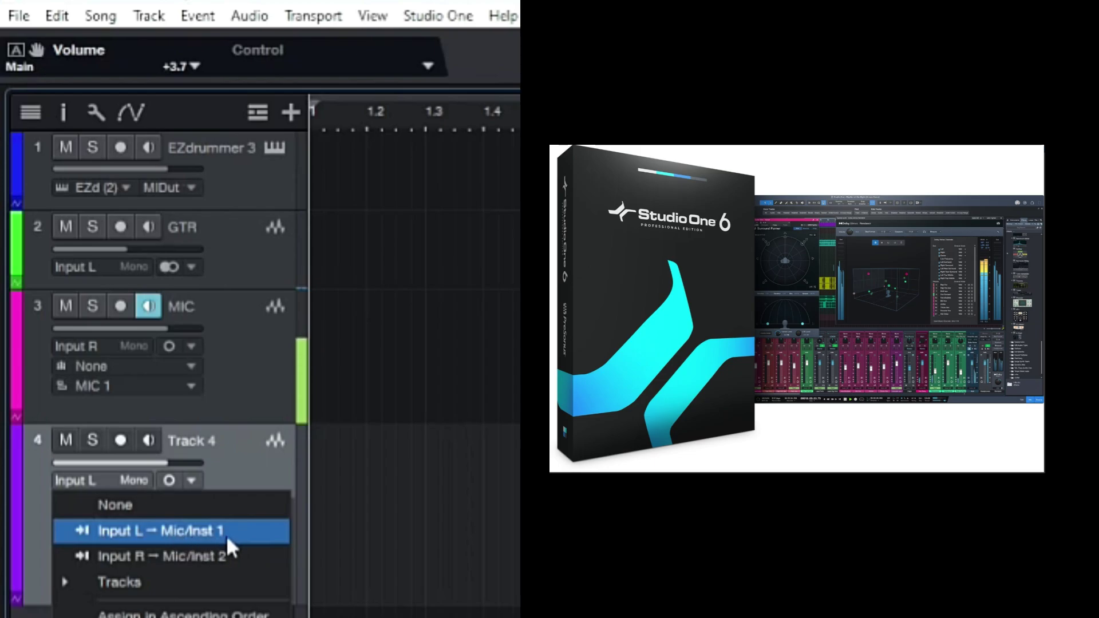
{"action": "left_click", "coordinate": [210, 534]}
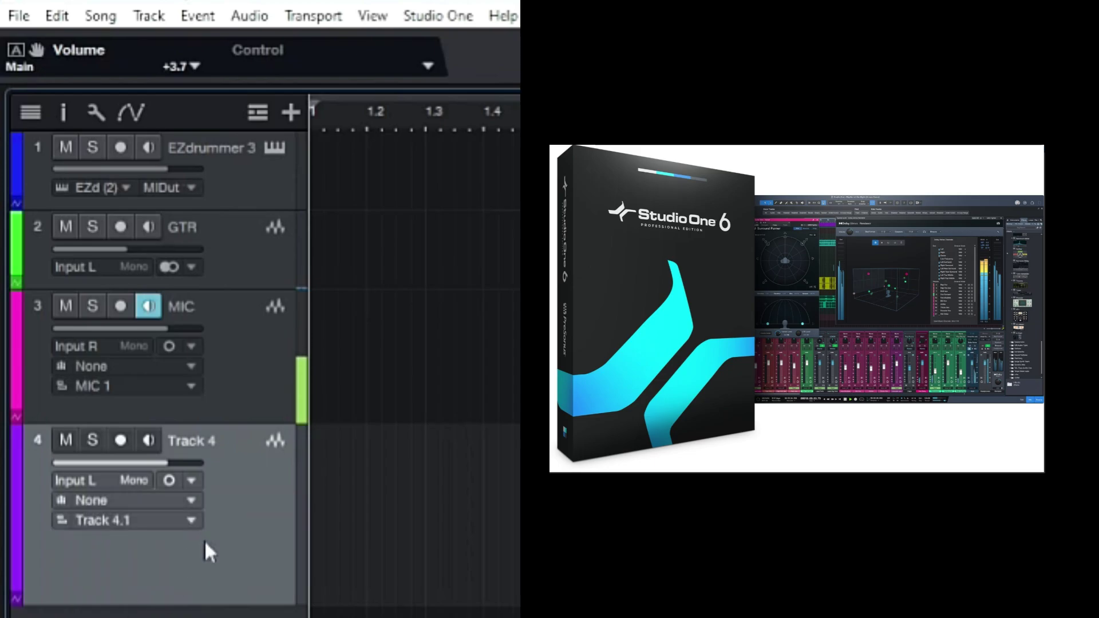
Remove the purple Track 4 from the song
{"action": "right_click", "coordinate": [251, 504]}
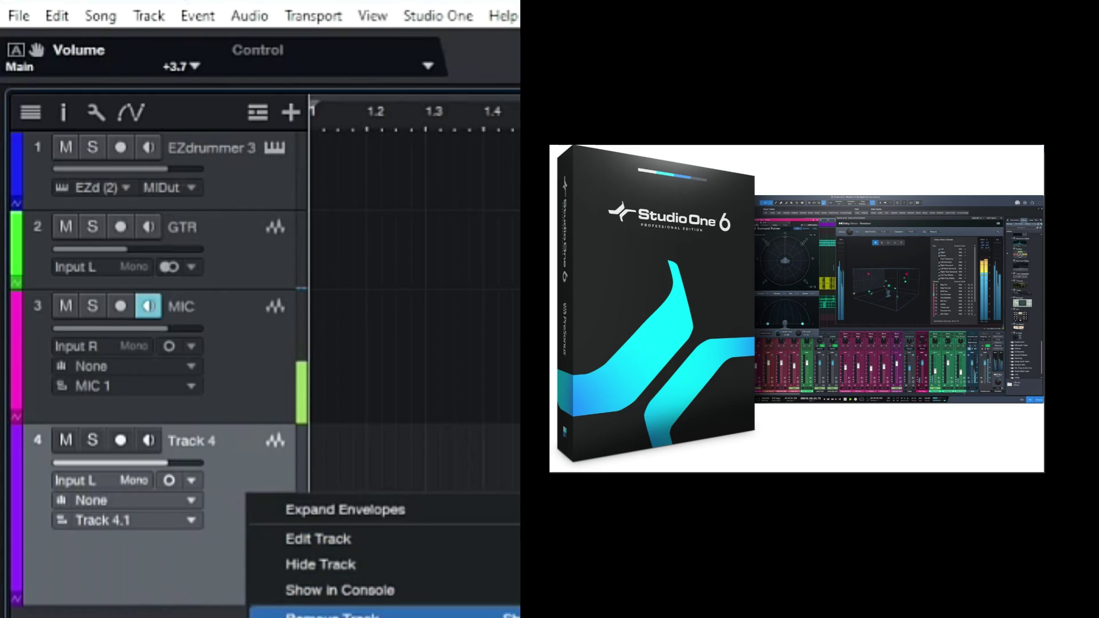
{"action": "left_click", "coordinate": [298, 612]}
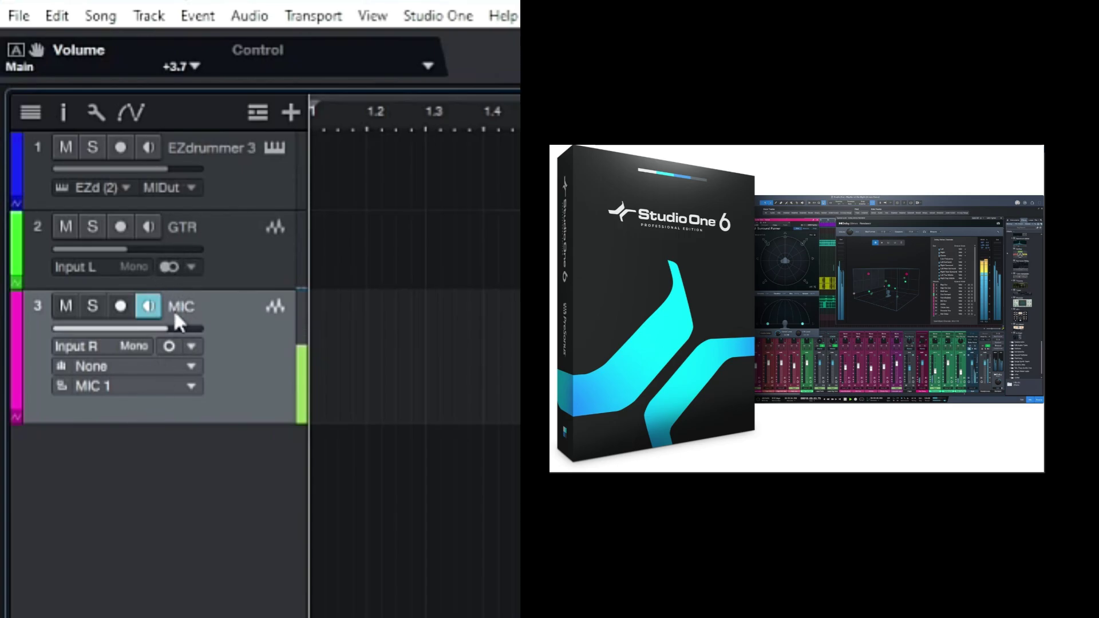
Open EZdrummer 3 from its track, audition the Verse 02 groove of Not Forgiven 70 BPM and view the drum kit
{"action": "left_click", "coordinate": [214, 249]}
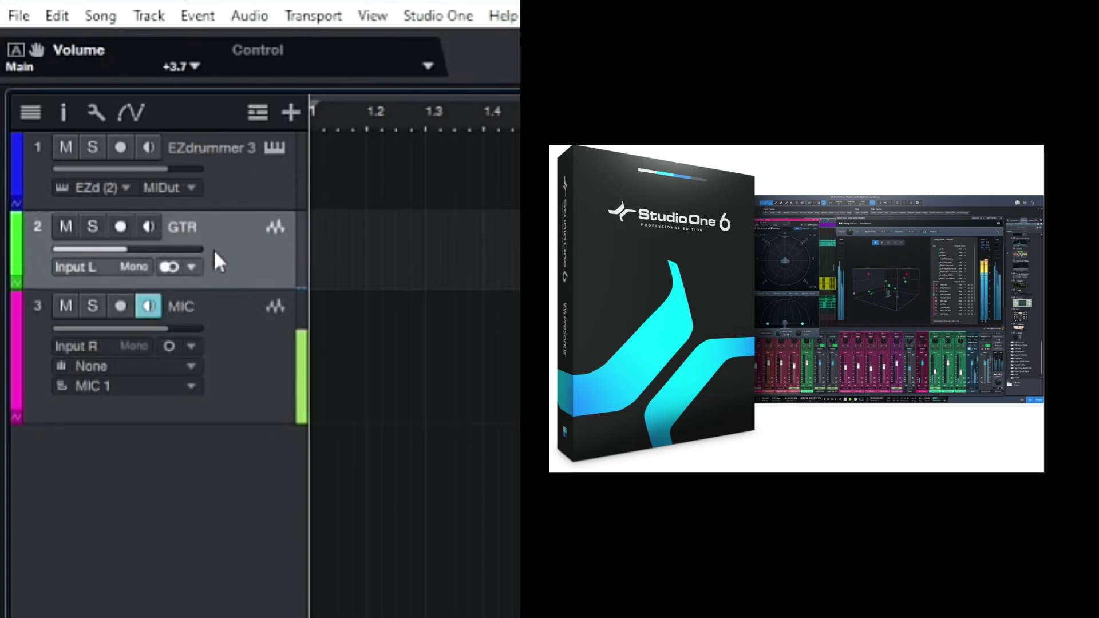
{"action": "left_click", "coordinate": [227, 192]}
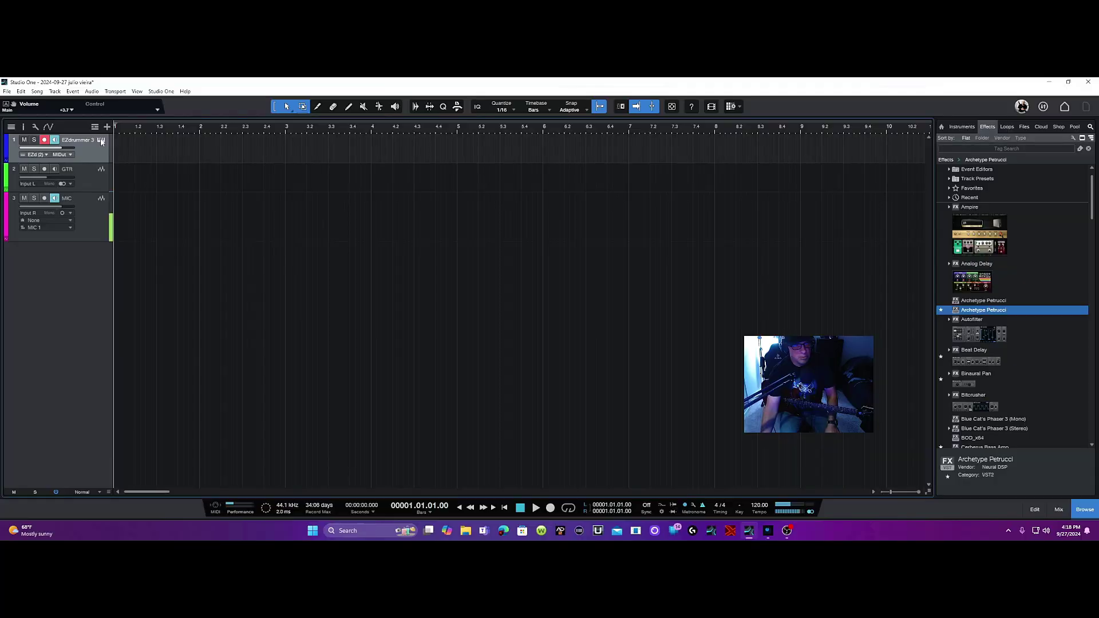
{"action": "left_click", "coordinate": [274, 148]}
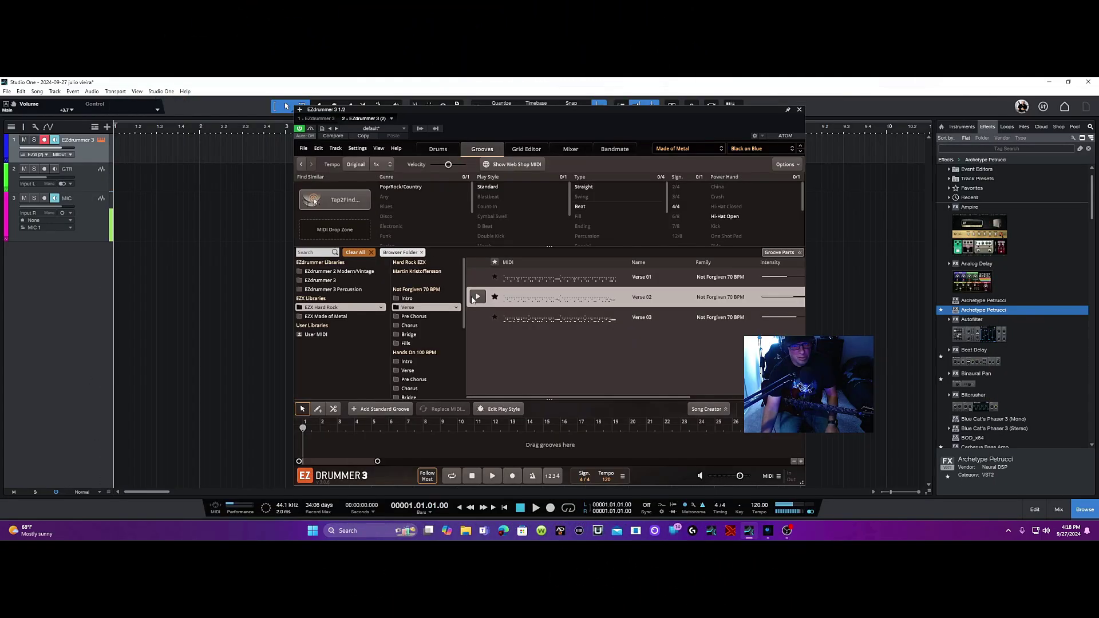
{"action": "left_click", "coordinate": [478, 302]}
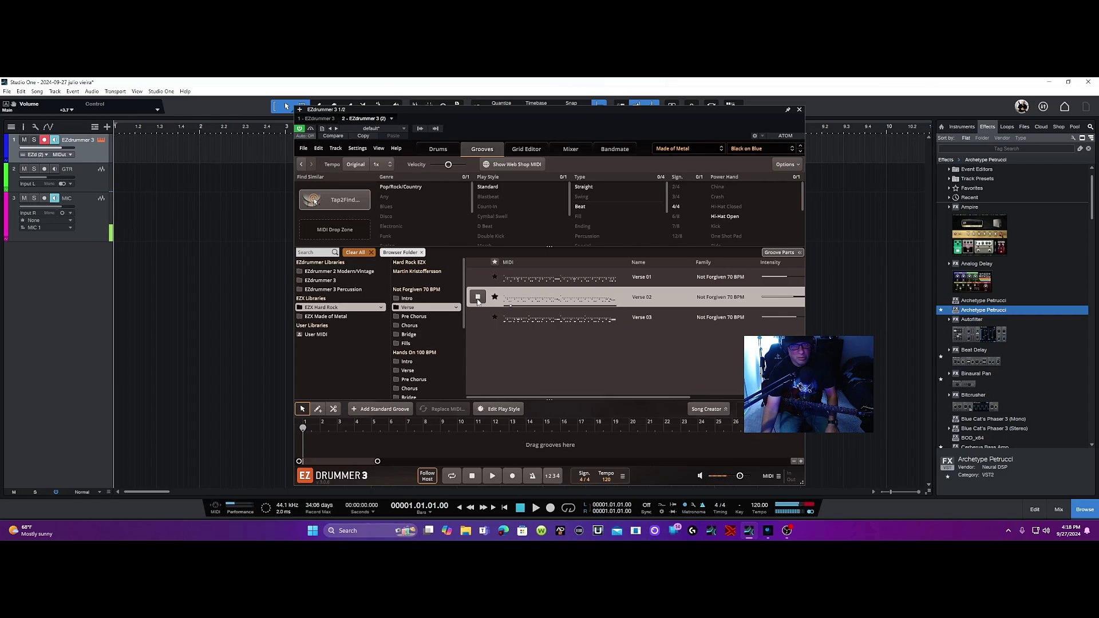
{"action": "left_click", "coordinate": [428, 148]}
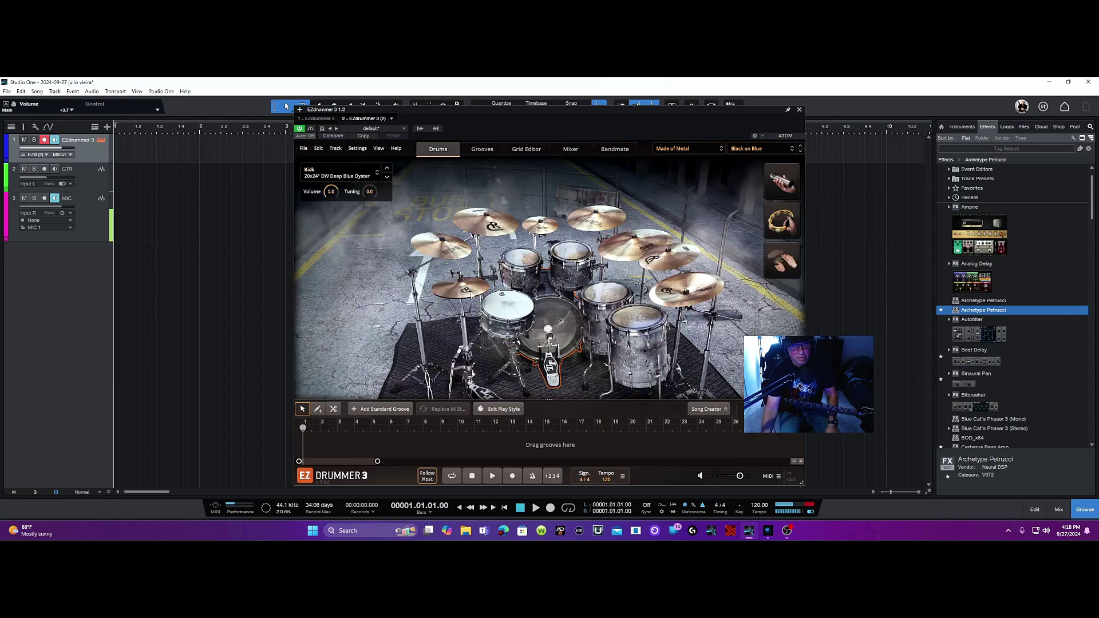
Place the Verse 02 groove on the EZdrummer 3 track at bar 1 and close the instrument window
{"action": "left_click", "coordinate": [487, 150]}
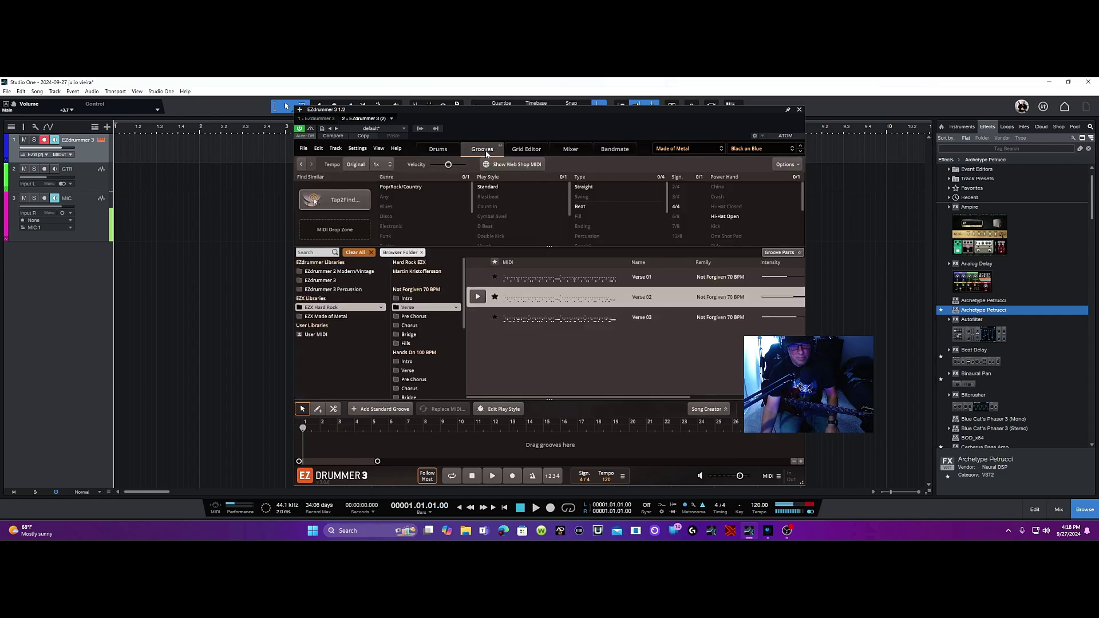
{"action": "left_click", "coordinate": [494, 296]}
{"action": "left_click_drag", "start_coordinate": [545, 297], "coordinate": [129, 153]}
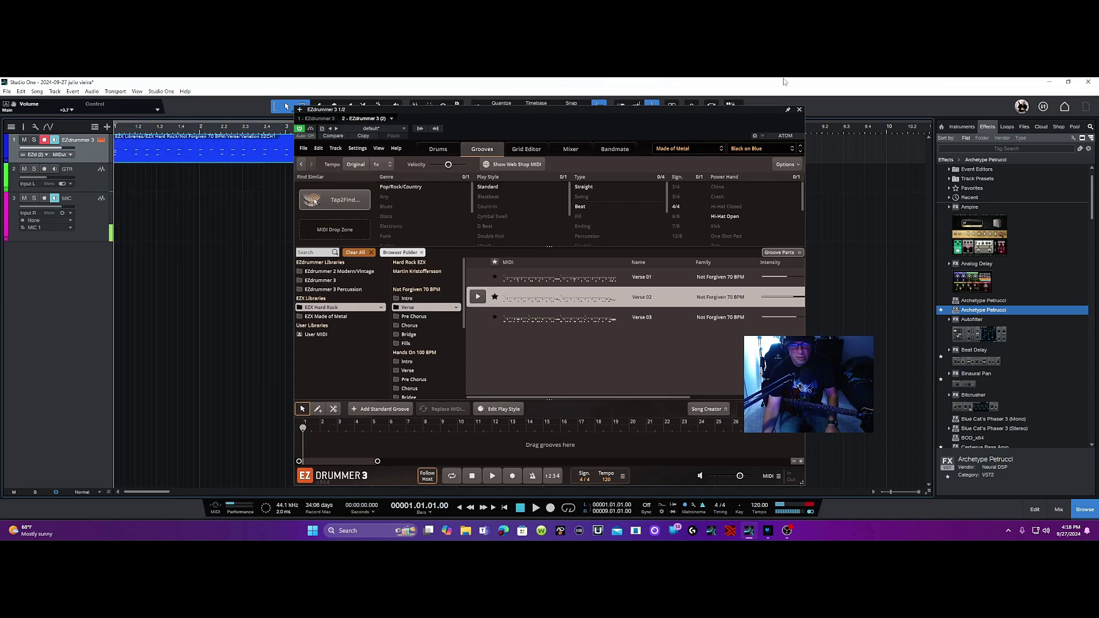
{"action": "left_click", "coordinate": [799, 109]}
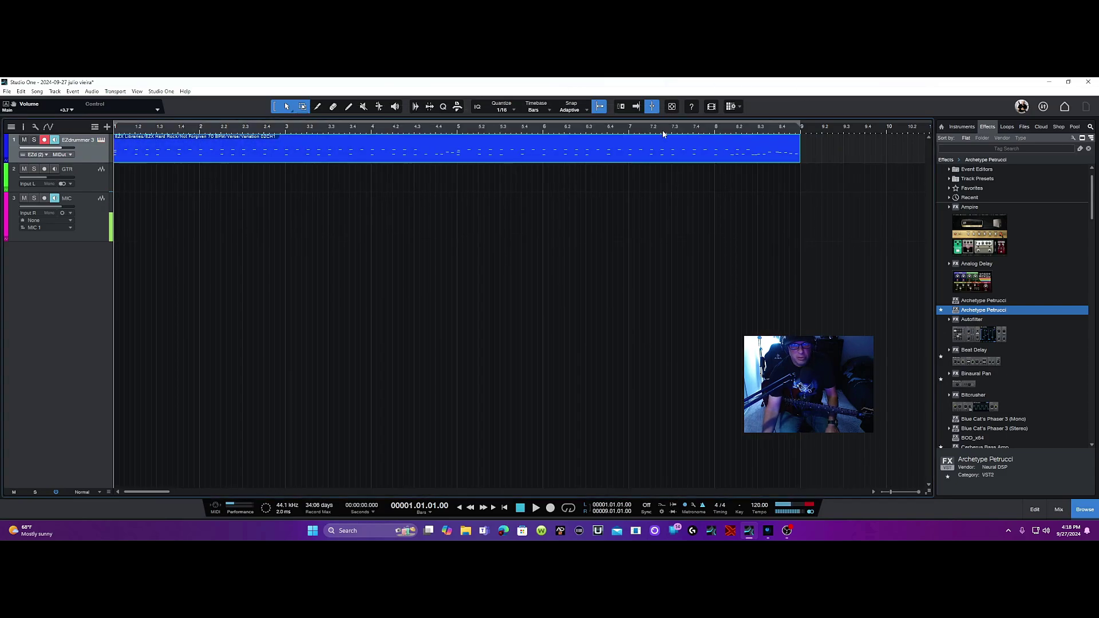
Copy the drum groove clip and paste it on the EZdrummer 3 track at bars 9, 17 and 25
{"action": "scroll", "coordinate": [660, 127], "scroll_direction": "down", "scroll_amount": 5}
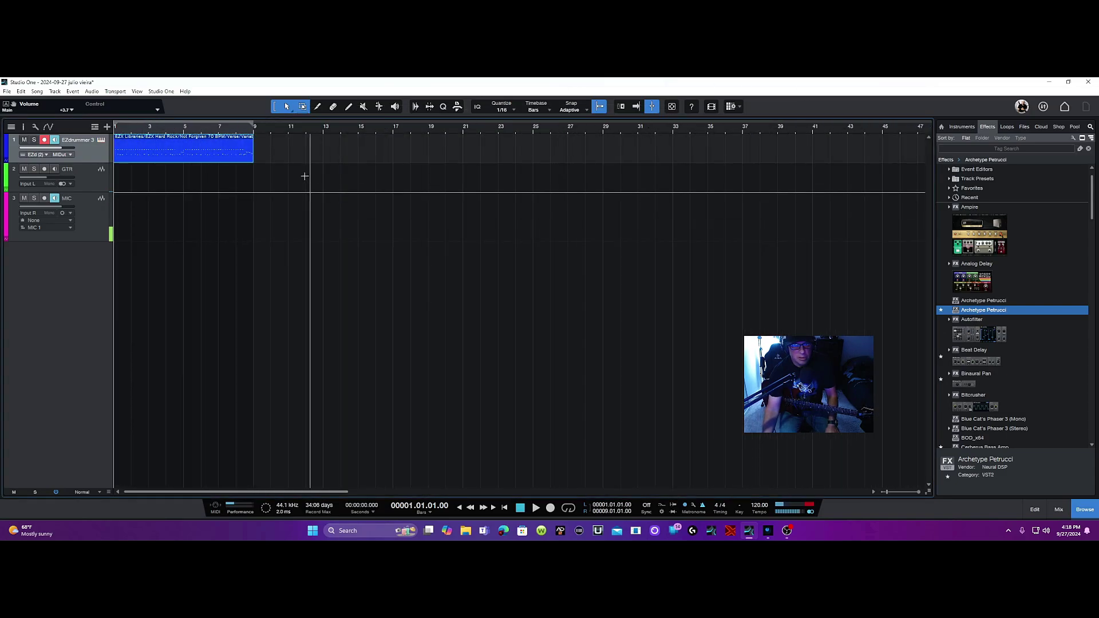
{"action": "right_click", "coordinate": [201, 154]}
{"action": "left_click", "coordinate": [216, 209]}
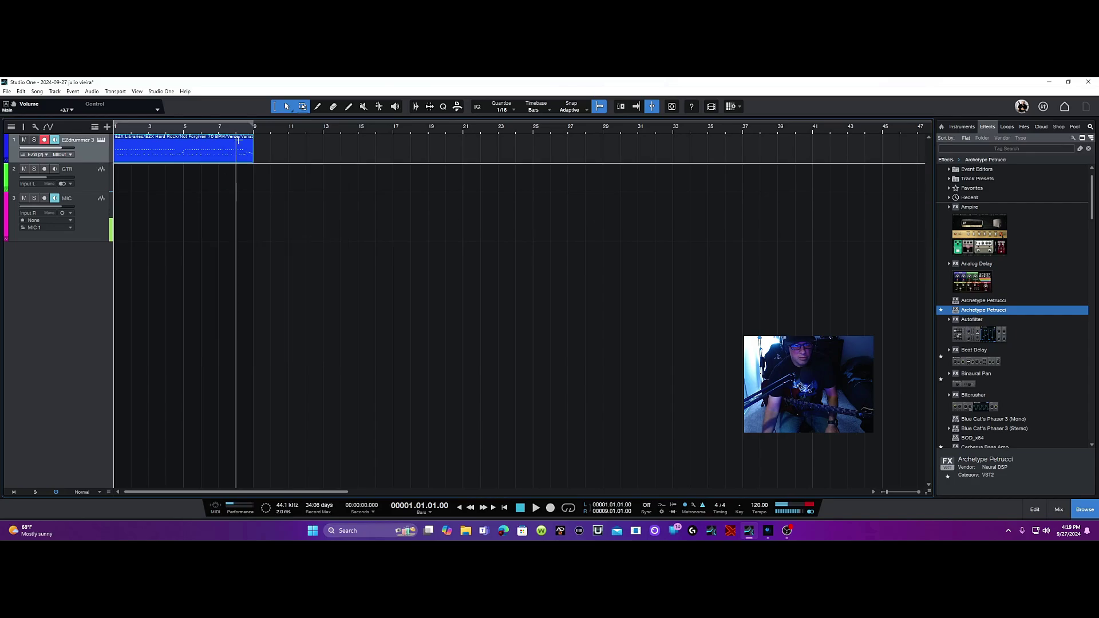
{"action": "left_click", "coordinate": [256, 134]}
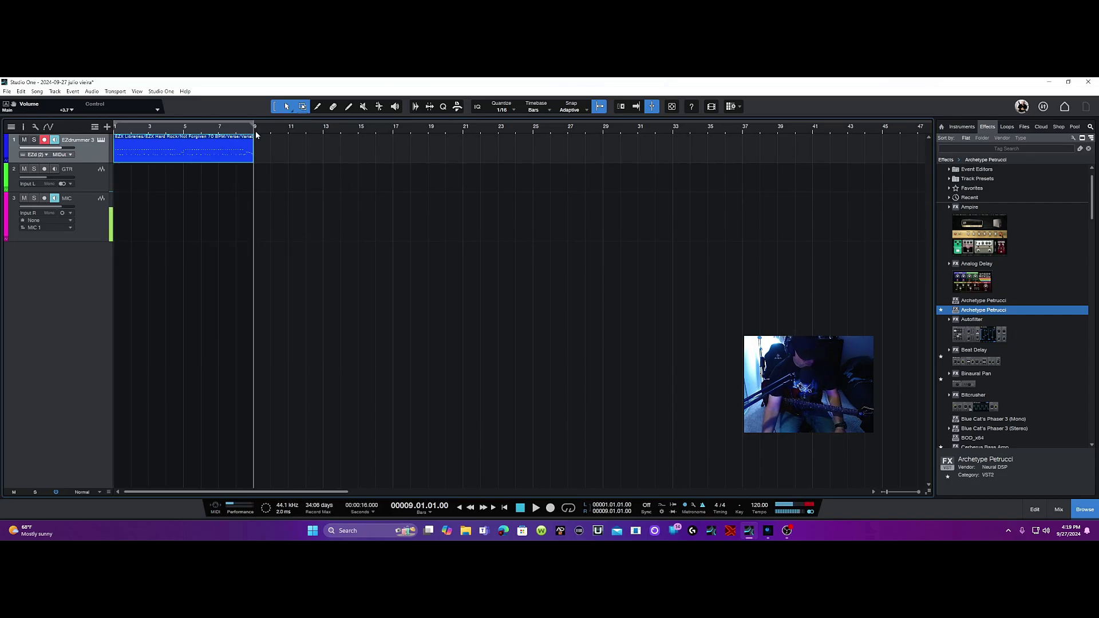
{"action": "key", "text": "ctrl+v"}
{"action": "left_click", "coordinate": [394, 128]}
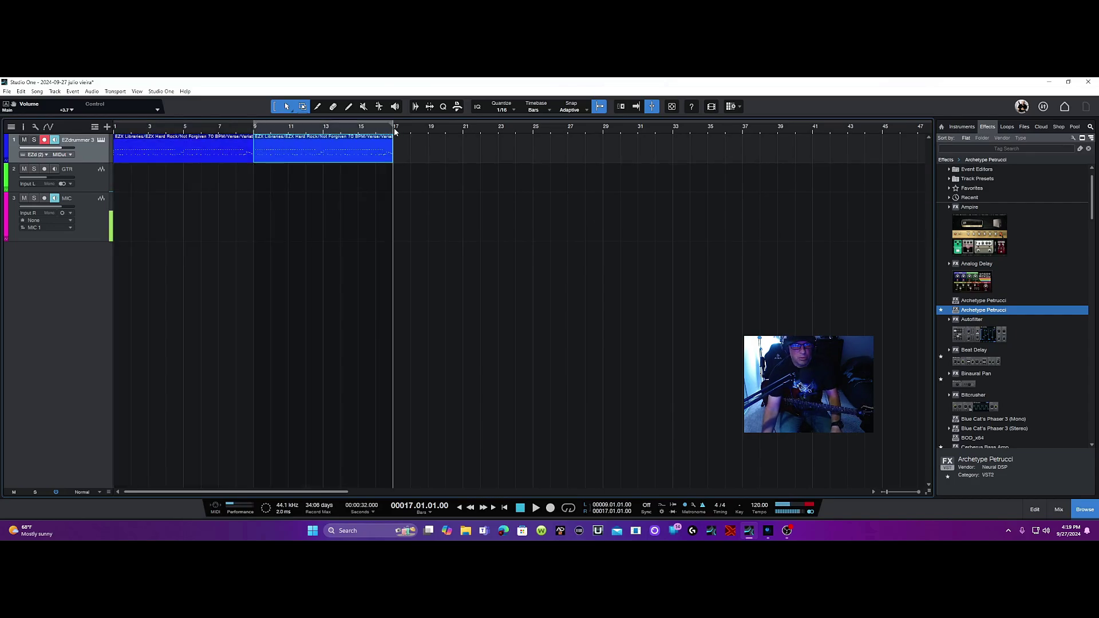
{"action": "key", "text": "ctrl+v"}
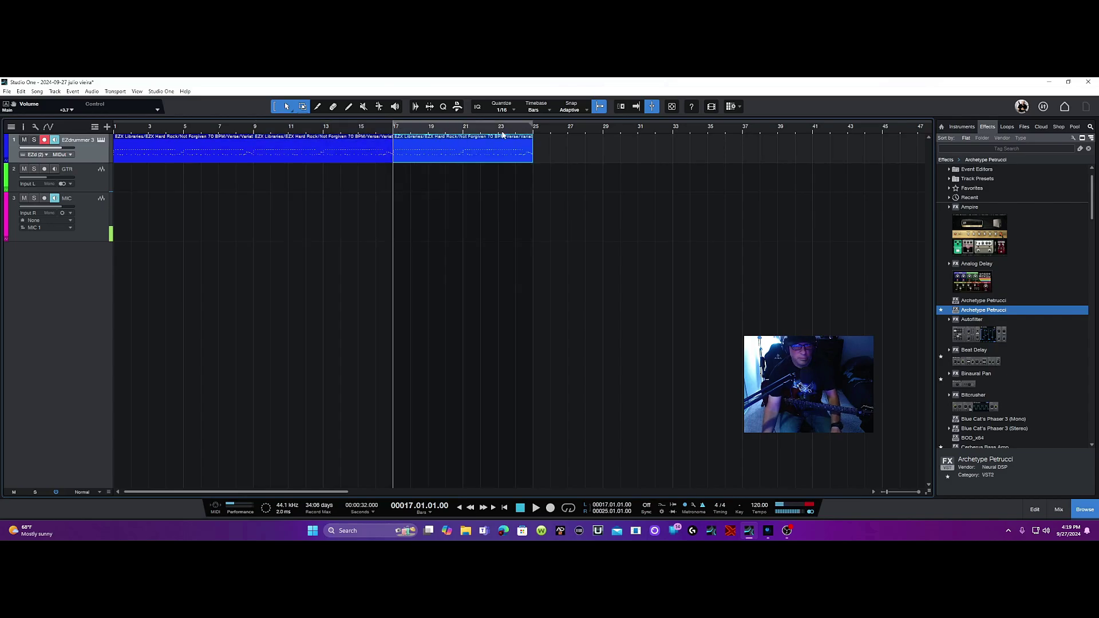
{"action": "left_click", "coordinate": [533, 129]}
{"action": "key", "text": "ctrl+v"}
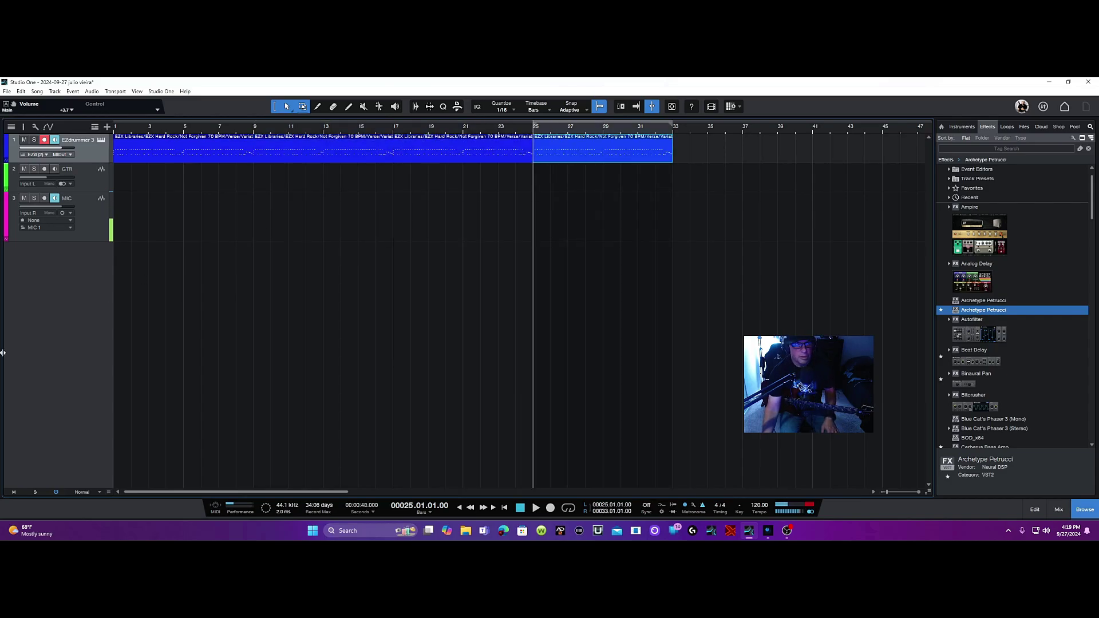
Select the GTR track and enable its input monitoring
{"action": "left_click", "coordinate": [85, 184]}
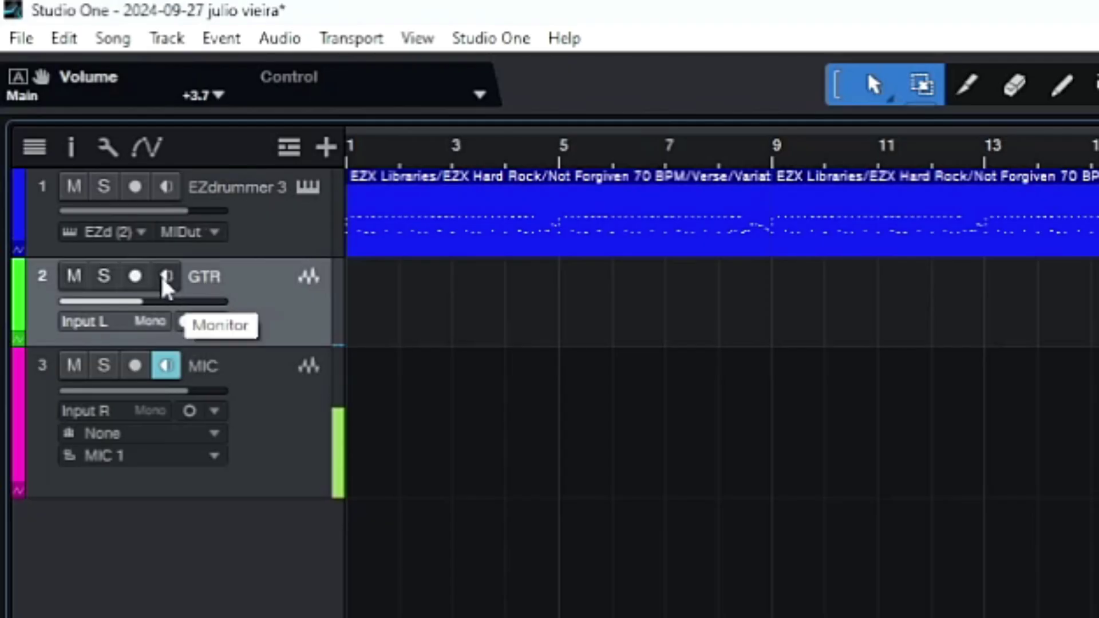
{"action": "left_click", "coordinate": [54, 170]}
{"action": "mouse_move", "coordinate": [228, 303]}
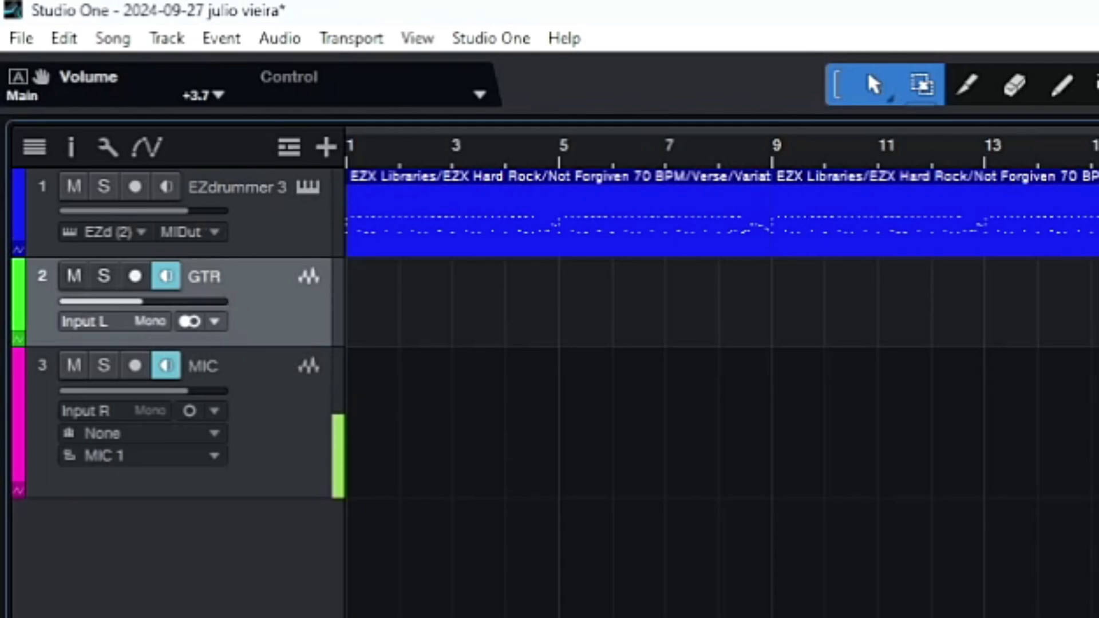
Mute the MIC track to test the guitar sound, and unmute it again
{"action": "left_click", "coordinate": [77, 369]}
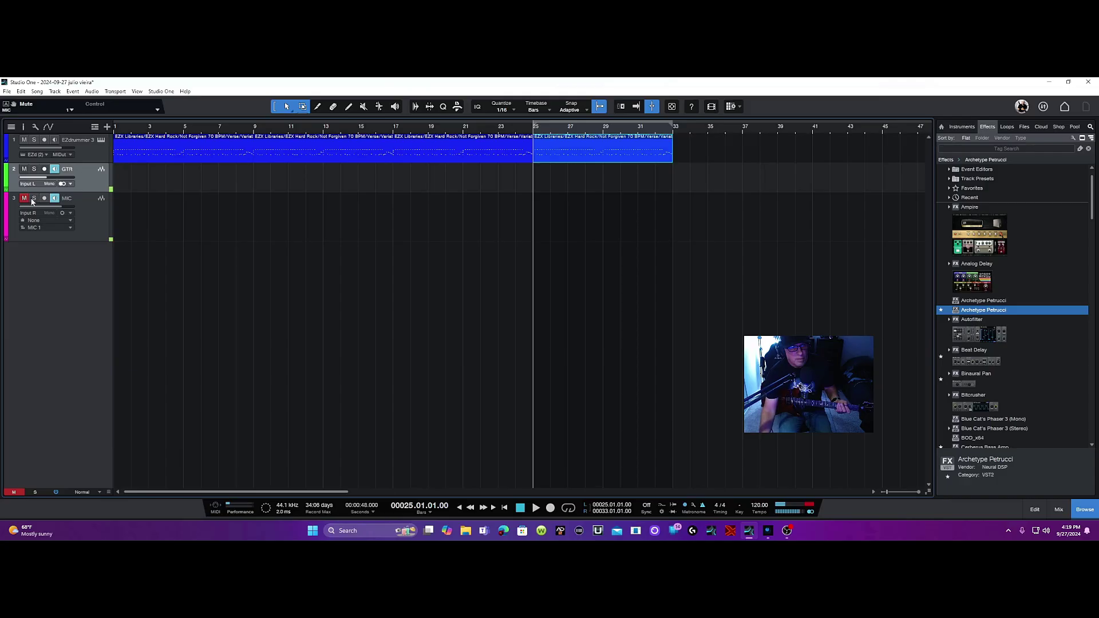
{"action": "left_click", "coordinate": [25, 199]}
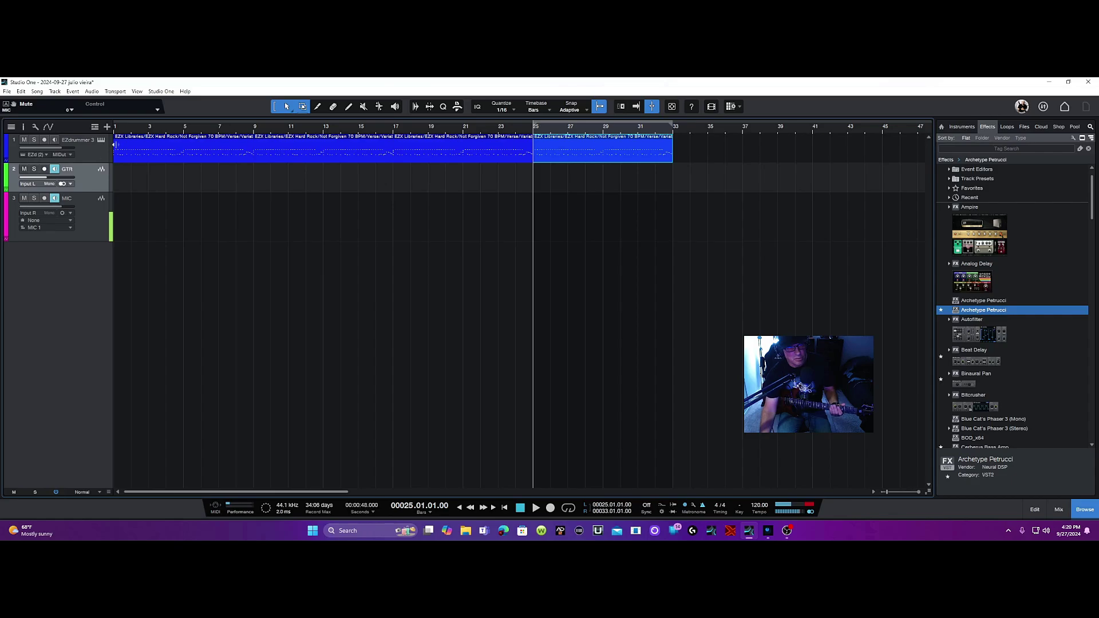
Arm the GTR track and record a guitar take over the drums from bar 1 to about bar 25
{"action": "left_click", "coordinate": [115, 132]}
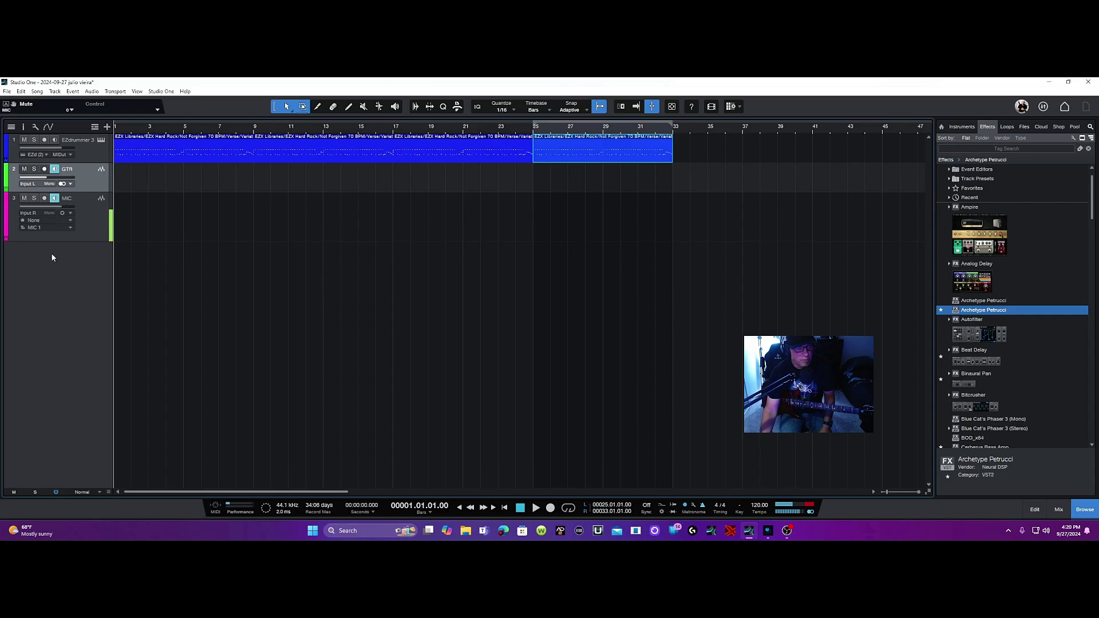
{"action": "left_click", "coordinate": [45, 169]}
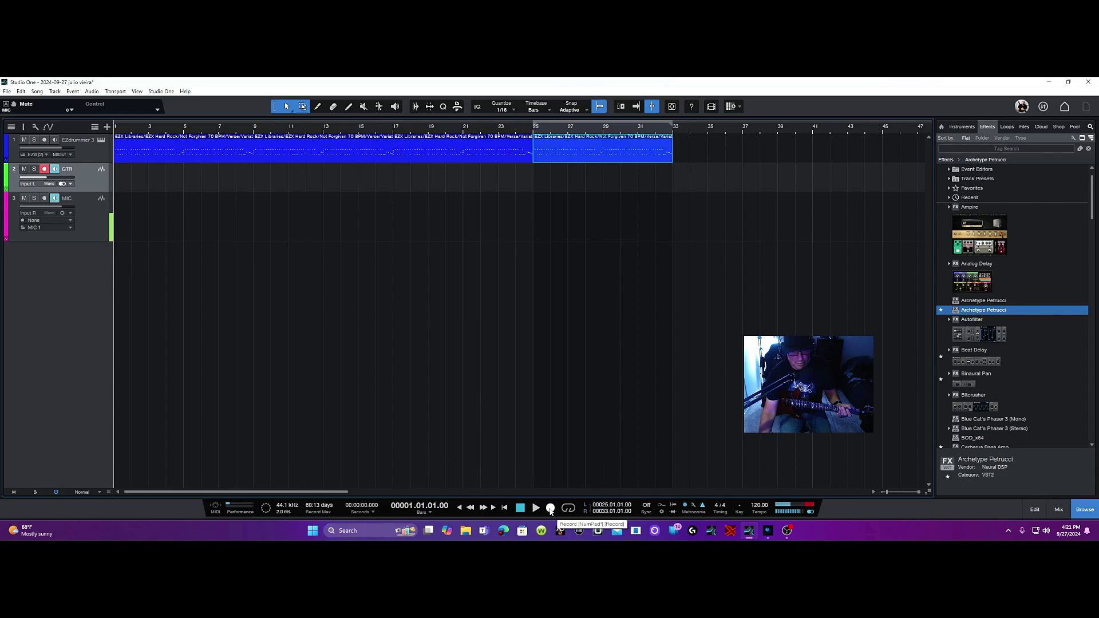
{"action": "key", "text": "KP_Multiply"}
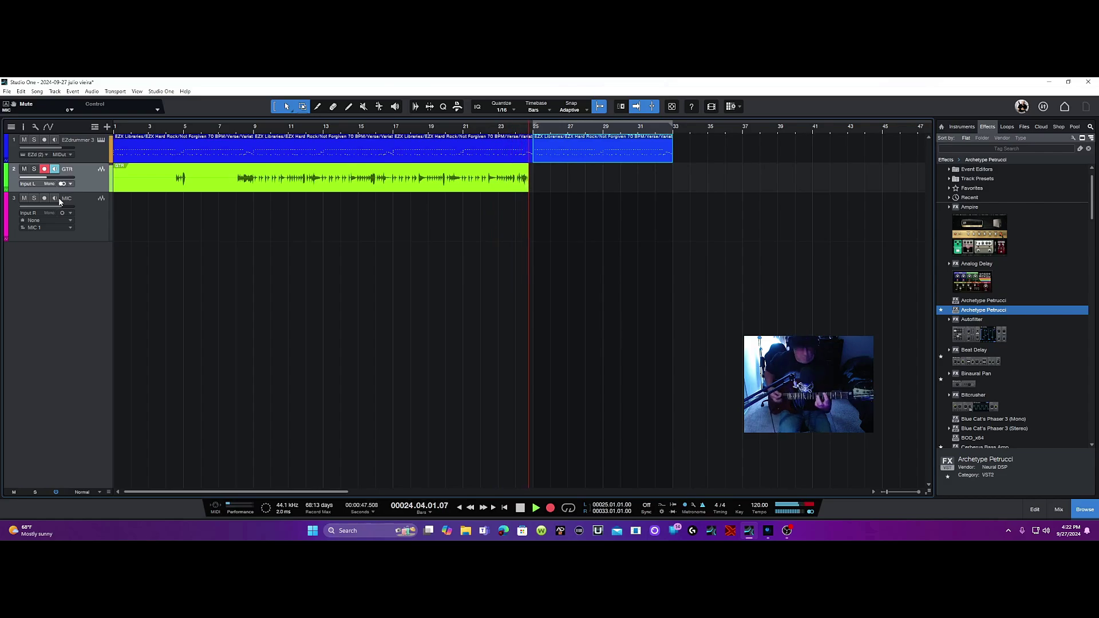
{"action": "key", "text": "space"}
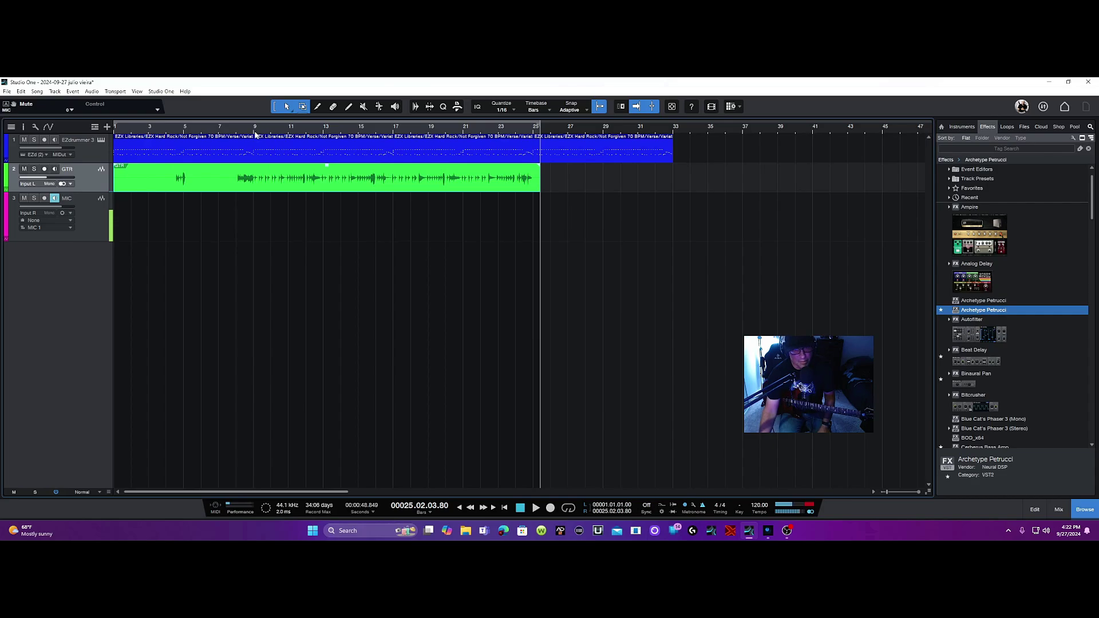
Trim the start of the GTR clip, split it at bar 9 and cut away the part before bar 9
{"action": "left_click_drag", "start_coordinate": [115, 183], "coordinate": [230, 200]}
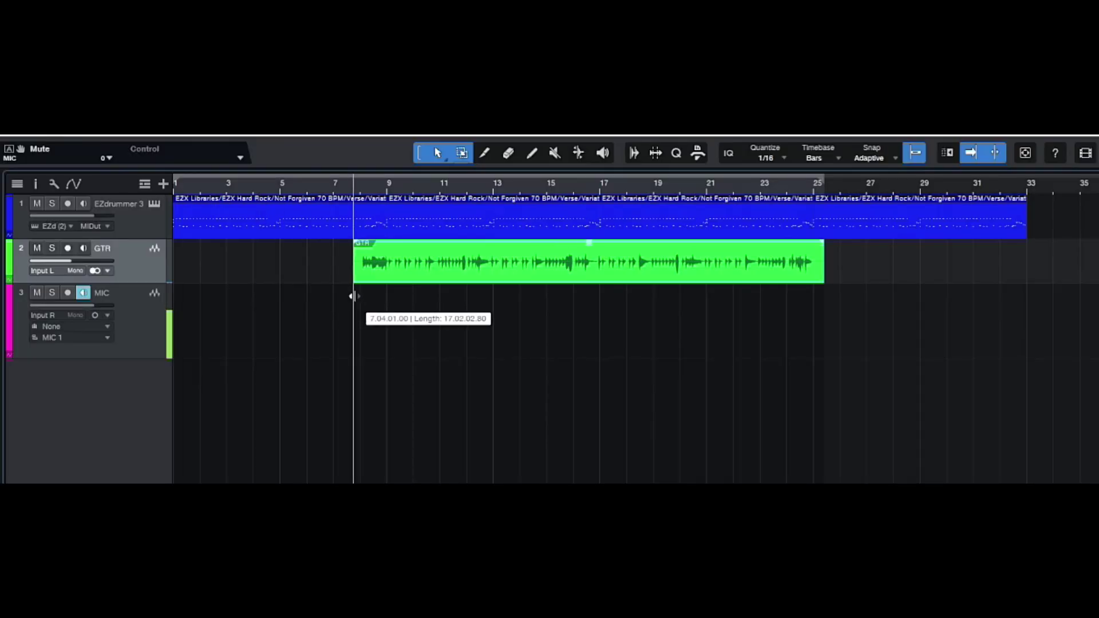
{"action": "mouse_move", "coordinate": [353, 296]}
{"action": "left_mouse_down"}
{"action": "mouse_move", "coordinate": [385, 296]}
{"action": "mouse_move", "coordinate": [355, 296]}
{"action": "left_mouse_up"}
{"action": "right_click", "coordinate": [393, 293]}
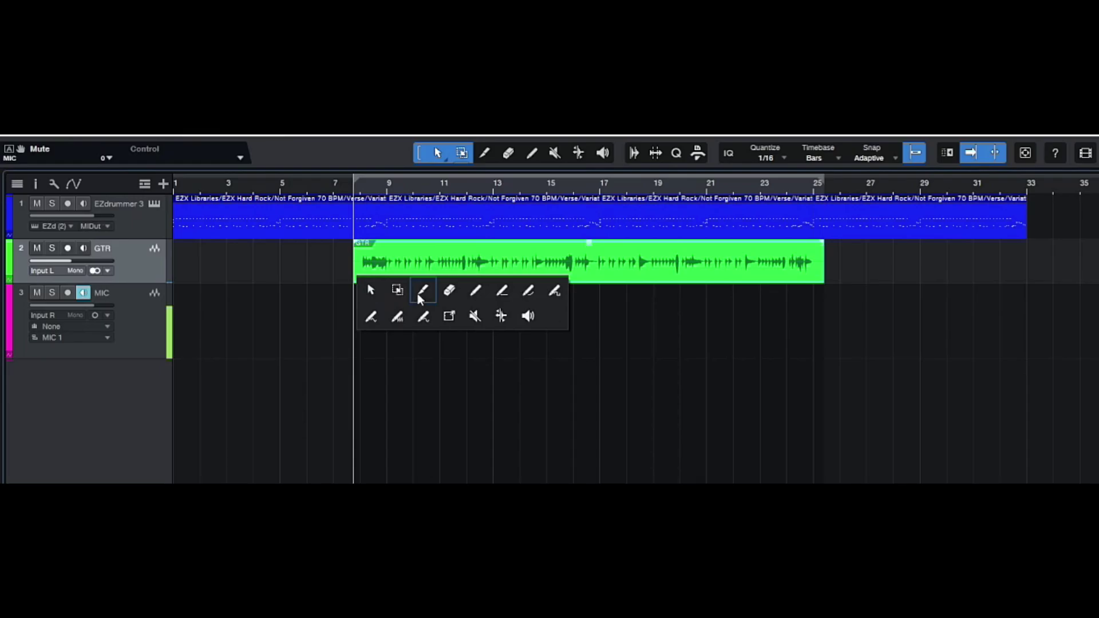
{"action": "left_click", "coordinate": [422, 291]}
{"action": "left_click", "coordinate": [385, 263]}
{"action": "right_click", "coordinate": [375, 266]}
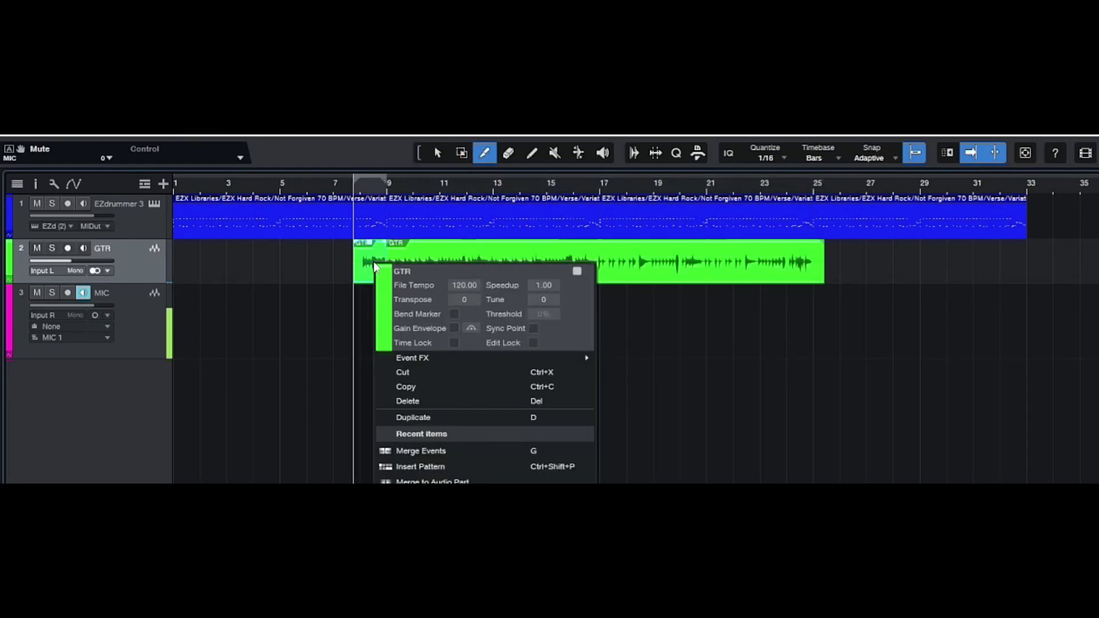
{"action": "left_click", "coordinate": [403, 372]}
{"action": "right_click", "coordinate": [397, 362]}
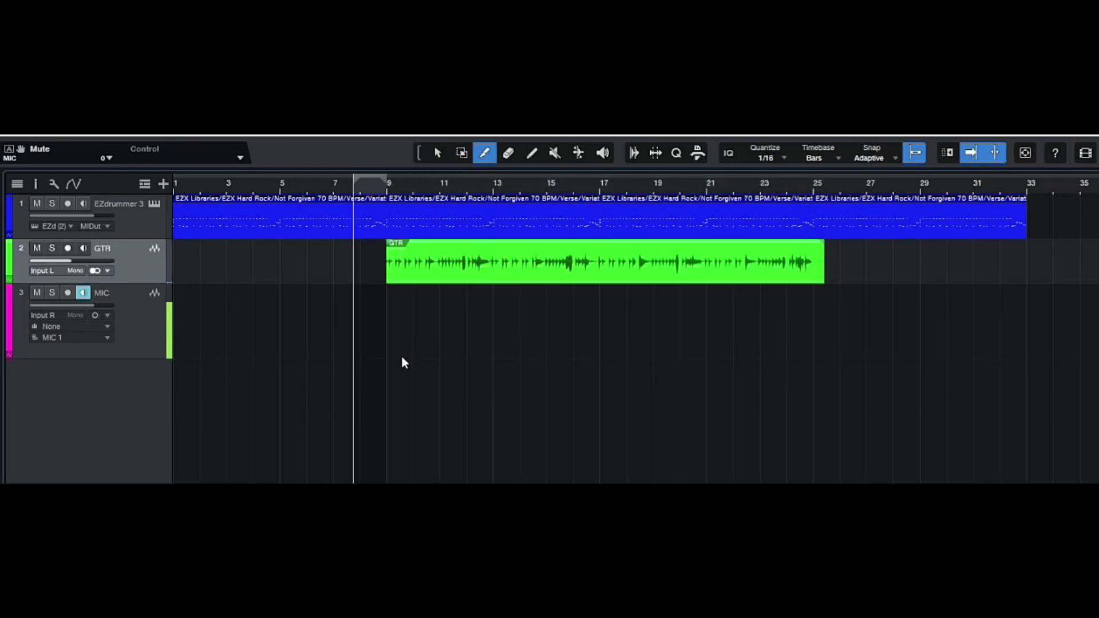
{"action": "left_click", "coordinate": [400, 360]}
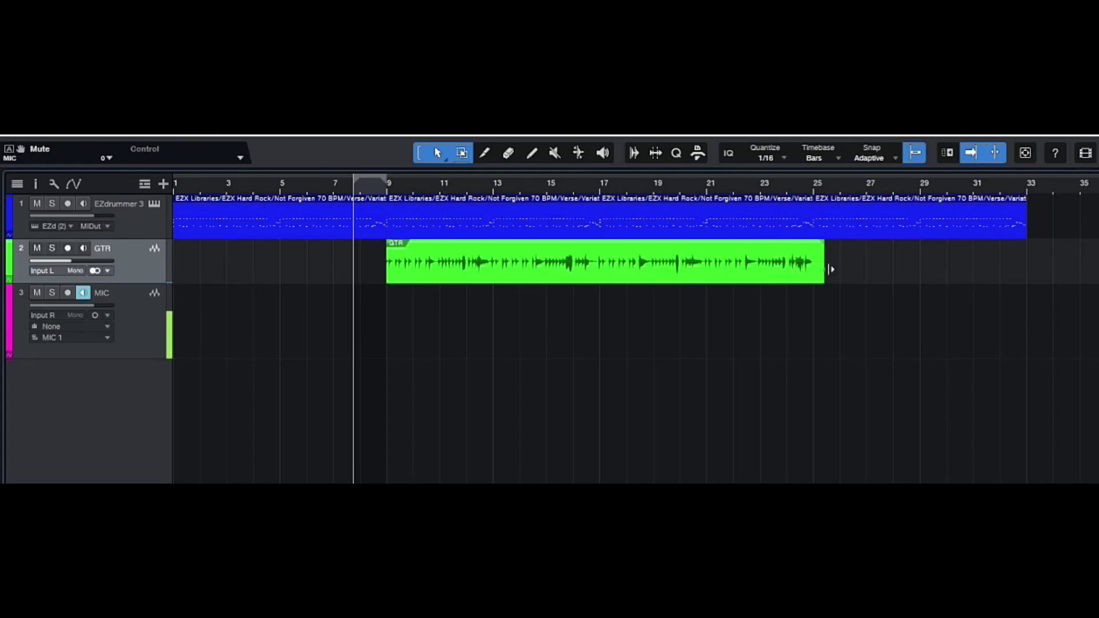
Split the GTR clip at bar 25 and cut away the leftover tail after it
{"action": "right_click", "coordinate": [829, 268]}
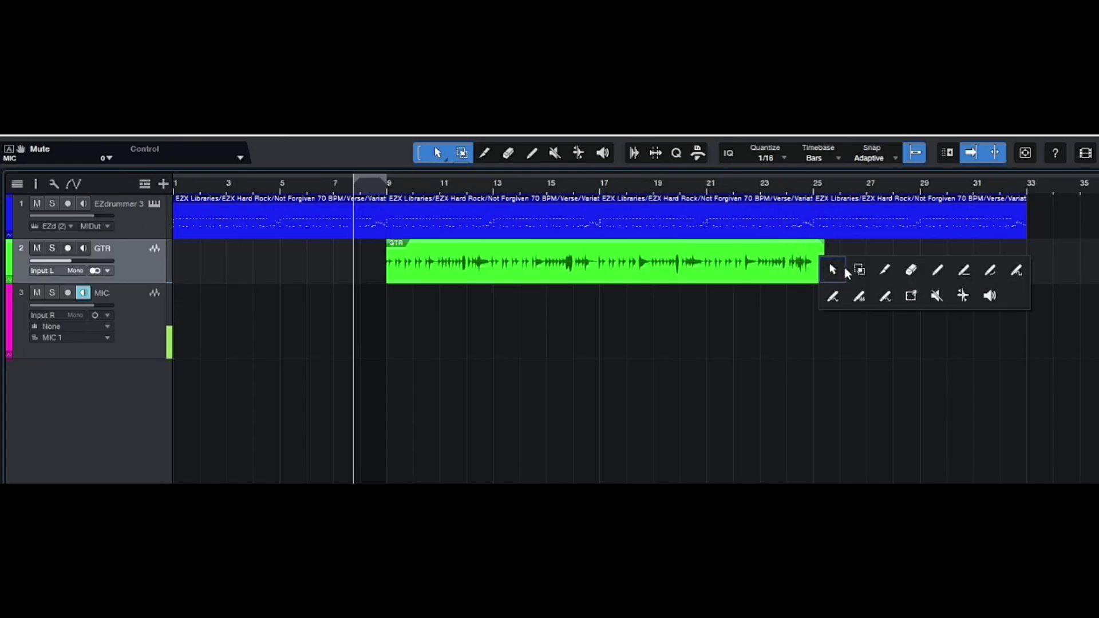
{"action": "left_click", "coordinate": [879, 273]}
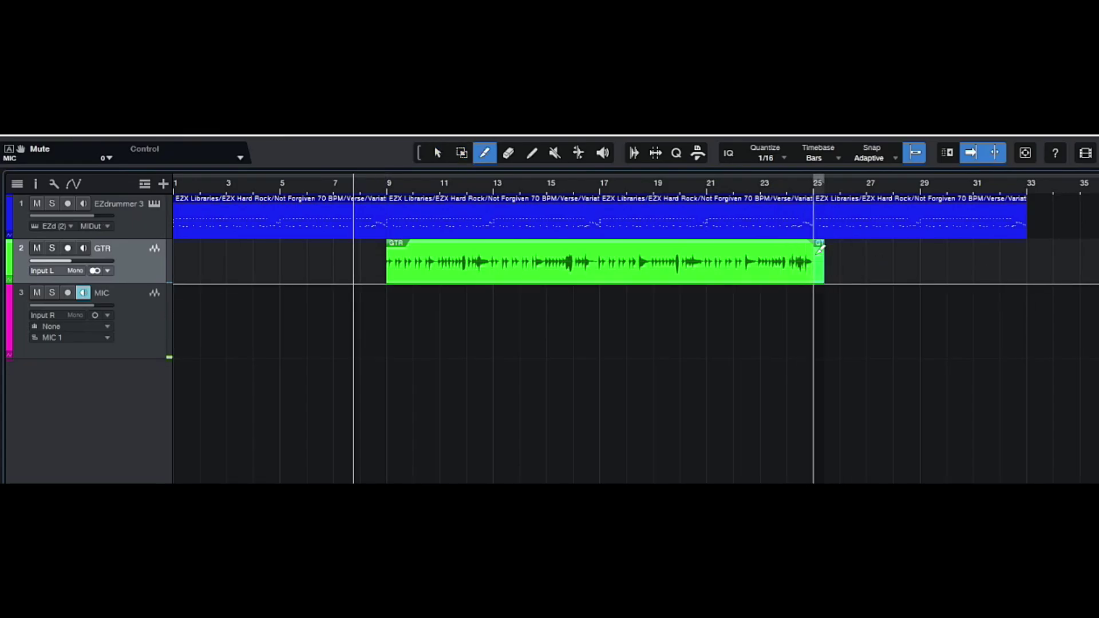
{"action": "right_click", "coordinate": [820, 250]}
{"action": "left_click", "coordinate": [831, 366]}
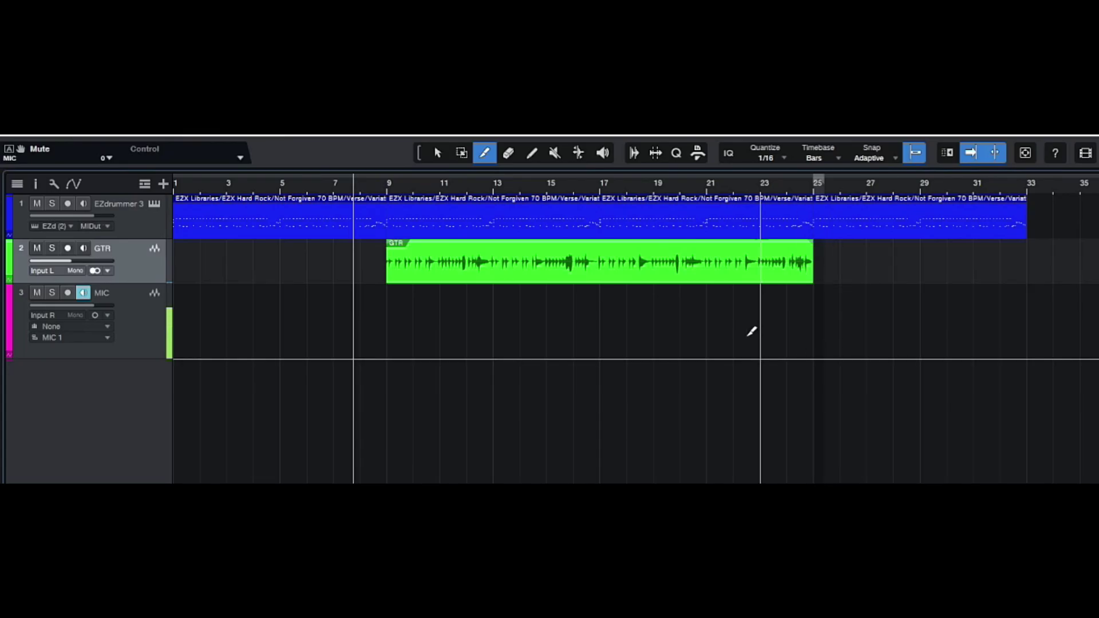
{"action": "right_click", "coordinate": [557, 346]}
{"action": "left_click", "coordinate": [558, 351]}
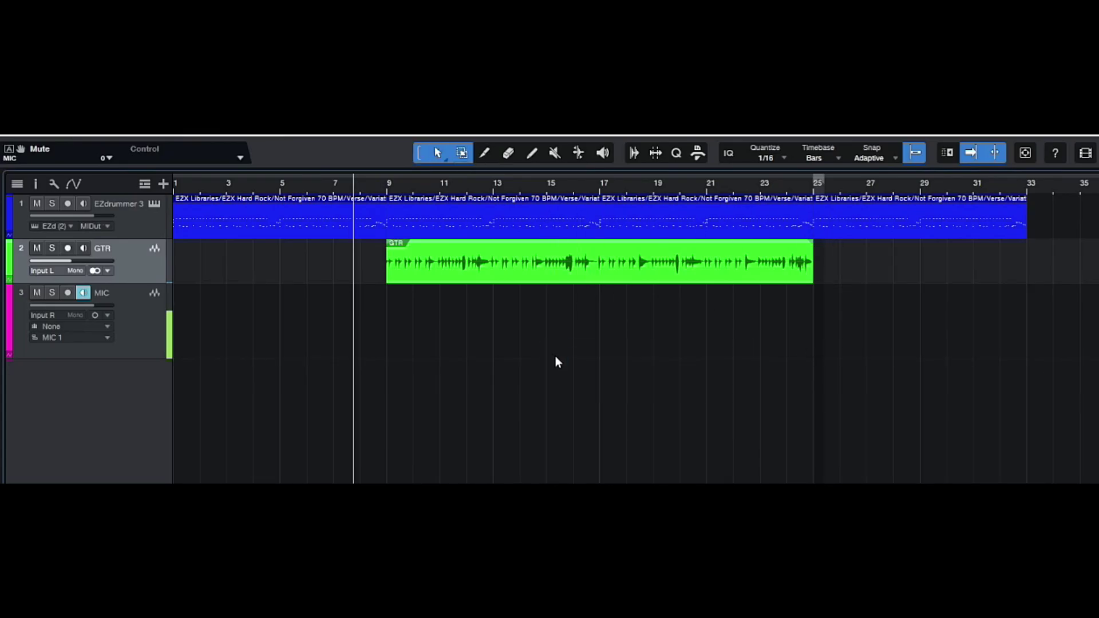
Cut the drum clips starting at bar 1 and bar 25 from the EZdrummer 3 track
{"action": "right_click", "coordinate": [259, 221]}
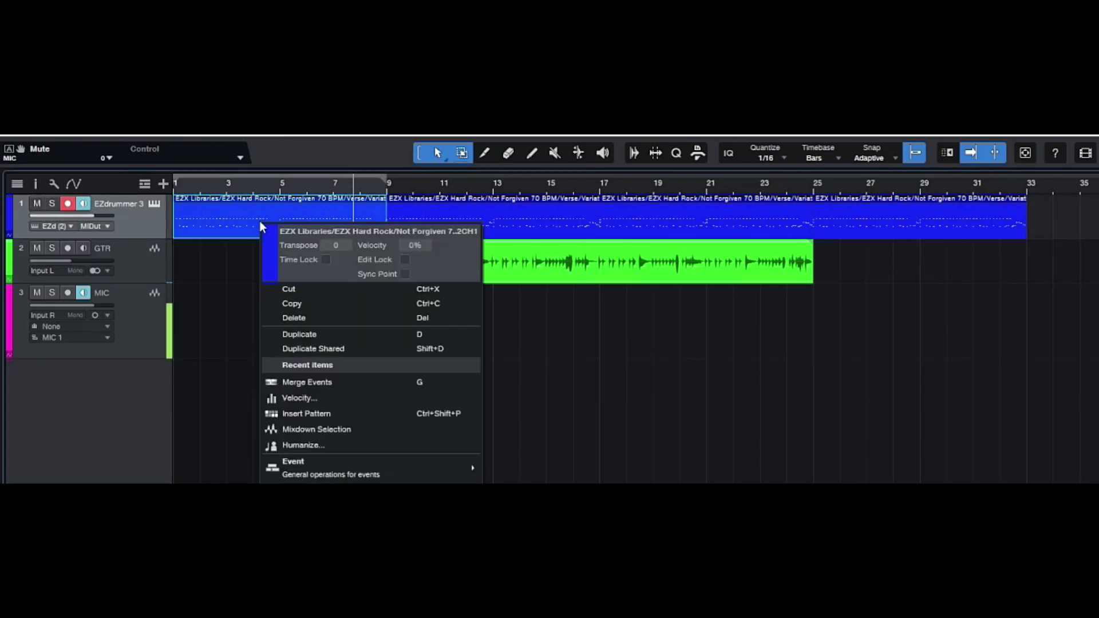
{"action": "left_click", "coordinate": [295, 290]}
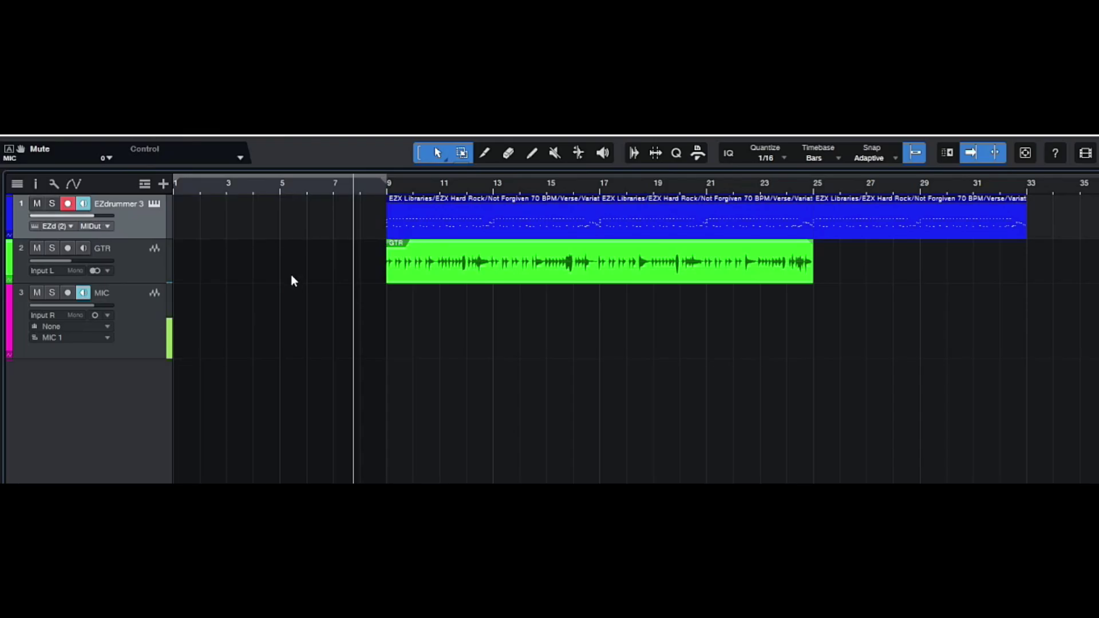
{"action": "right_click", "coordinate": [903, 230]}
{"action": "left_click", "coordinate": [931, 295]}
Select the remaining drum and guitar clips together and move them to start at bar 1
{"action": "left_click_drag", "start_coordinate": [352, 224], "coordinate": [871, 314]}
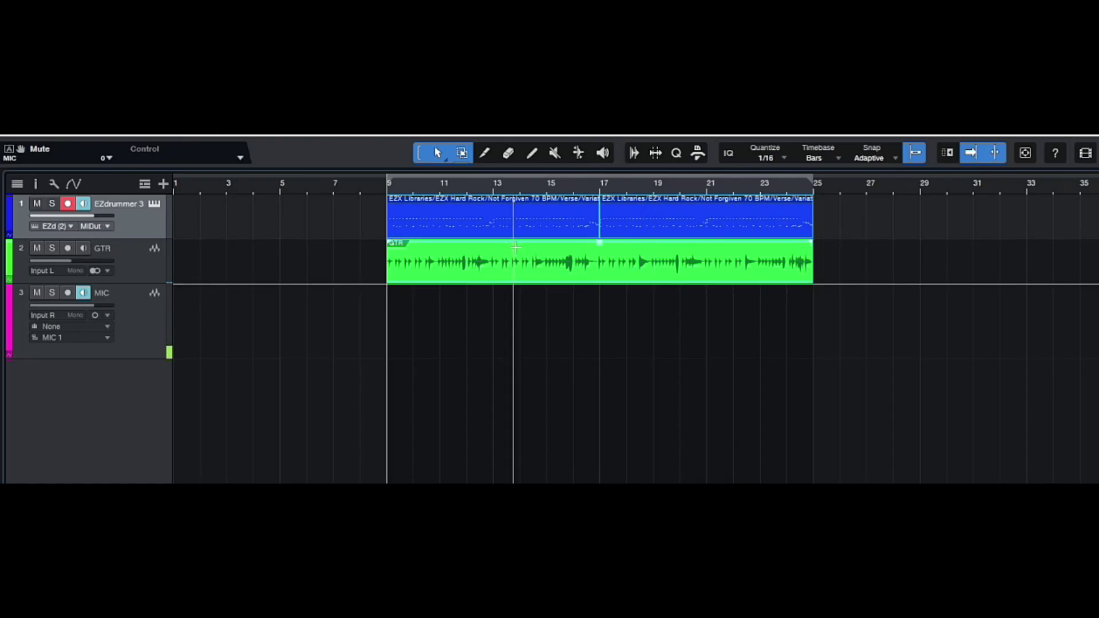
{"action": "left_click_drag", "start_coordinate": [522, 276], "coordinate": [312, 280]}
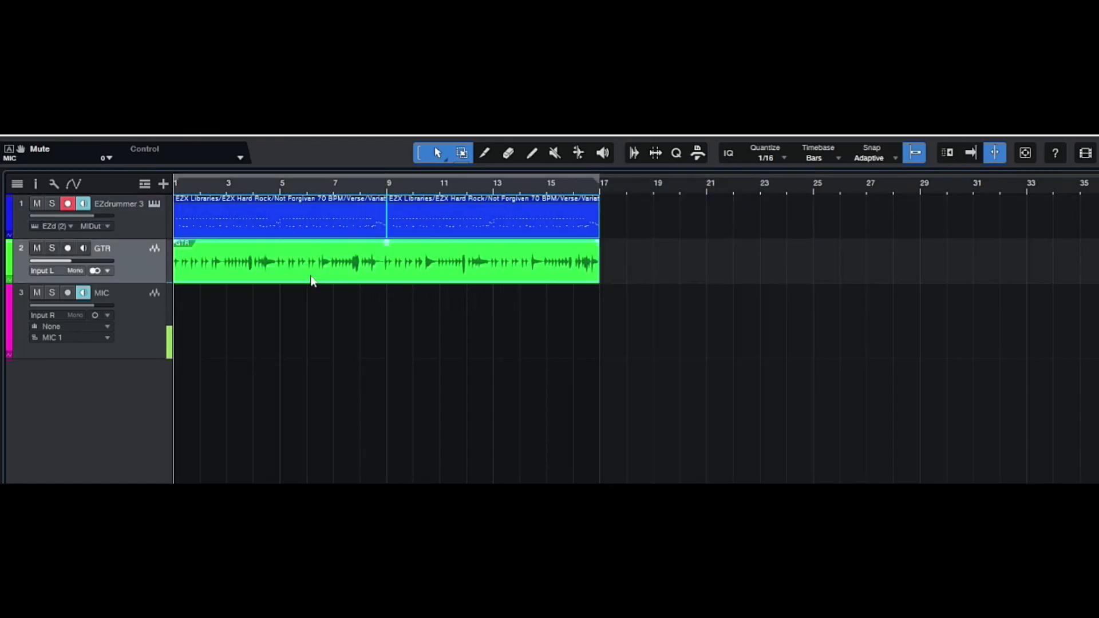
{"action": "left_click", "coordinate": [760, 374]}
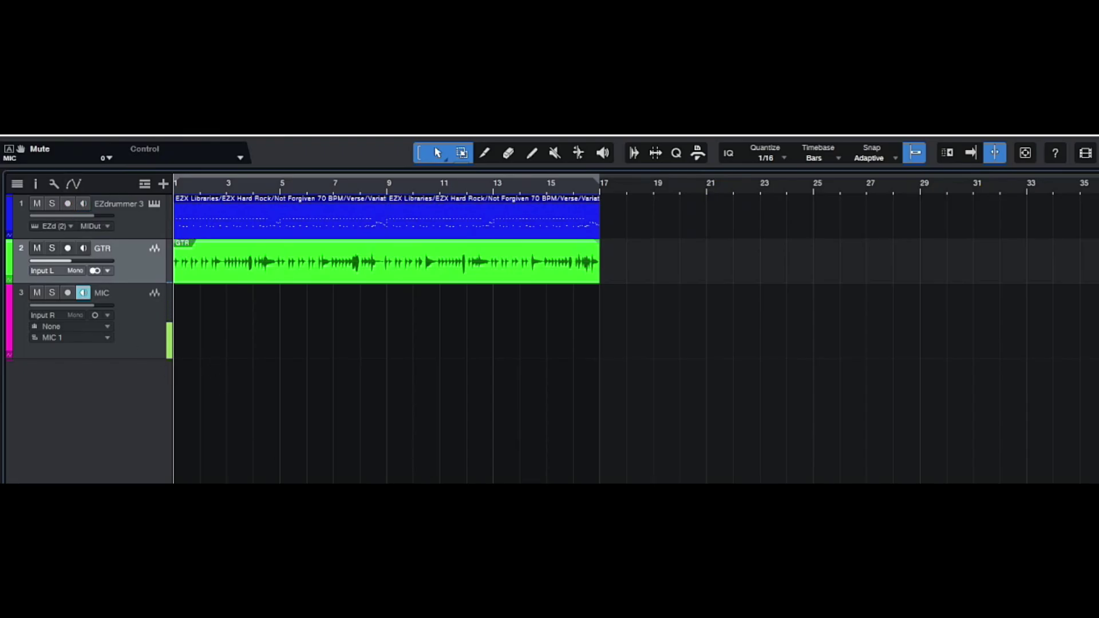
Play the drums and guitar back from bar 1 and stop at about bar 9
{"action": "left_click", "coordinate": [535, 508]}
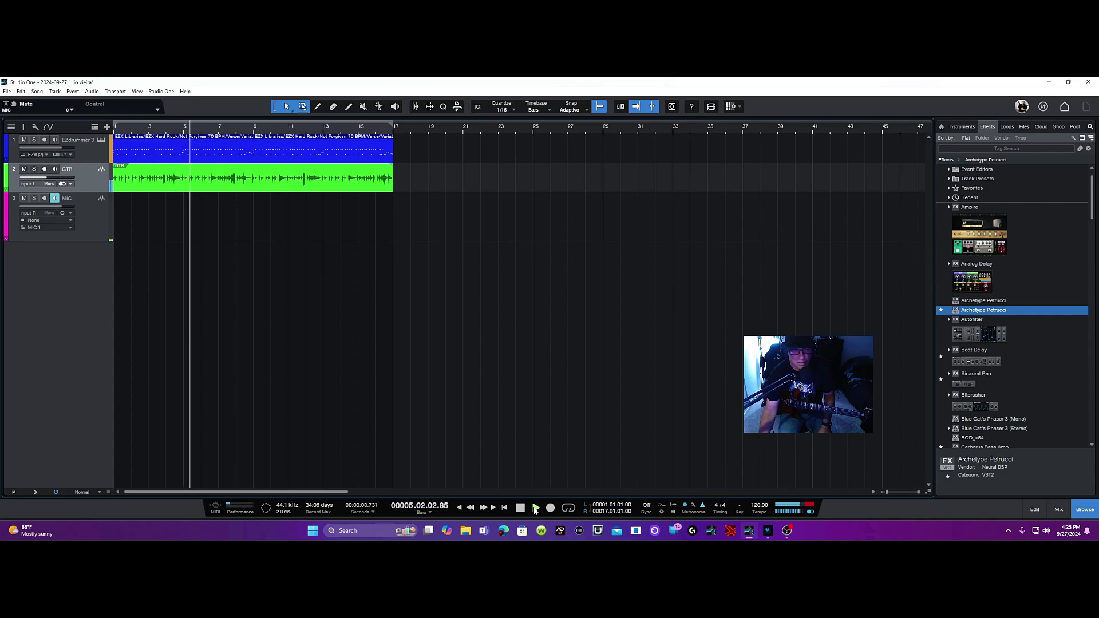
{"action": "right_click", "coordinate": [276, 293]}
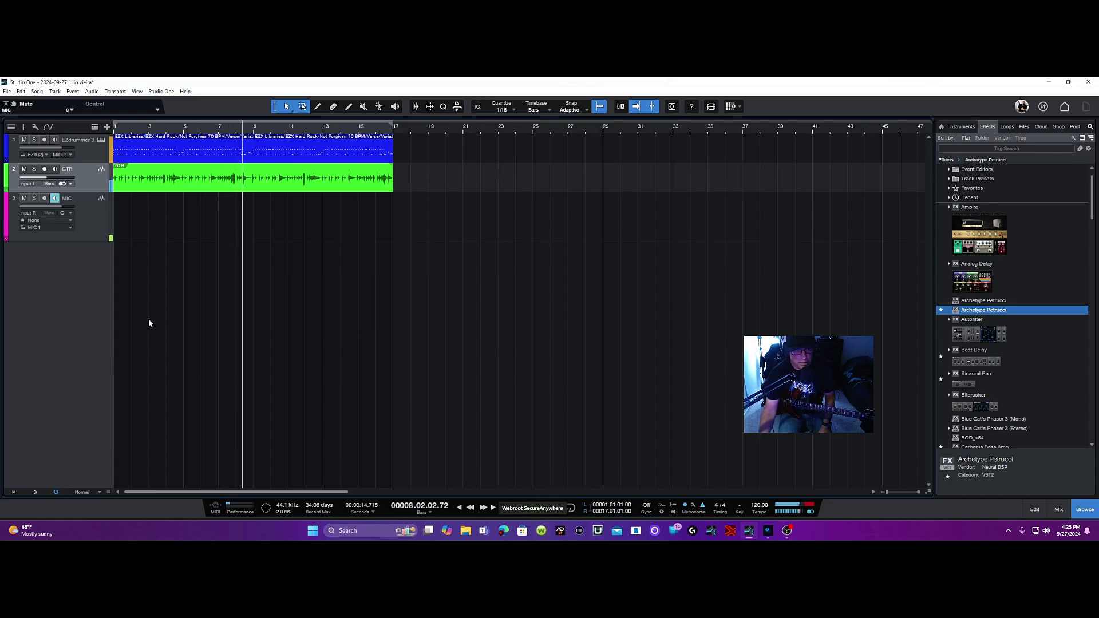
{"action": "left_click", "coordinate": [521, 509]}
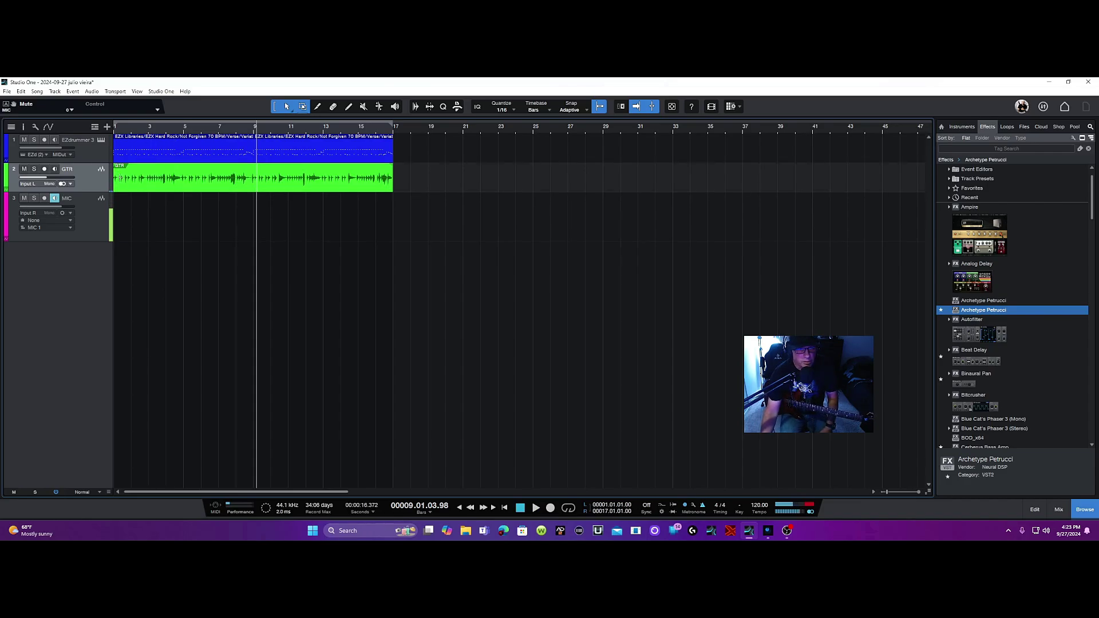
Split the GTR clip at bar 7, cut away the part before it and return to the Arrow tool
{"action": "right_click", "coordinate": [130, 183]}
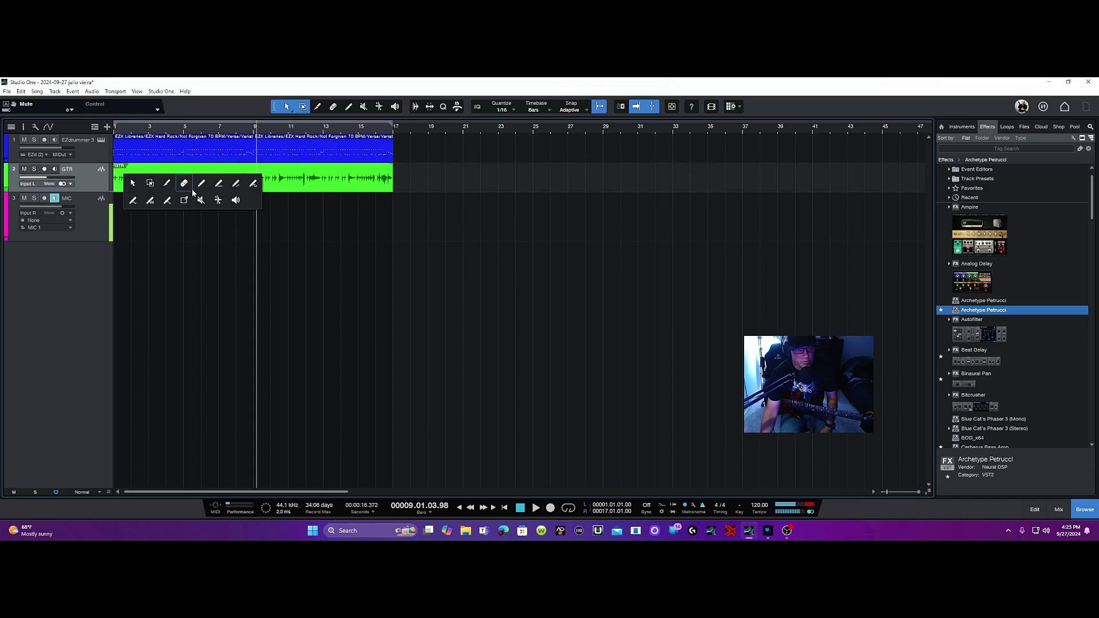
{"action": "left_click", "coordinate": [166, 185]}
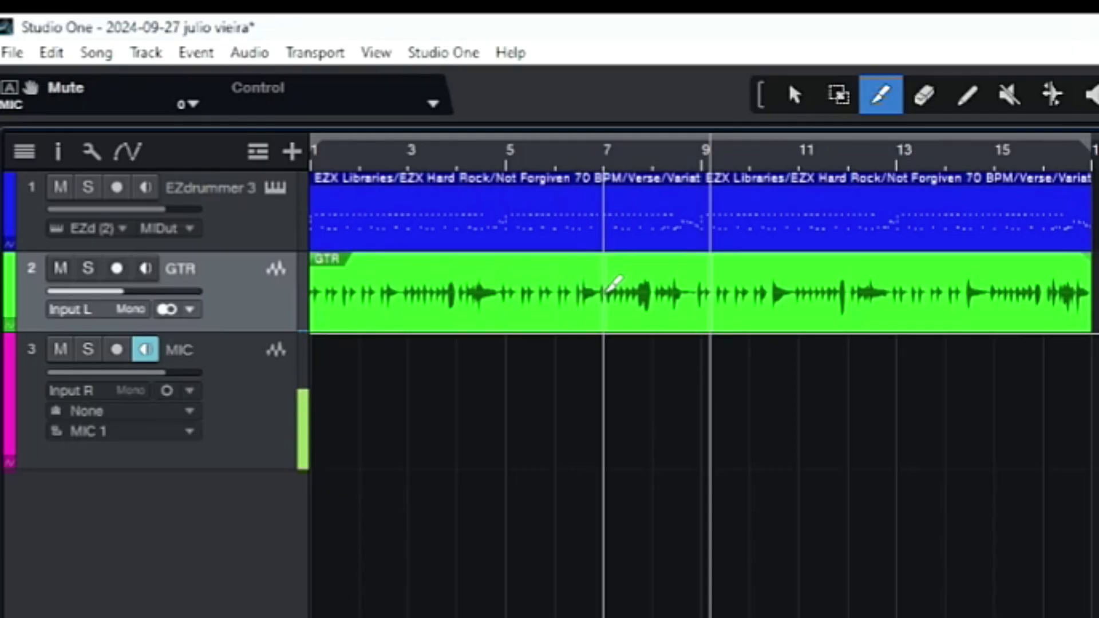
{"action": "left_click", "coordinate": [605, 289]}
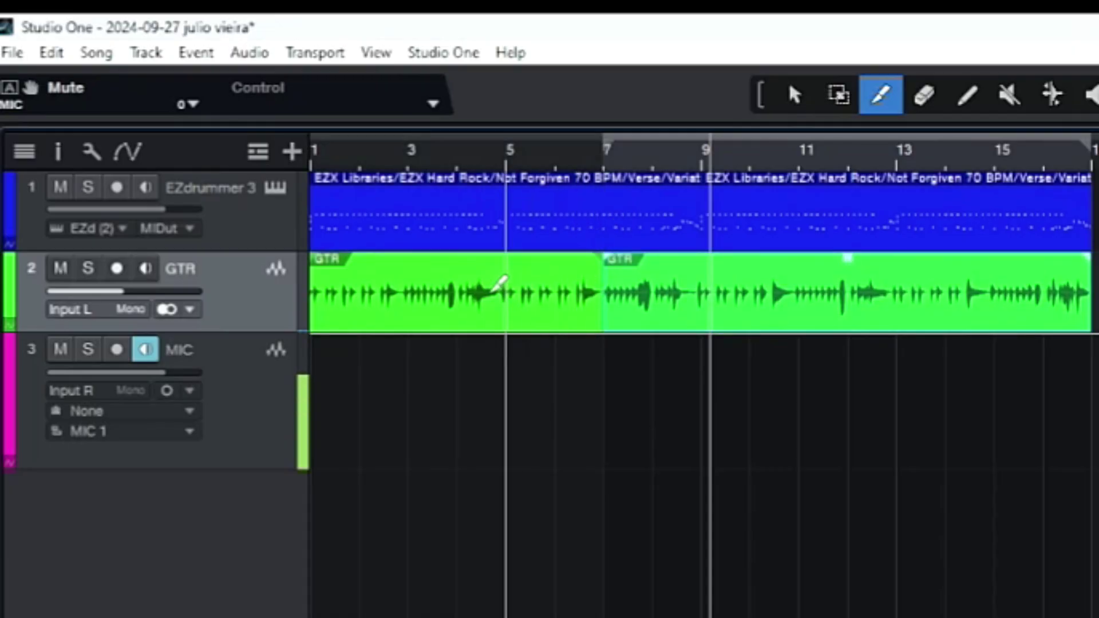
{"action": "right_click", "coordinate": [483, 293]}
{"action": "left_click", "coordinate": [501, 497]}
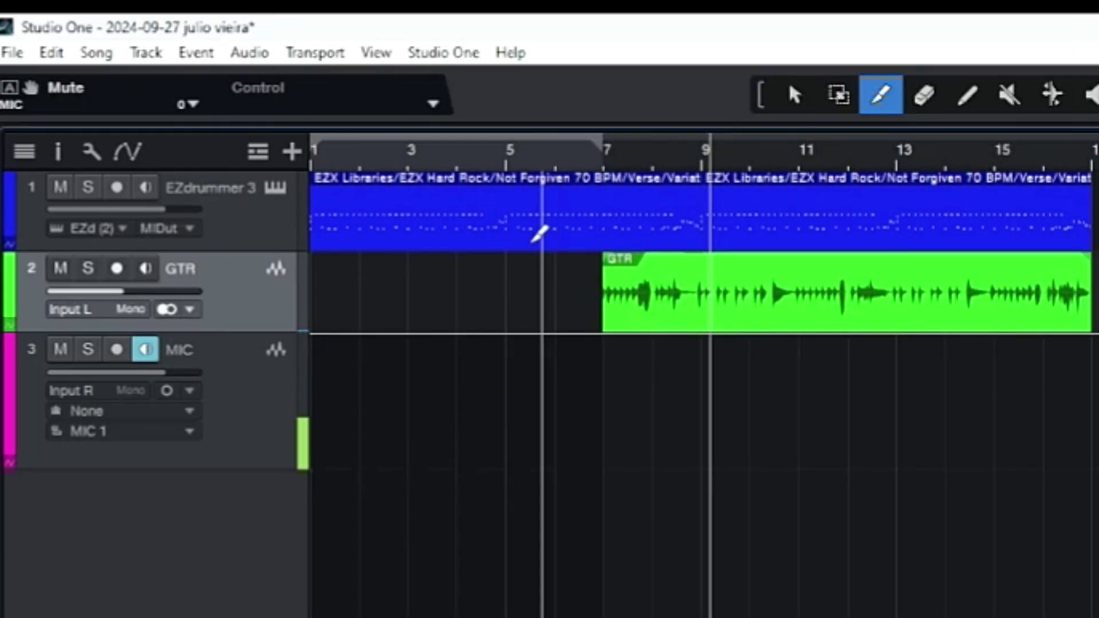
{"action": "right_click", "coordinate": [520, 305]}
{"action": "left_click", "coordinate": [590, 267]}
{"action": "key", "text": "1"}
Extend the start of the GTR clip back to bar 5 and audition the take from there
{"action": "left_click", "coordinate": [605, 156]}
{"action": "key", "text": "space"}
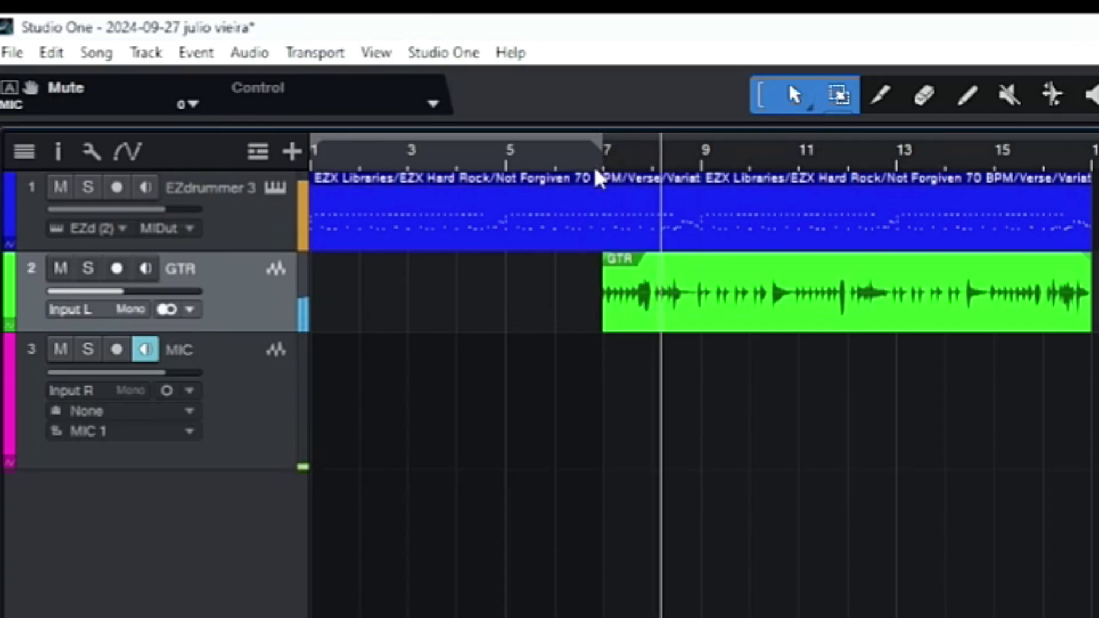
{"action": "left_click_drag", "start_coordinate": [602, 312], "coordinate": [506, 312]}
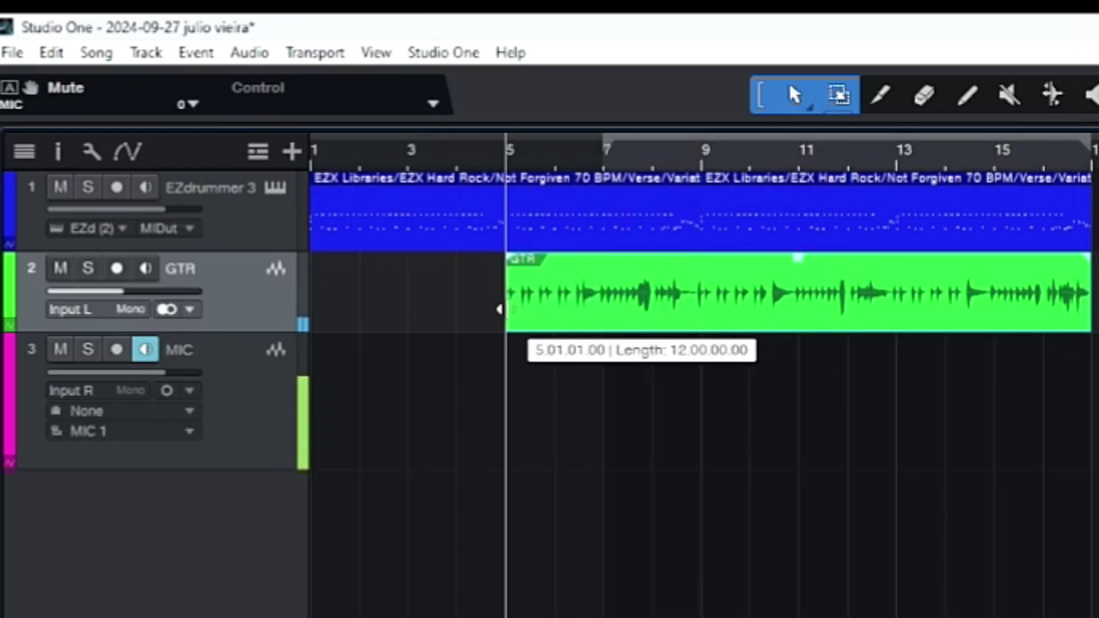
{"action": "left_click", "coordinate": [487, 162]}
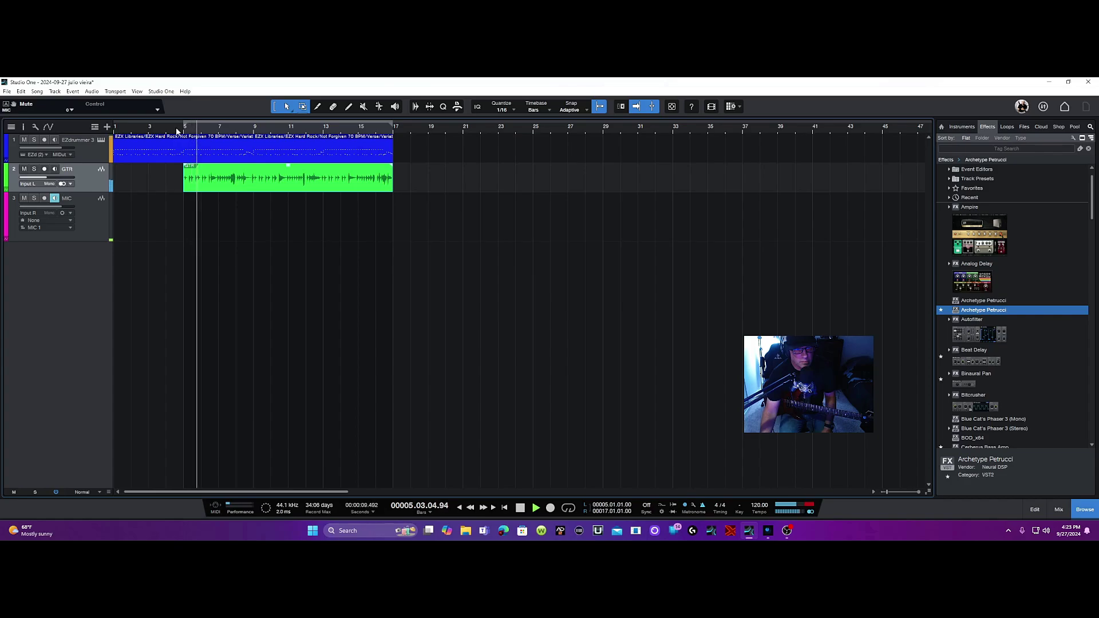
{"action": "left_click", "coordinate": [289, 131]}
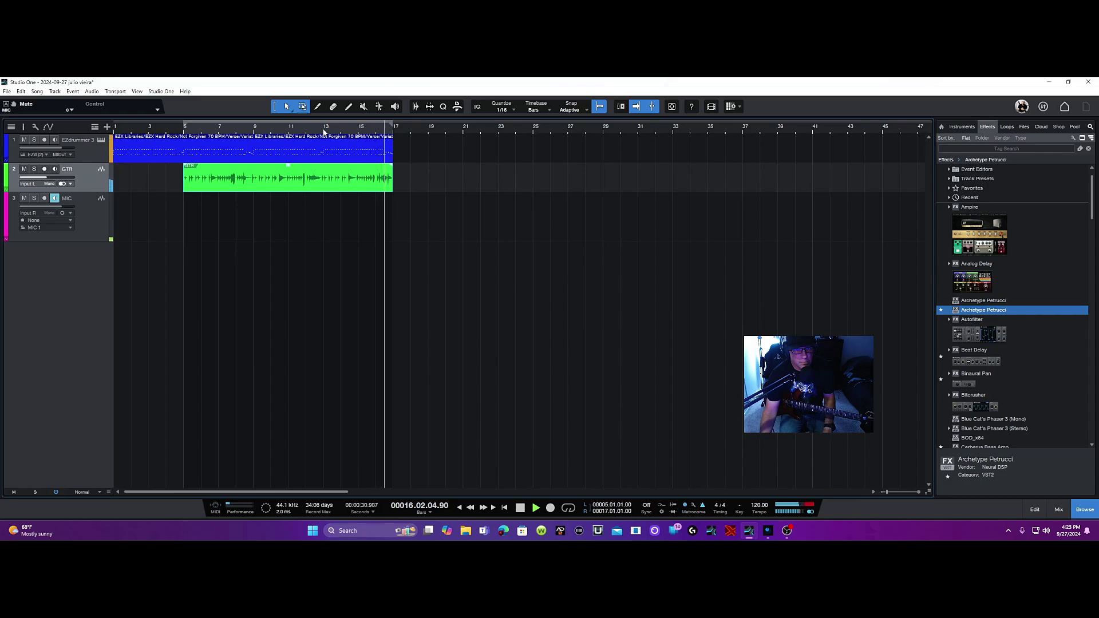
{"action": "left_click", "coordinate": [183, 131]}
Move the GTR clip to bar 1, and move it back to start at bar 5
{"action": "left_click_drag", "start_coordinate": [184, 187], "coordinate": [154, 187]}
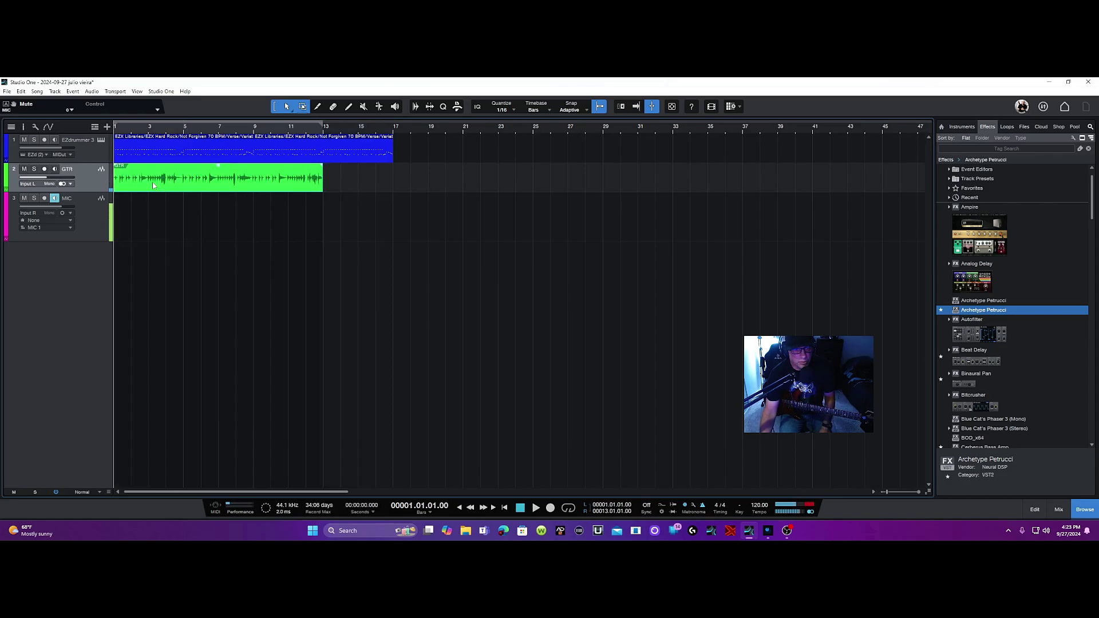
{"action": "left_click", "coordinate": [361, 152]}
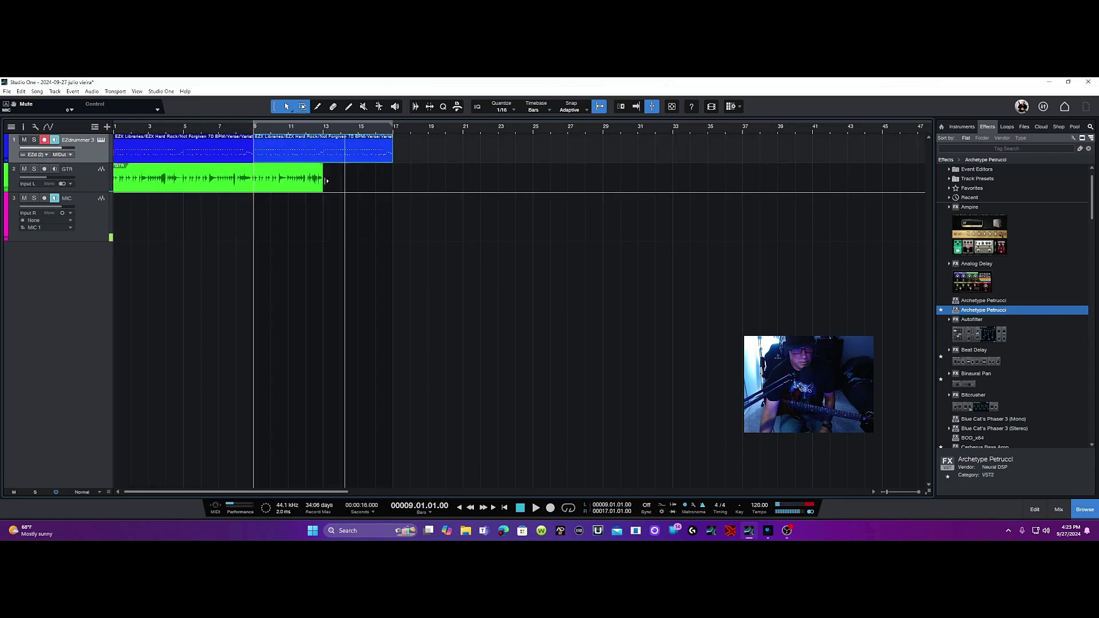
{"action": "left_click", "coordinate": [287, 181]}
{"action": "left_click_drag", "start_coordinate": [286, 181], "coordinate": [349, 190]}
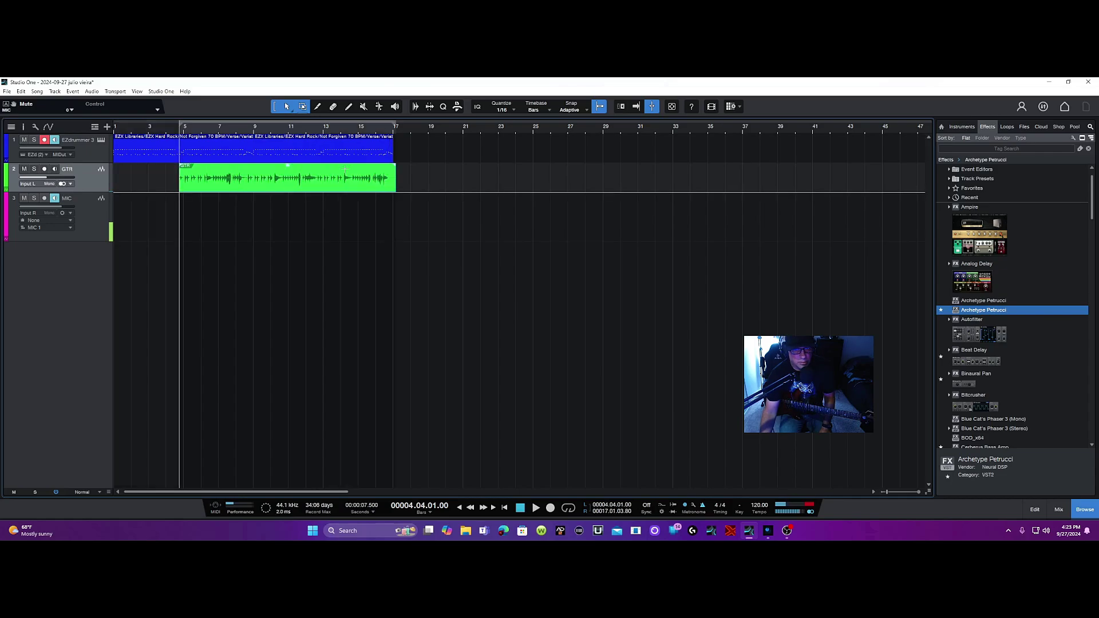
{"action": "scroll", "coordinate": [348, 132], "scroll_direction": "up", "scroll_amount": 3}
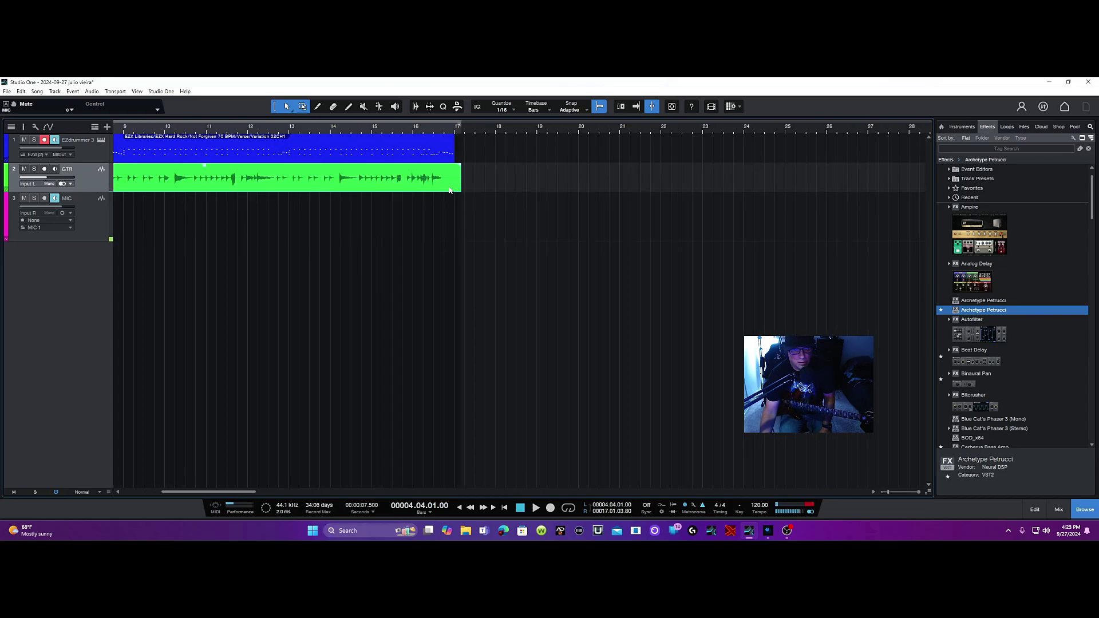
{"action": "left_click_drag", "start_coordinate": [438, 190], "coordinate": [448, 190]}
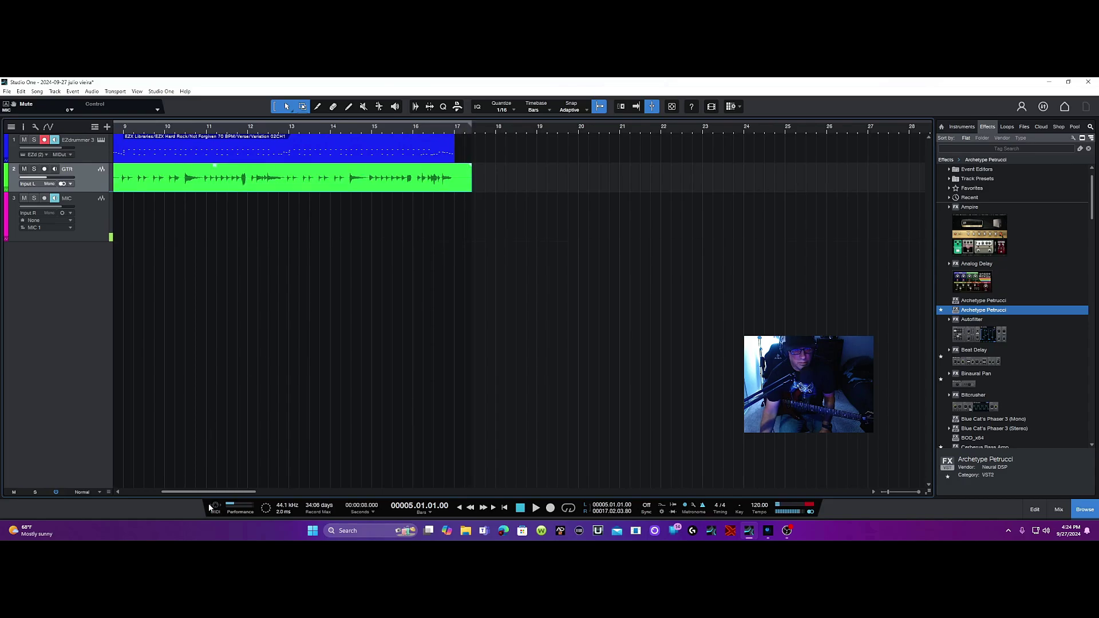
Play the guitar clip from bar 5 and stop with the playback cursor at bar 9
{"action": "left_click_drag", "start_coordinate": [210, 496], "coordinate": [153, 493]}
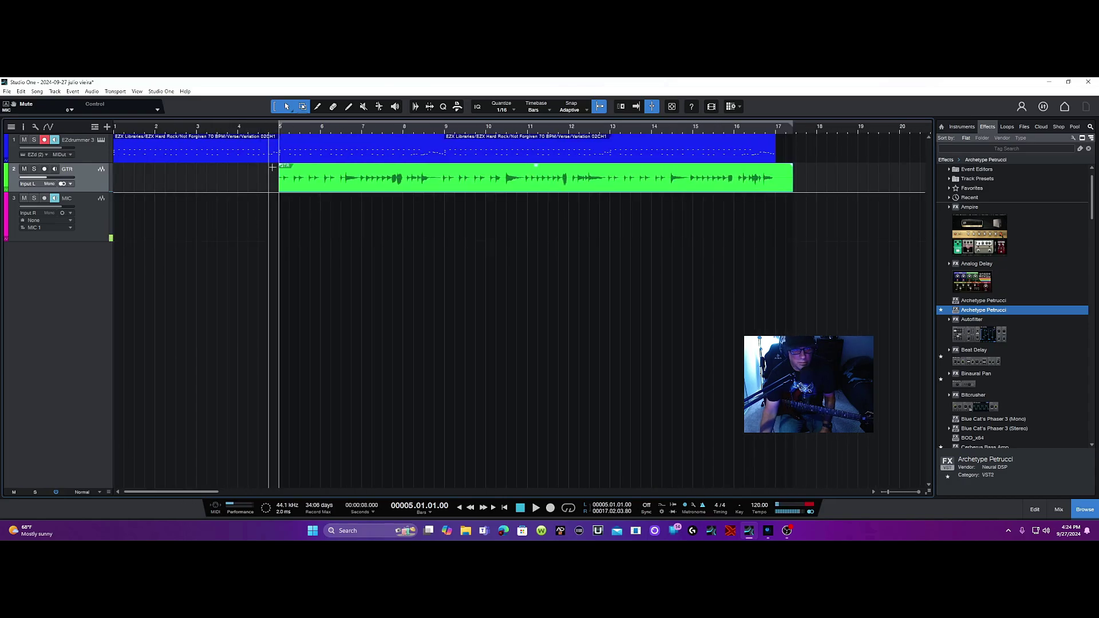
{"action": "left_click", "coordinate": [269, 130]}
{"action": "key", "text": "space"}
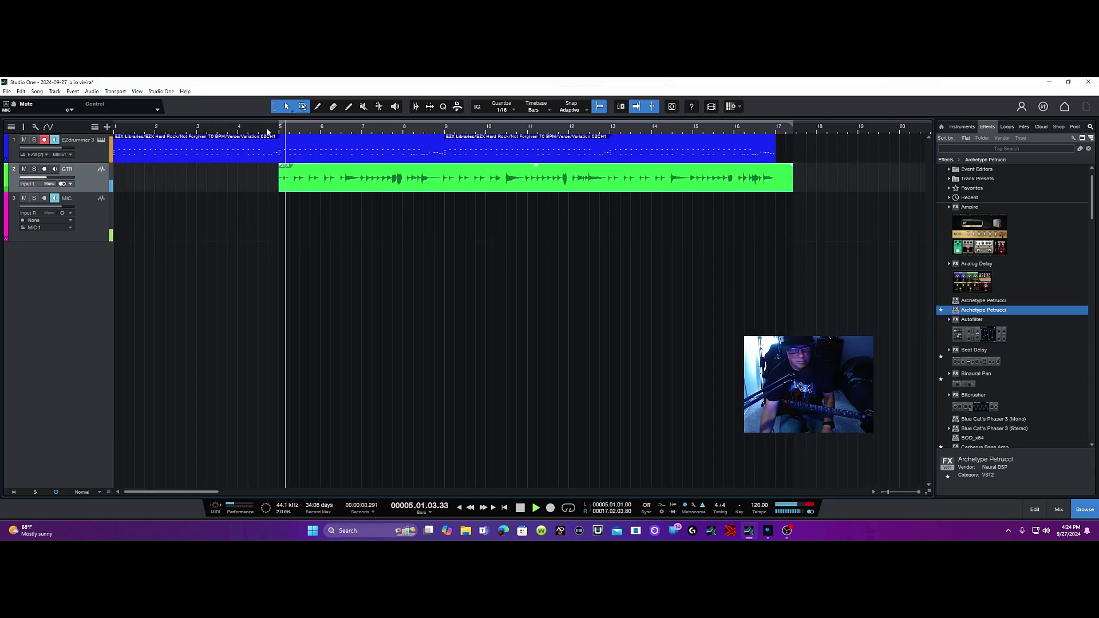
{"action": "left_click", "coordinate": [446, 131]}
{"action": "left_click", "coordinate": [445, 132]}
{"action": "key", "text": "space"}
Split the GTR clip at bar 9 and cut away the part between bars 5 and 9
{"action": "right_click", "coordinate": [413, 188]}
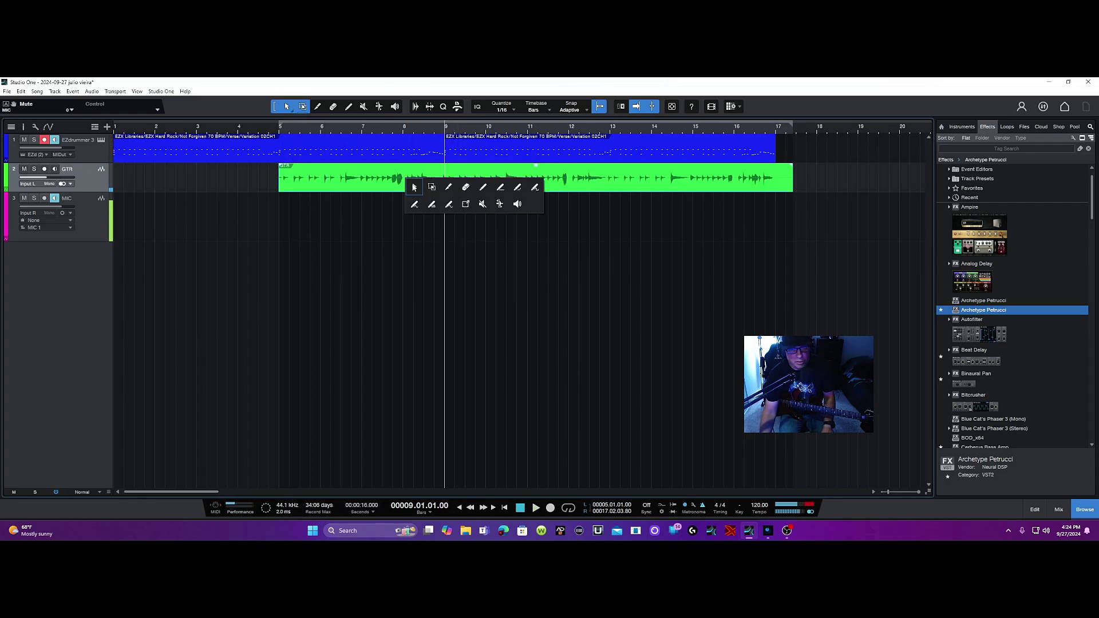
{"action": "left_click", "coordinate": [448, 187]}
{"action": "left_click", "coordinate": [447, 170]}
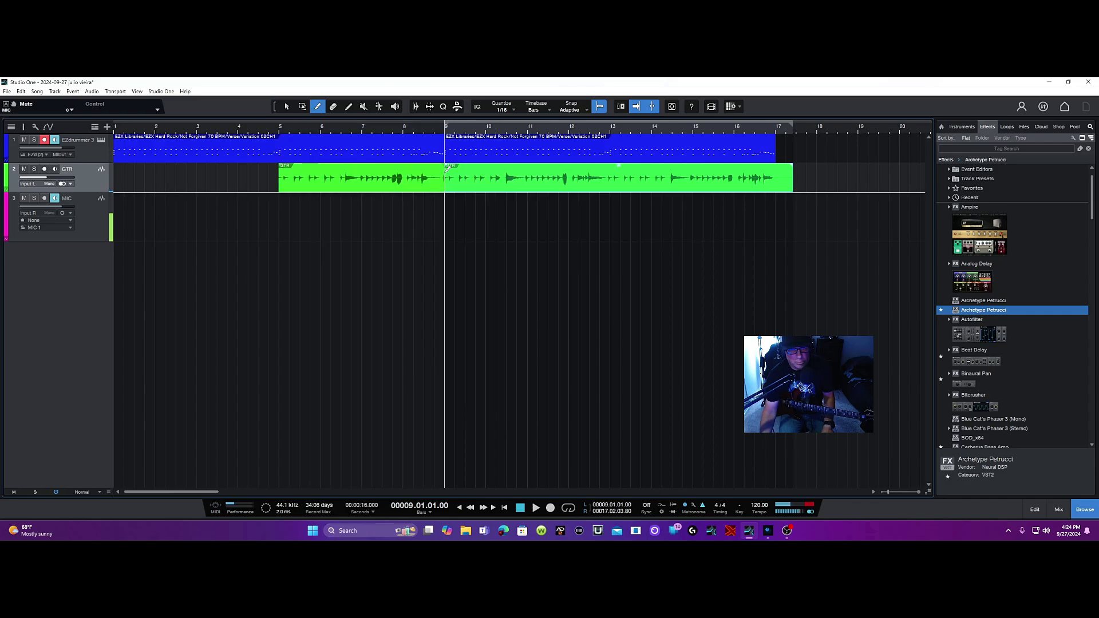
{"action": "right_click", "coordinate": [387, 178]}
{"action": "left_click", "coordinate": [399, 256]}
{"action": "right_click", "coordinate": [399, 206]}
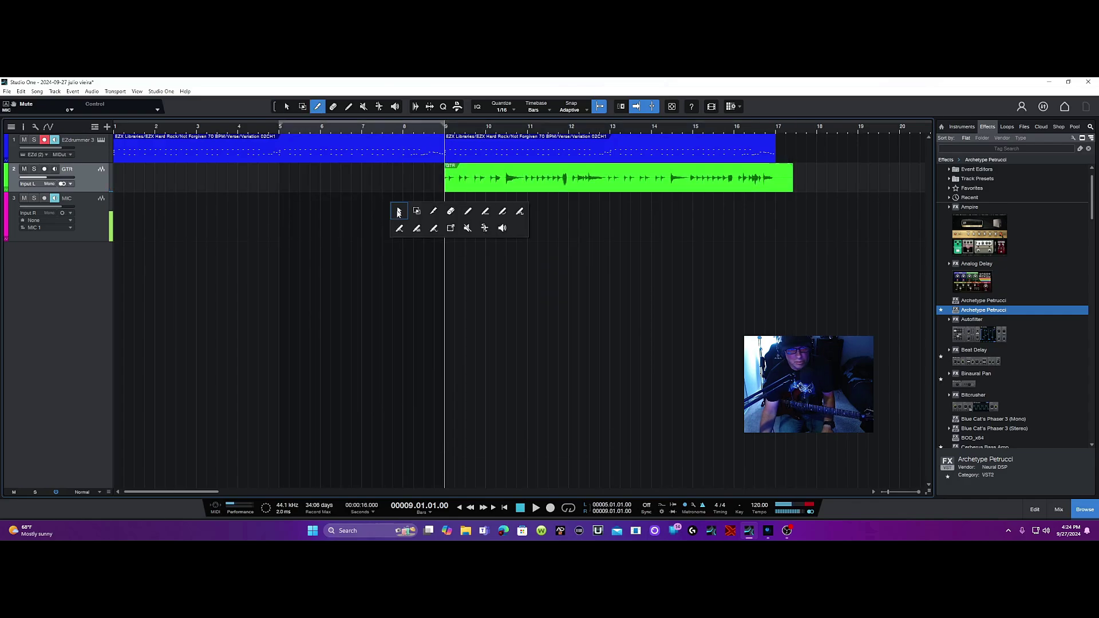
Select the drum clip between bars 1 and 9 on the EZdrummer 3 track and remove it
{"action": "left_click", "coordinate": [401, 213]}
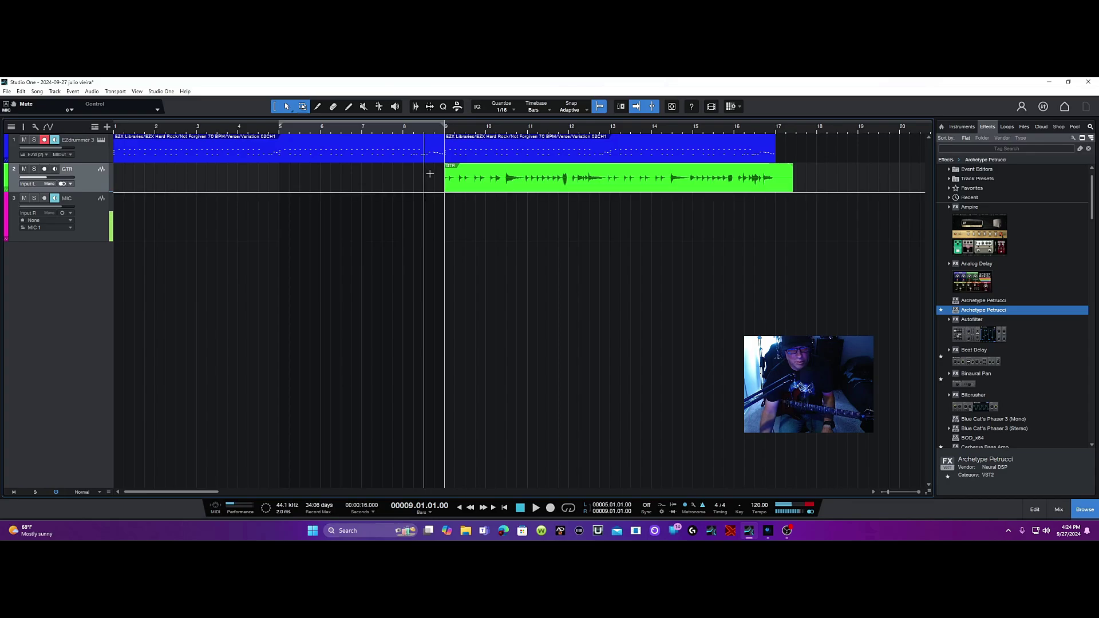
{"action": "left_click_drag", "start_coordinate": [435, 170], "coordinate": [125, 146]}
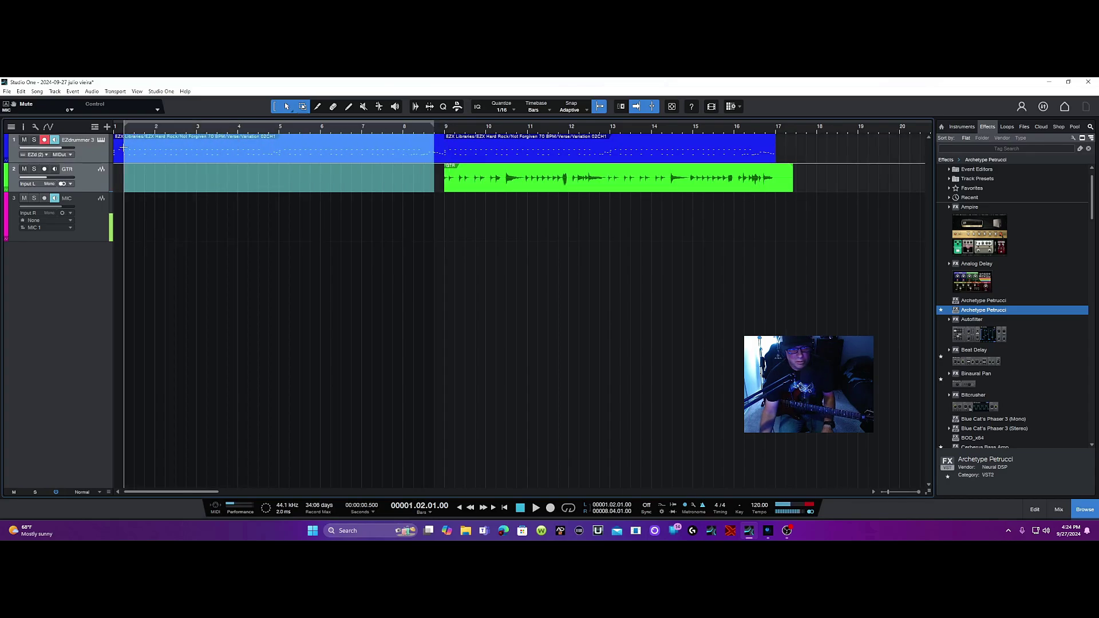
{"action": "right_click", "coordinate": [125, 146]}
{"action": "left_click", "coordinate": [155, 193]}
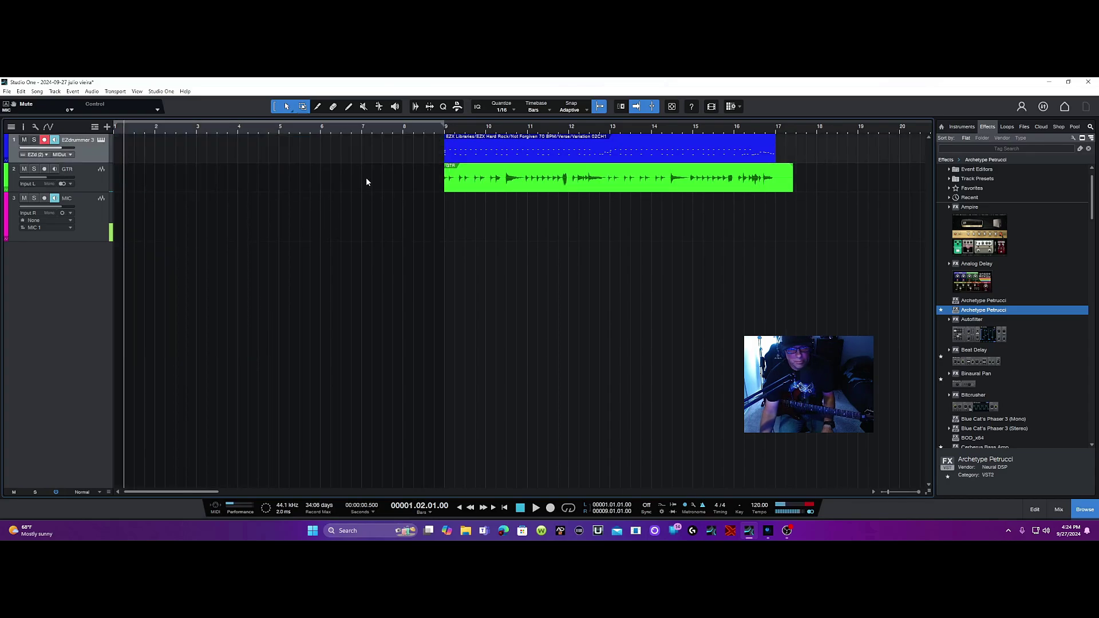
Trim the end of the GTR clip to bar 17 and move the drum and GTR clips together to start at bar 1
{"action": "left_click_drag", "start_coordinate": [792, 182], "coordinate": [776, 183]}
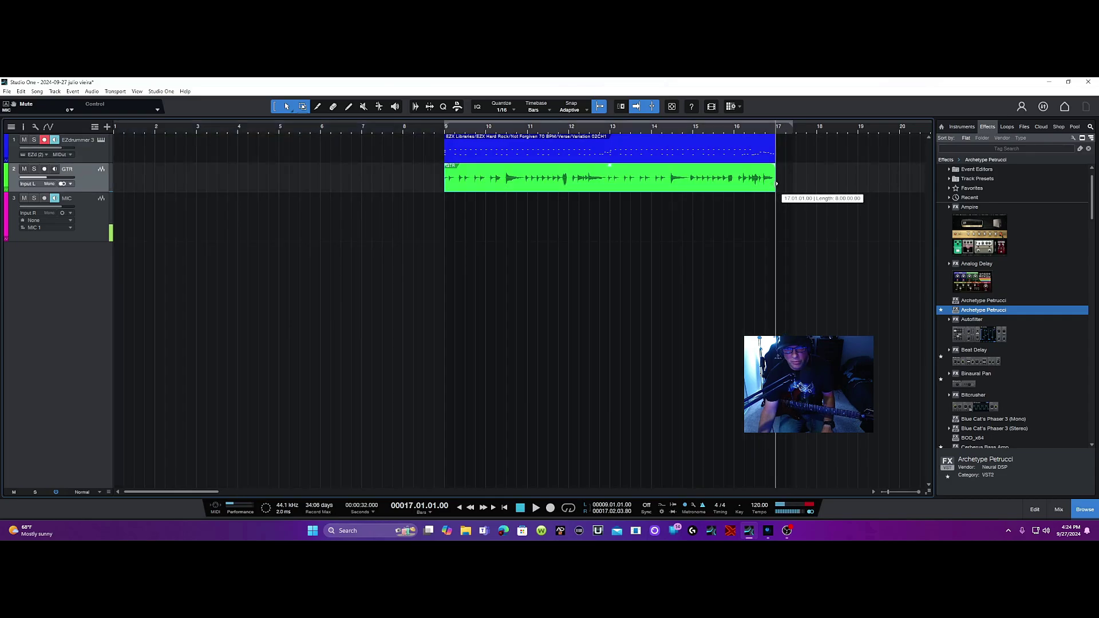
{"action": "right_click", "coordinate": [378, 245]}
{"action": "left_click", "coordinate": [377, 247]}
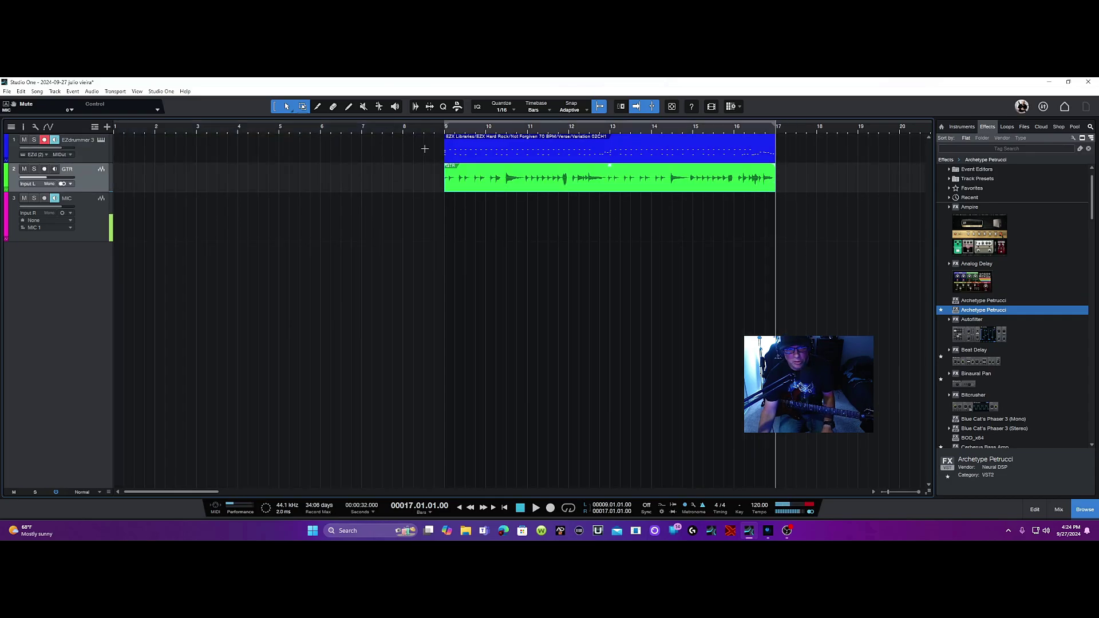
{"action": "left_click_drag", "start_coordinate": [432, 152], "coordinate": [770, 178]}
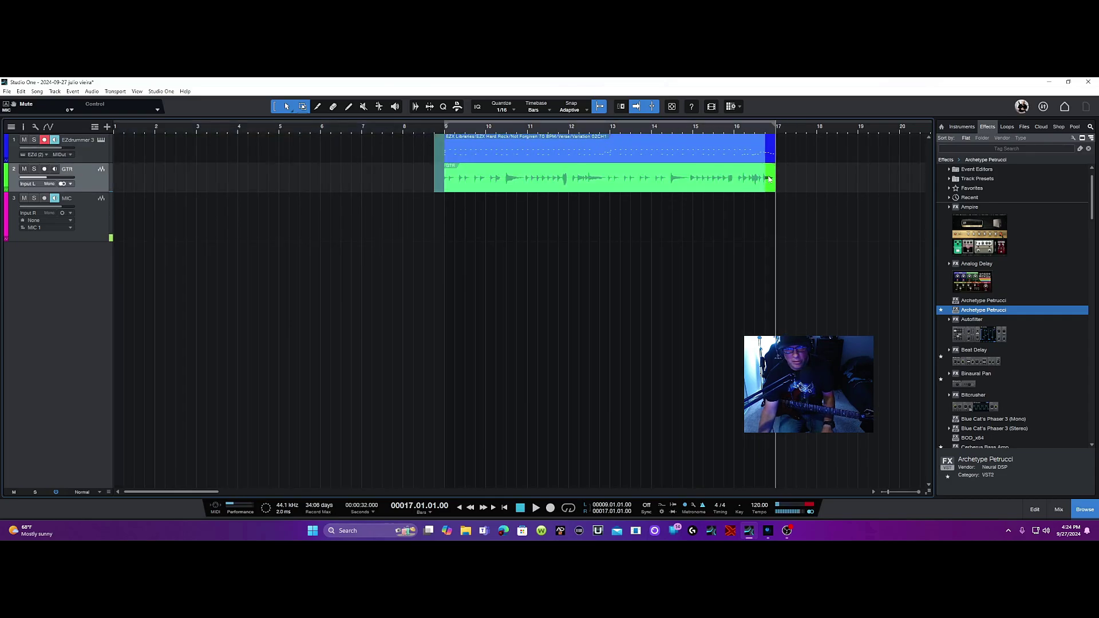
{"action": "left_click_drag", "start_coordinate": [642, 150], "coordinate": [302, 158]}
Play the moved clips from the song start and disarm recording on the EZdrummer 3 track
{"action": "key", "text": "f"}
{"action": "key", "text": "space"}
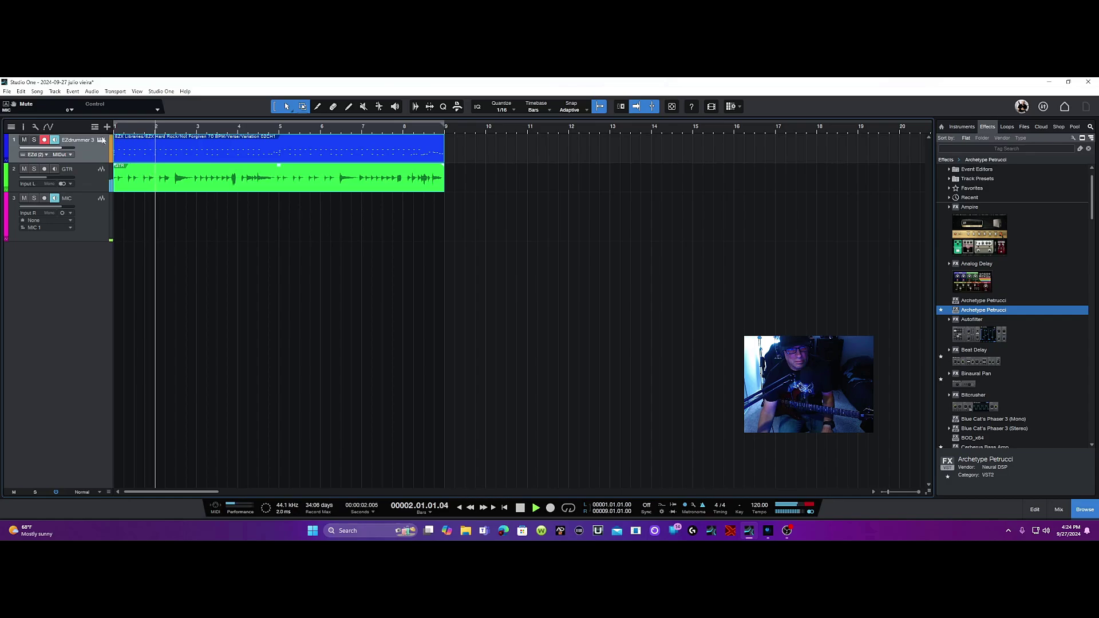
{"action": "left_click", "coordinate": [44, 140]}
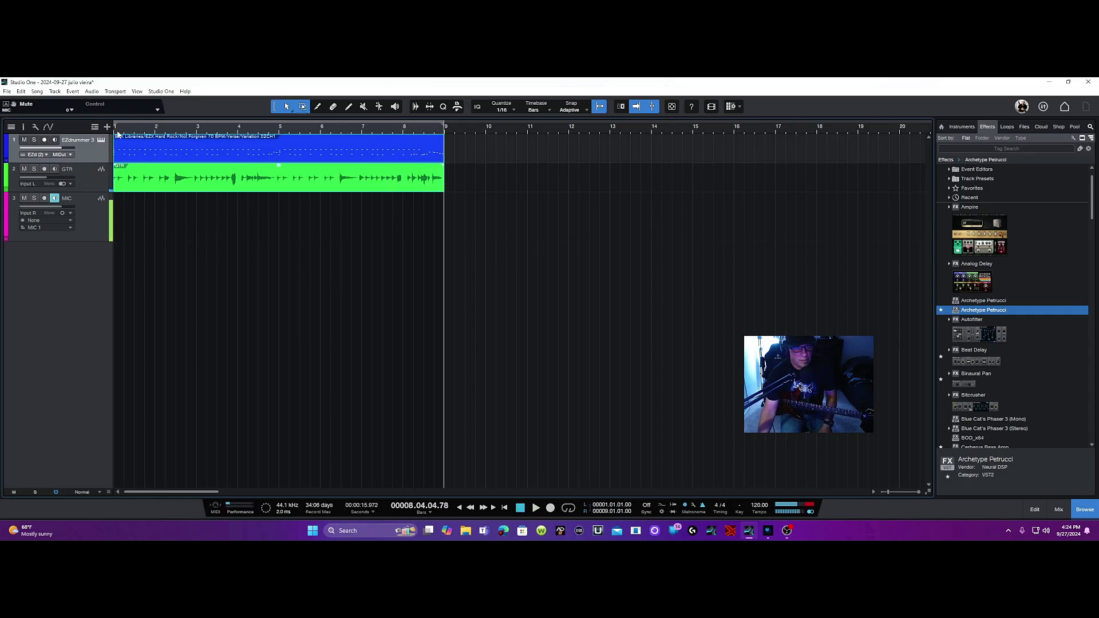
Render the metronome click to a track with the Timeline Start To Song End range and close the metronome setup
{"action": "left_click", "coordinate": [693, 506]}
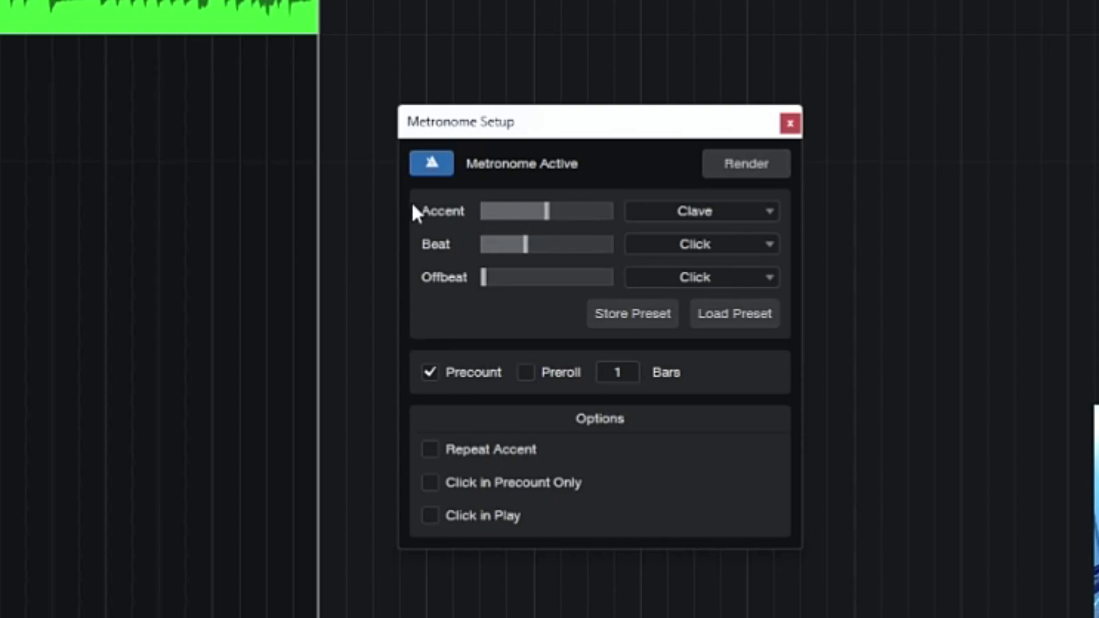
{"action": "left_click", "coordinate": [733, 165]}
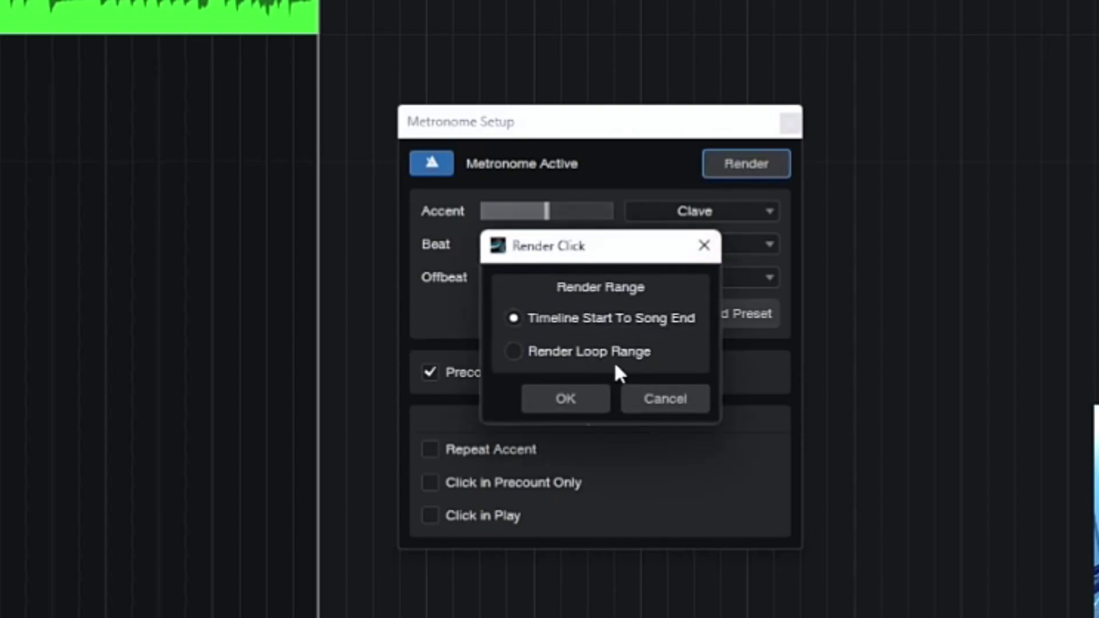
{"action": "left_click", "coordinate": [589, 400]}
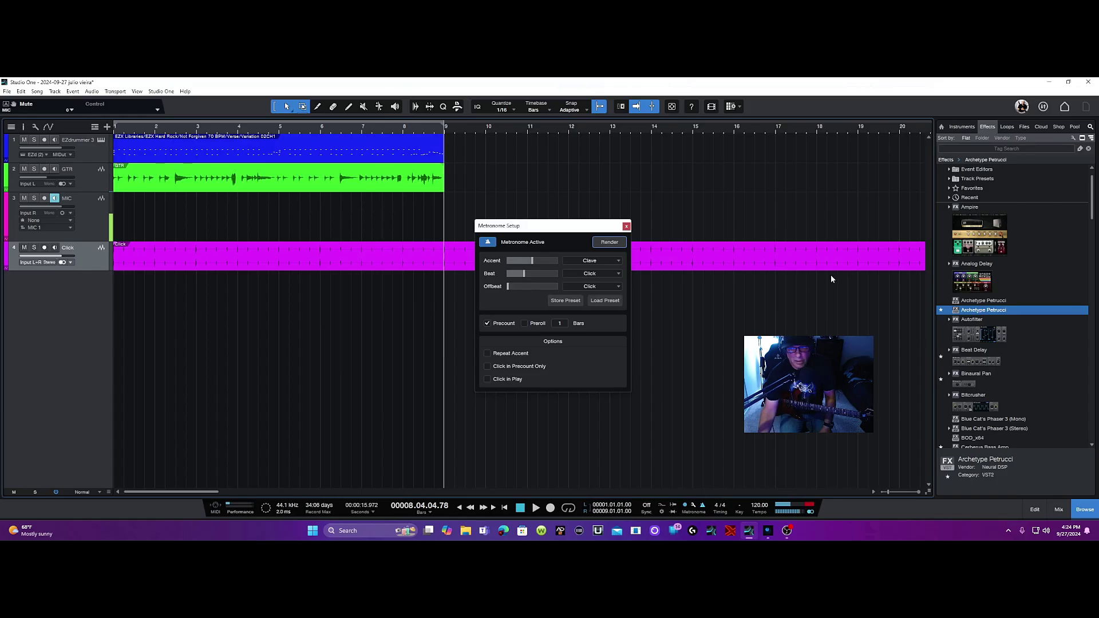
{"action": "left_click", "coordinate": [627, 226]}
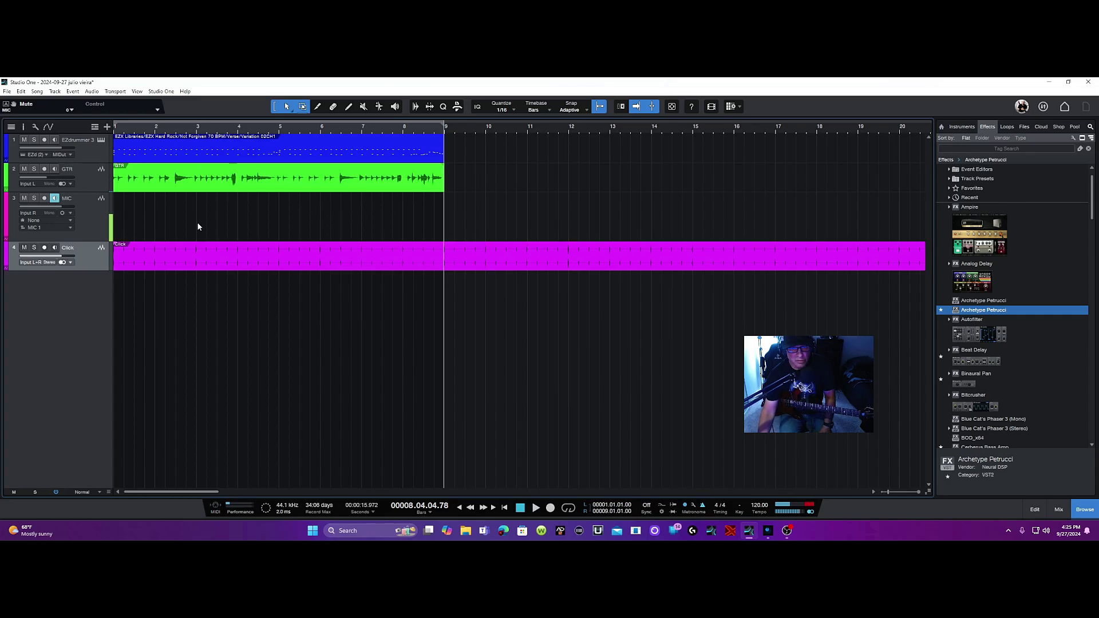
Play the drums, guitar and rendered click from bar 1 through to about bar 9
{"action": "left_click", "coordinate": [233, 287]}
{"action": "left_click", "coordinate": [506, 508]}
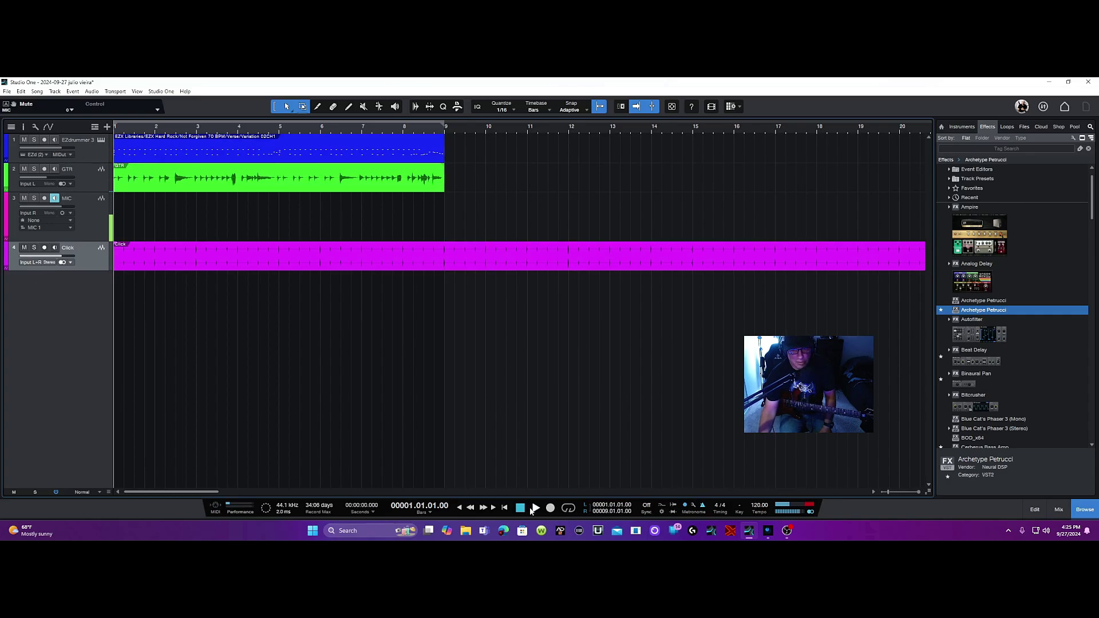
{"action": "left_click", "coordinate": [536, 508]}
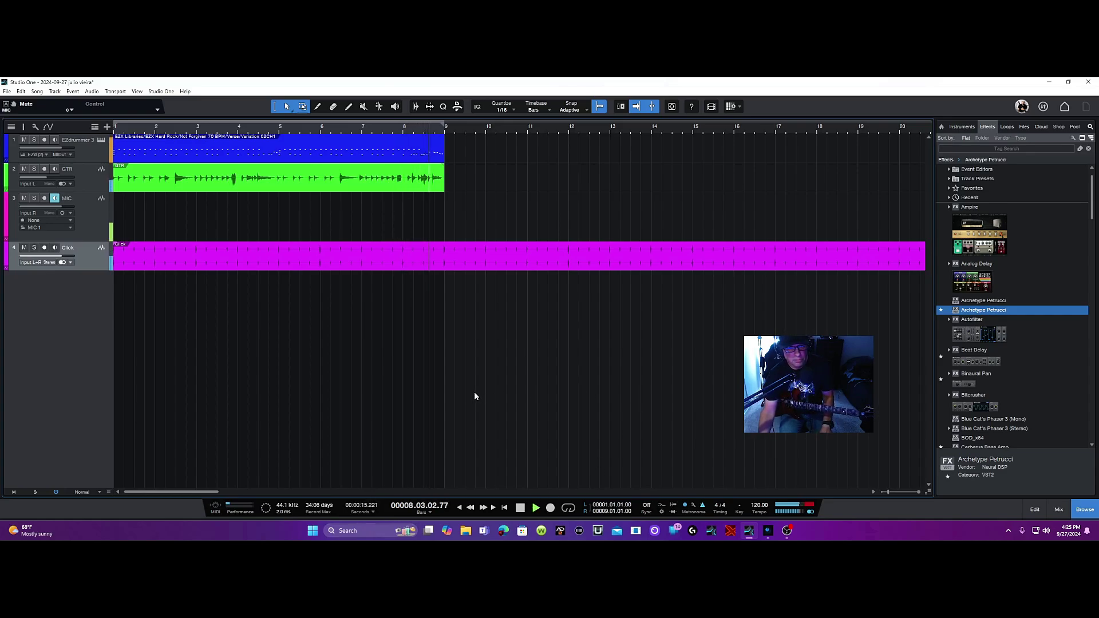
{"action": "key", "text": "space"}
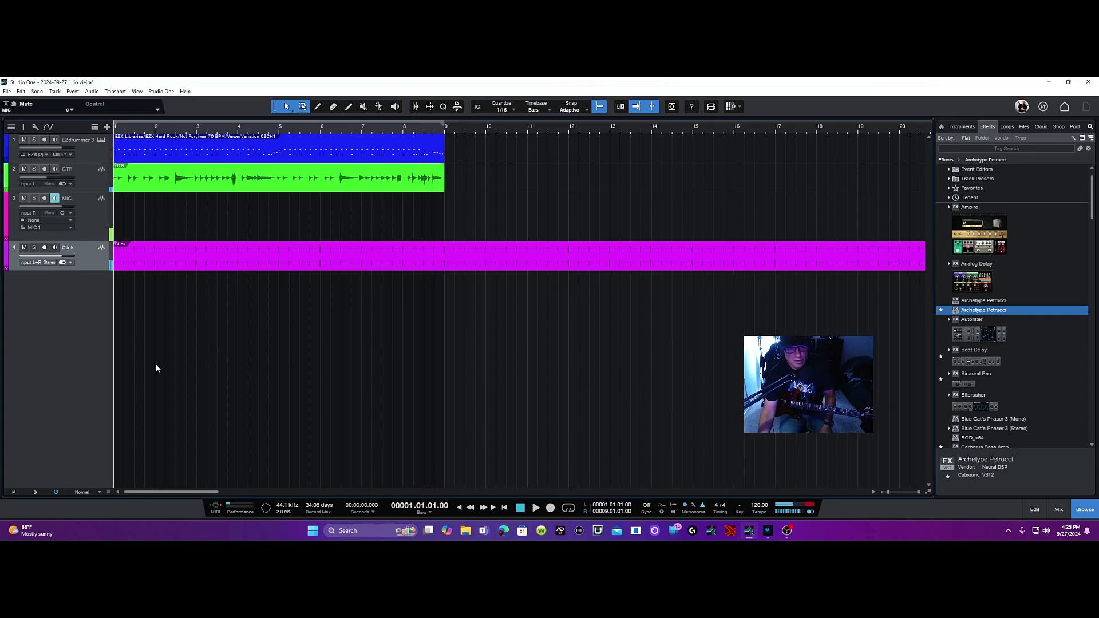
Mute the Click and GTR tracks, and duplicate the guitar track twice without its recorded clip
{"action": "left_click", "coordinate": [24, 248]}
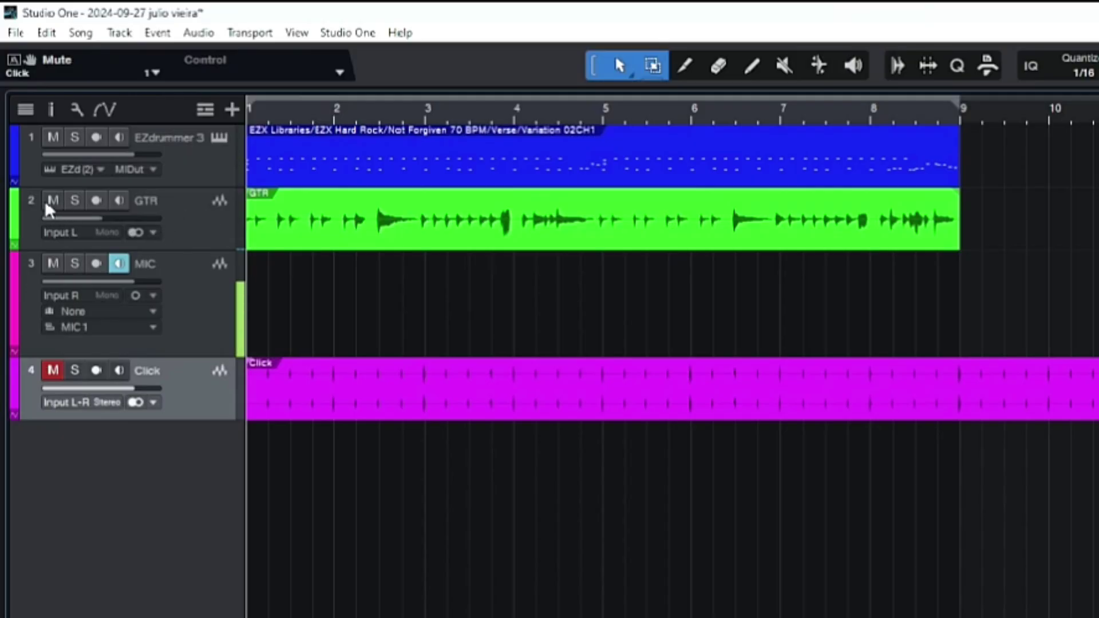
{"action": "left_click", "coordinate": [51, 200]}
{"action": "right_click", "coordinate": [182, 221]}
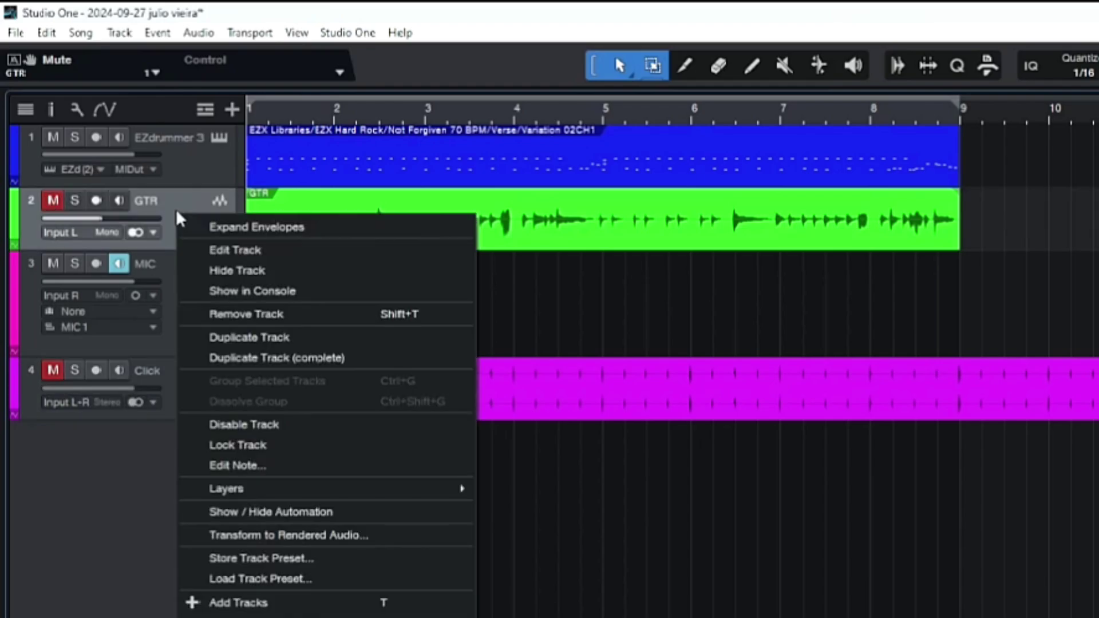
{"action": "left_click", "coordinate": [235, 337]}
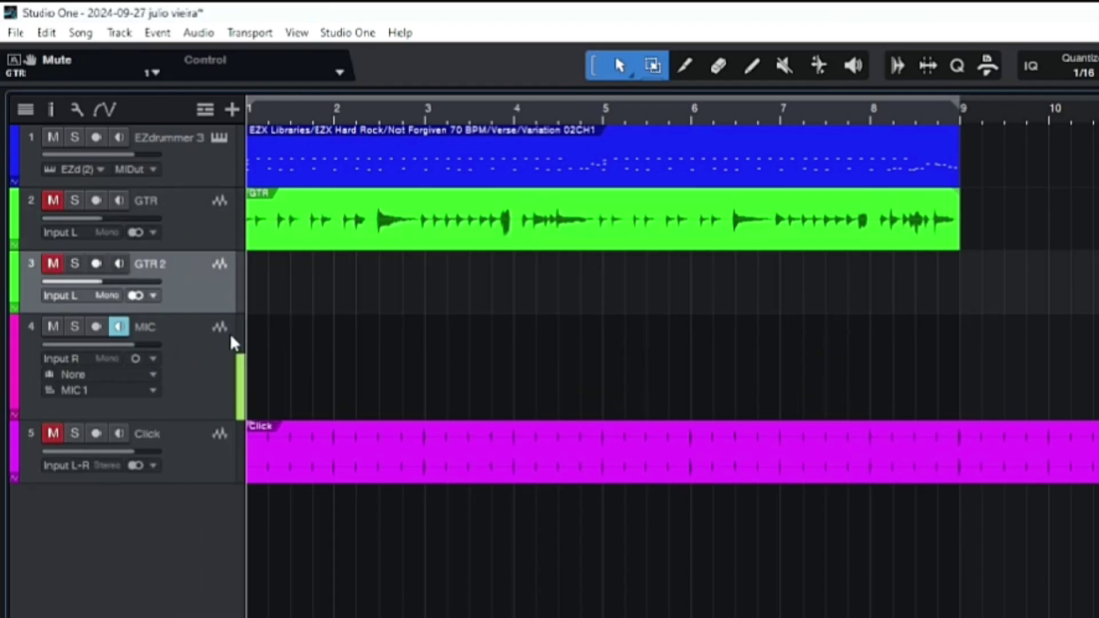
{"action": "right_click", "coordinate": [185, 285]}
{"action": "left_click", "coordinate": [217, 403]}
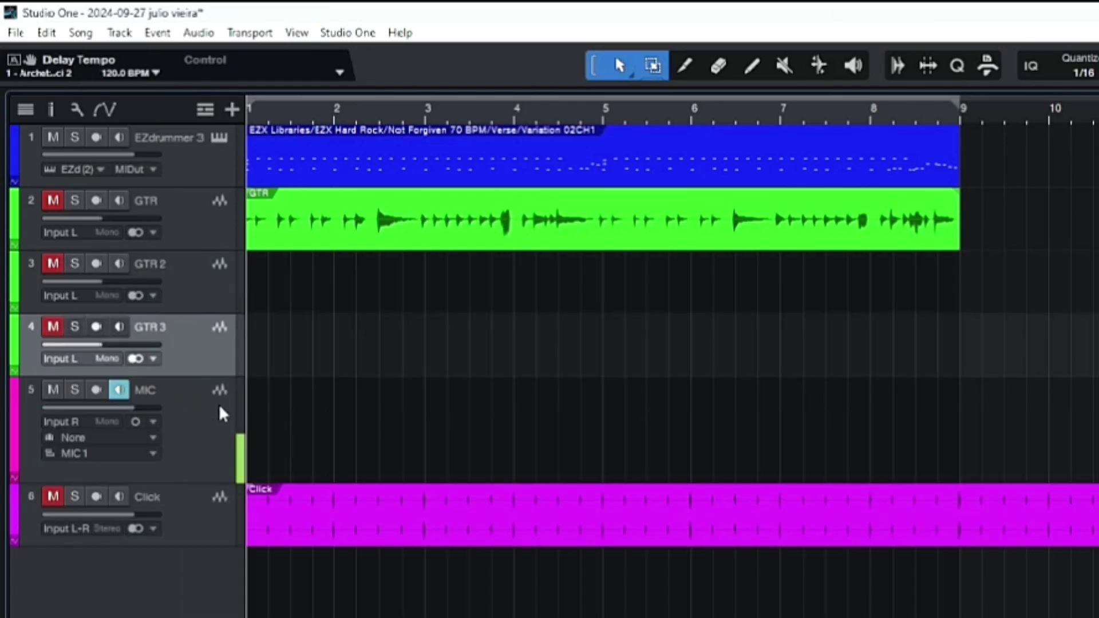
Unmute the GTR 2 track and choose Input L – Mic/Inst 1 (Mono) as its input
{"action": "left_click", "coordinate": [197, 266]}
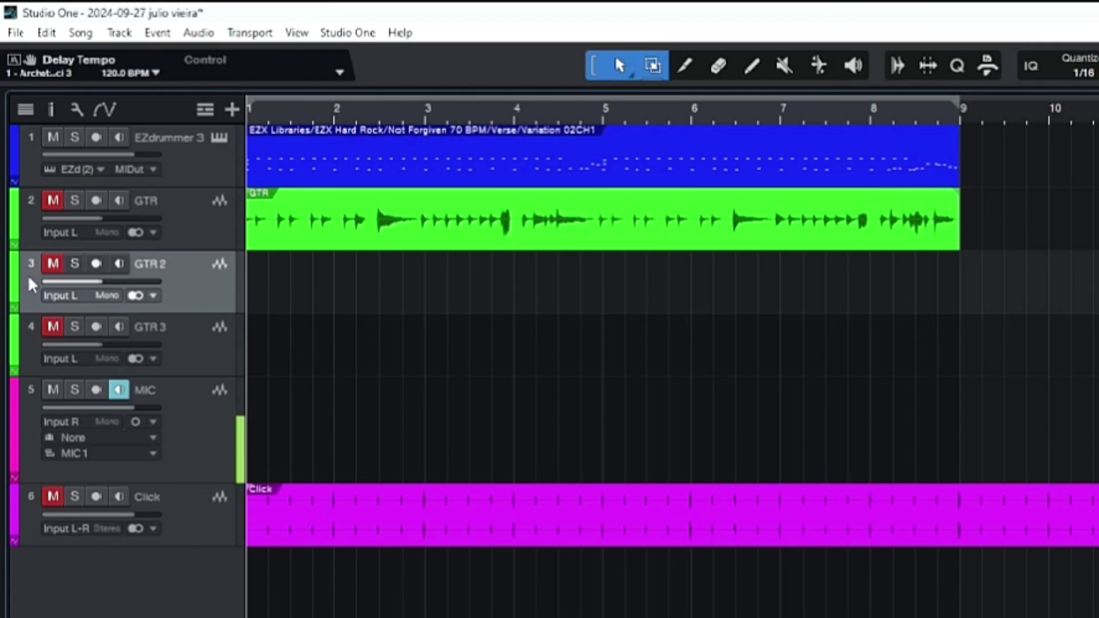
{"action": "left_click", "coordinate": [53, 265]}
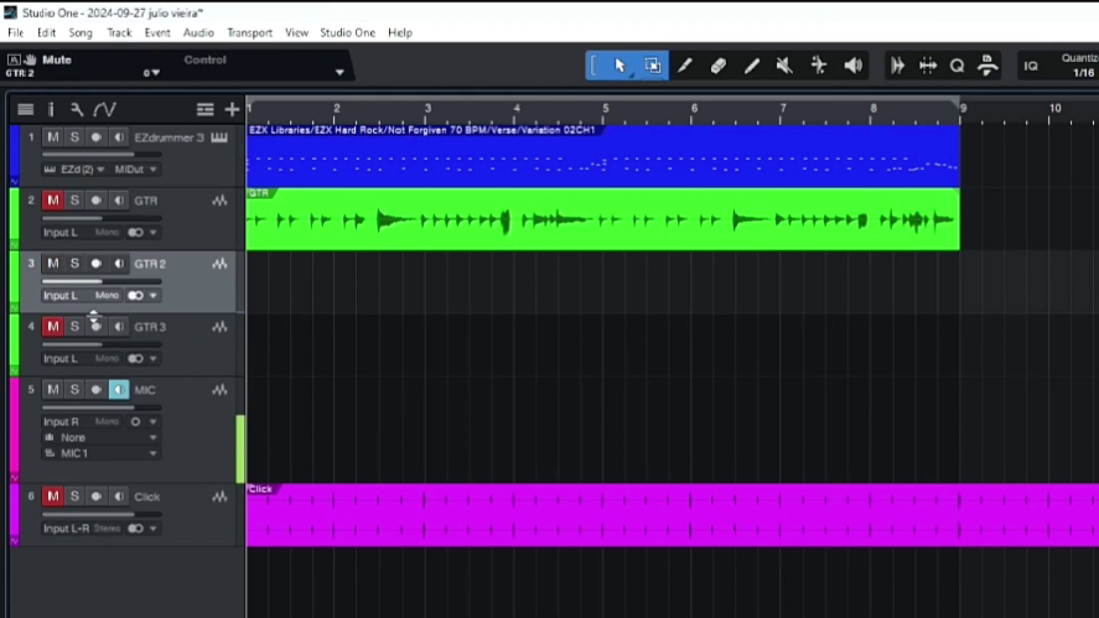
{"action": "left_click", "coordinate": [68, 298]}
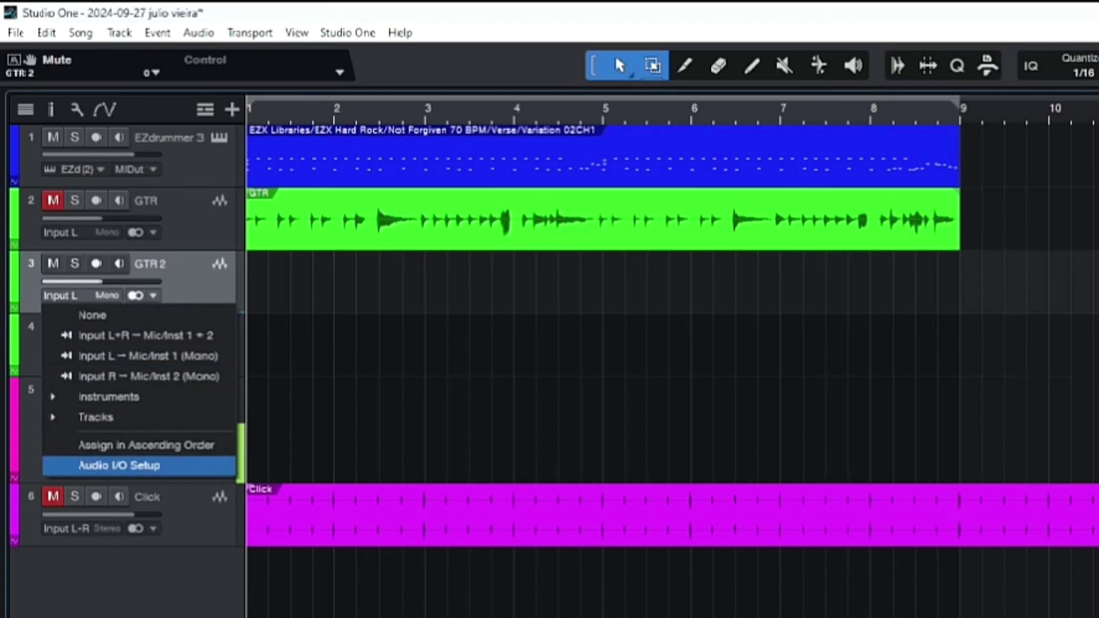
{"action": "left_click", "coordinate": [111, 359]}
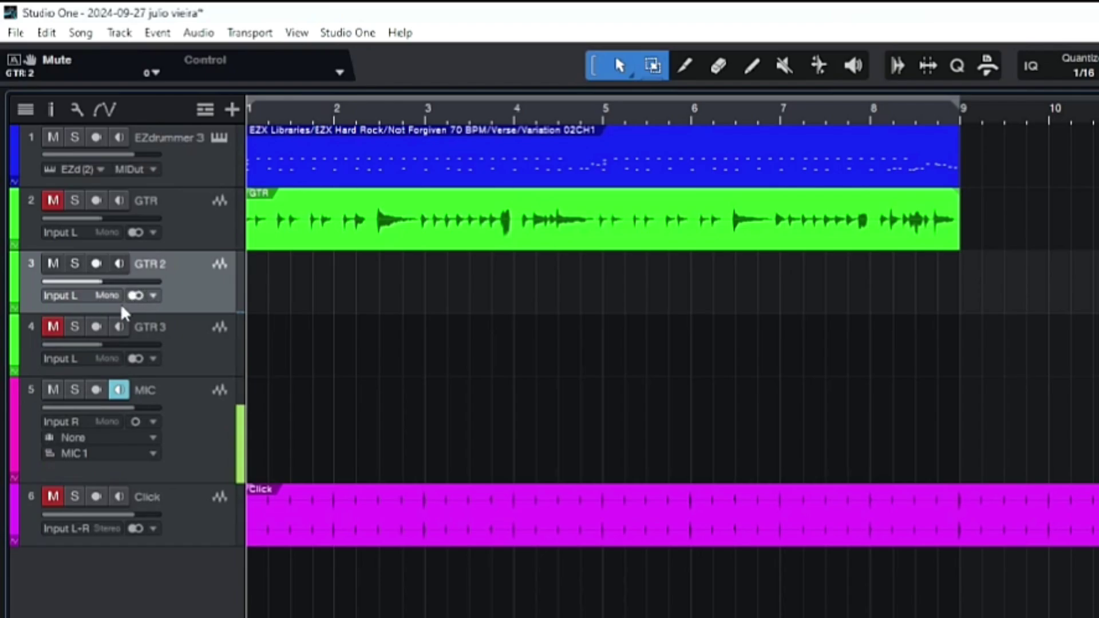
Set the GTR 2 channel format to mono and enable its input monitoring
{"action": "left_click", "coordinate": [135, 292]}
{"action": "left_click", "coordinate": [120, 264]}
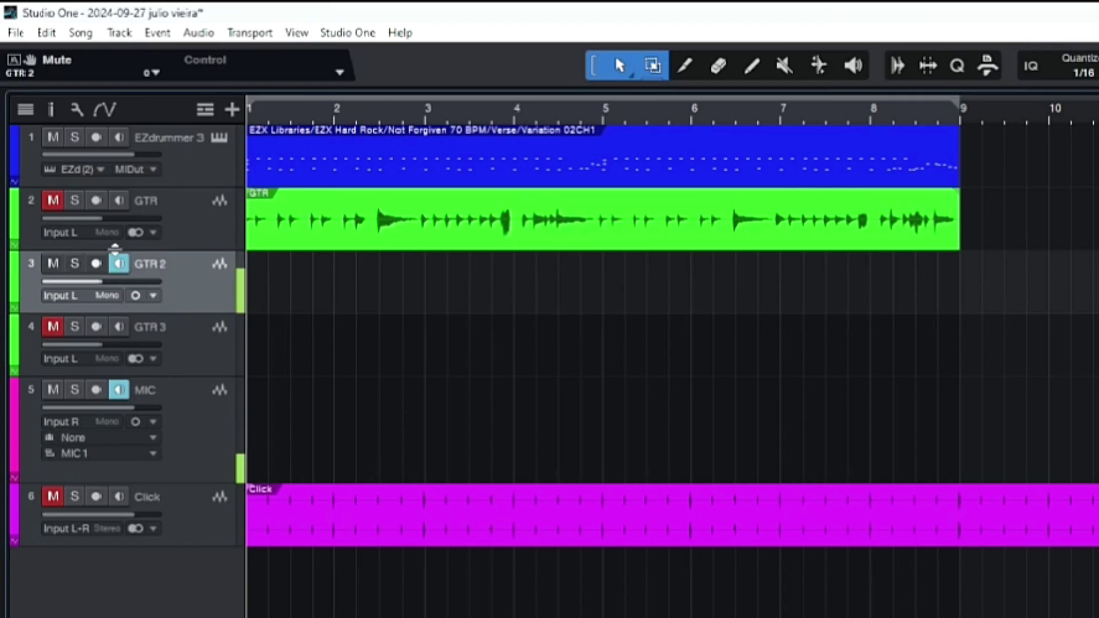
{"action": "left_click", "coordinate": [135, 295]}
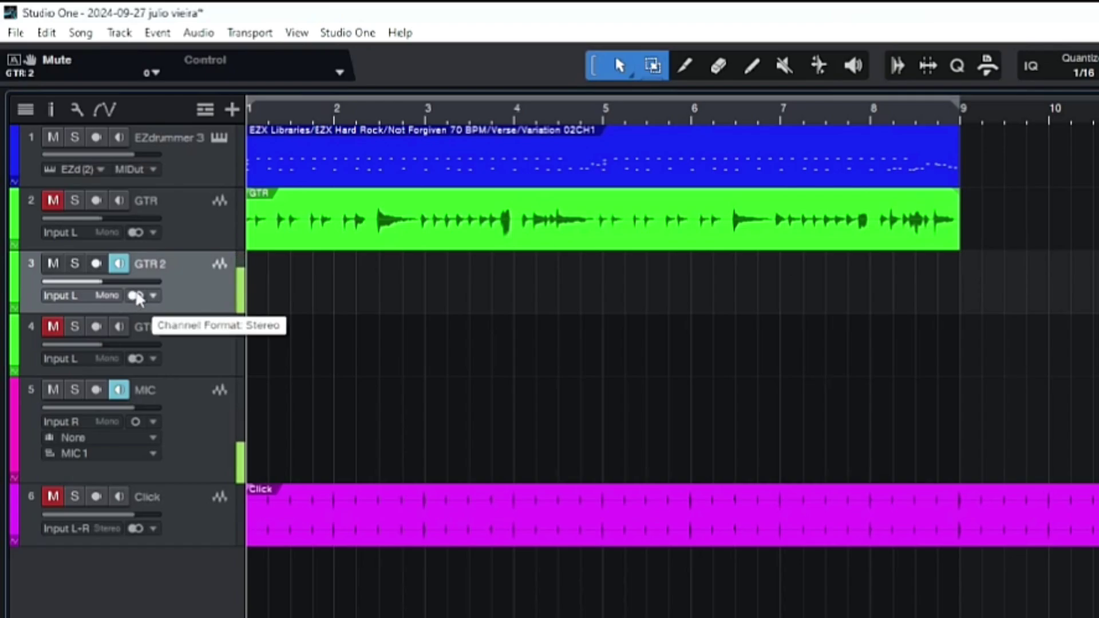
{"action": "left_click", "coordinate": [135, 296]}
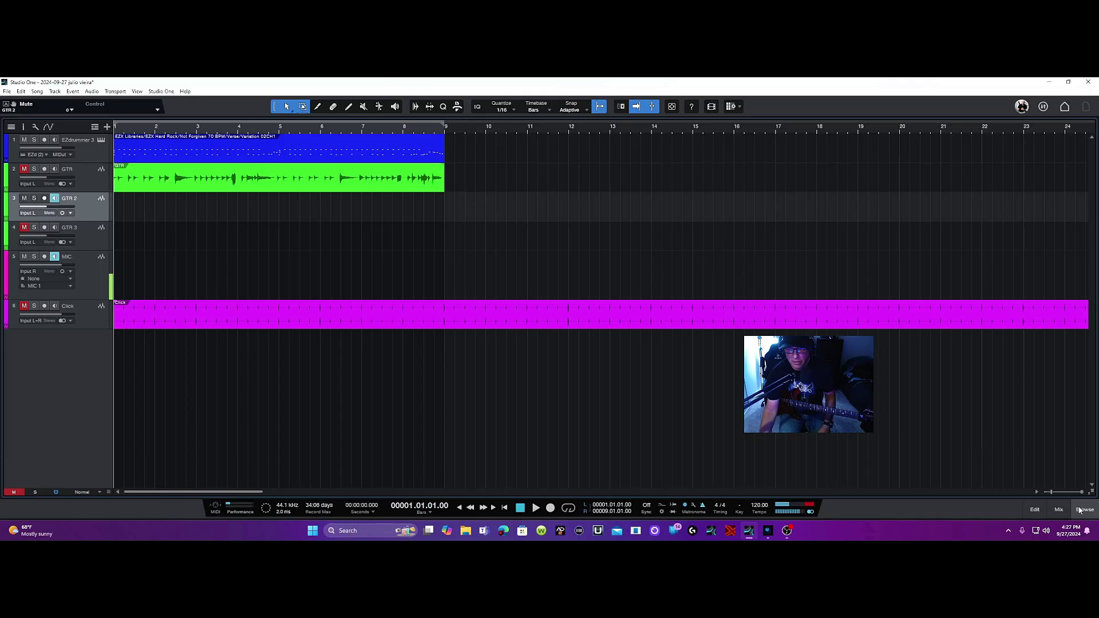
Open the mixer and load the Rhythm 1 preset in the Archetype Petrucci plugin on GTR 2
{"action": "left_click", "coordinate": [1083, 510]}
{"action": "left_click", "coordinate": [1080, 511]}
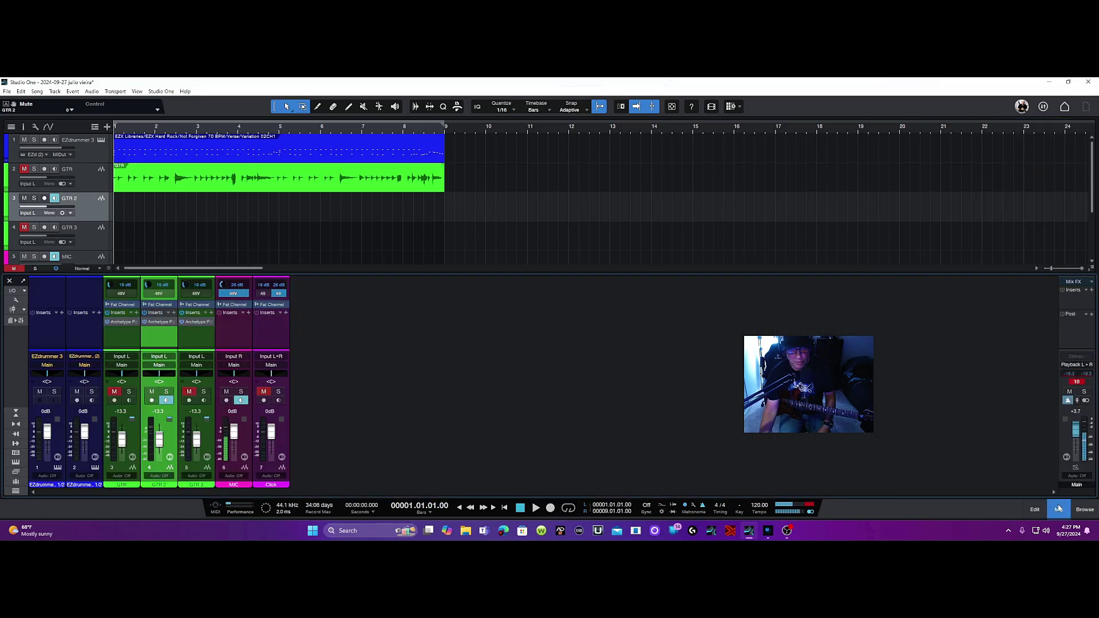
{"action": "left_click", "coordinate": [150, 322]}
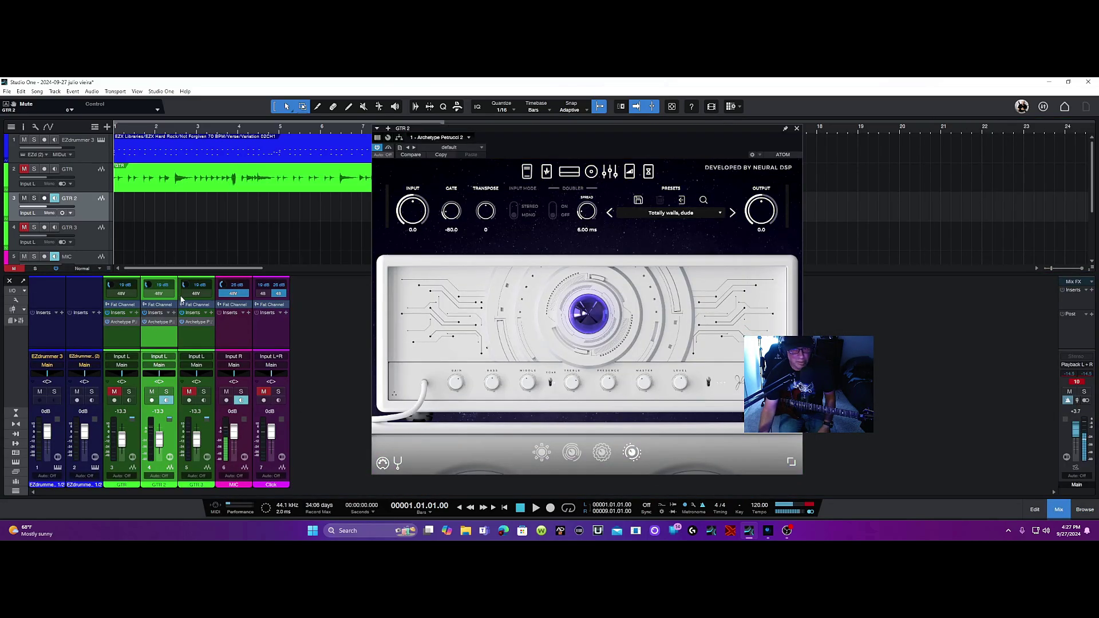
{"action": "left_click", "coordinate": [732, 214]}
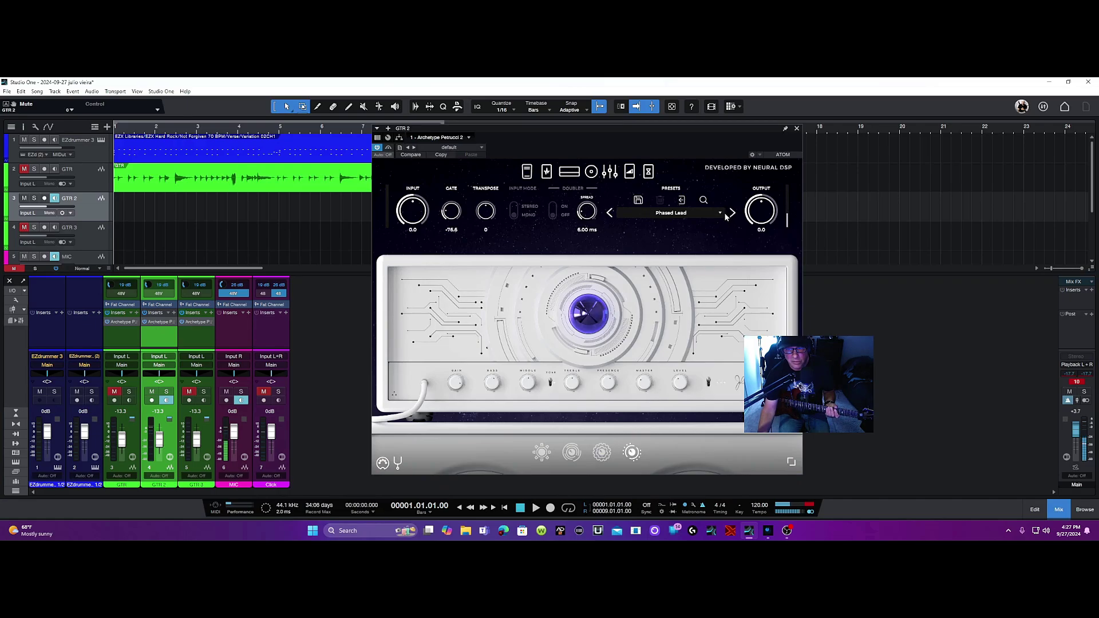
{"action": "left_click", "coordinate": [731, 214]}
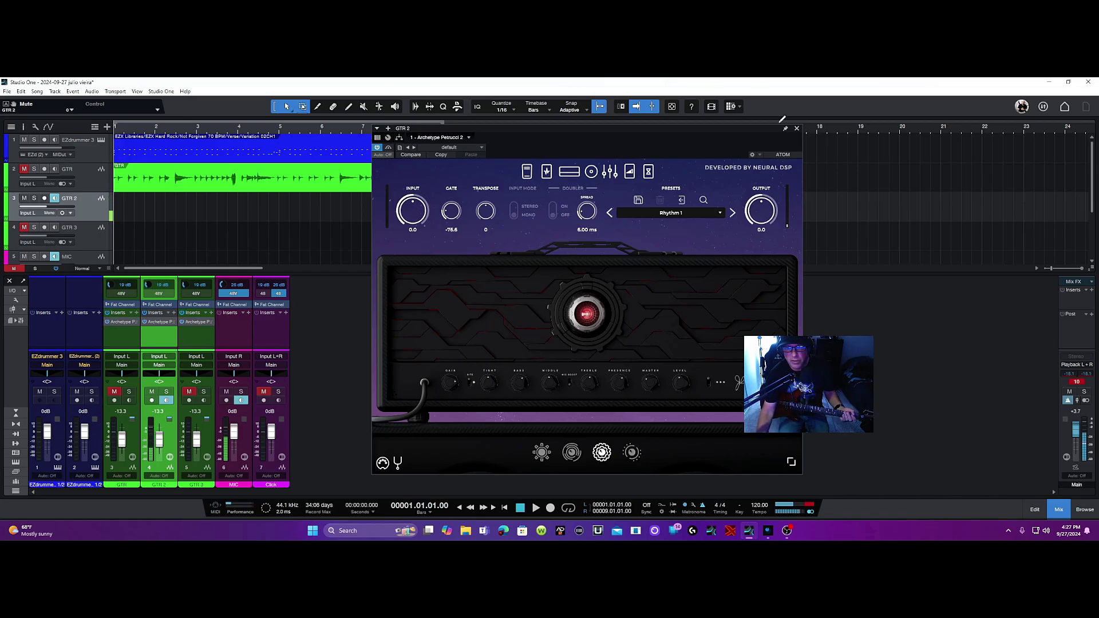
{"action": "left_click", "coordinate": [797, 129]}
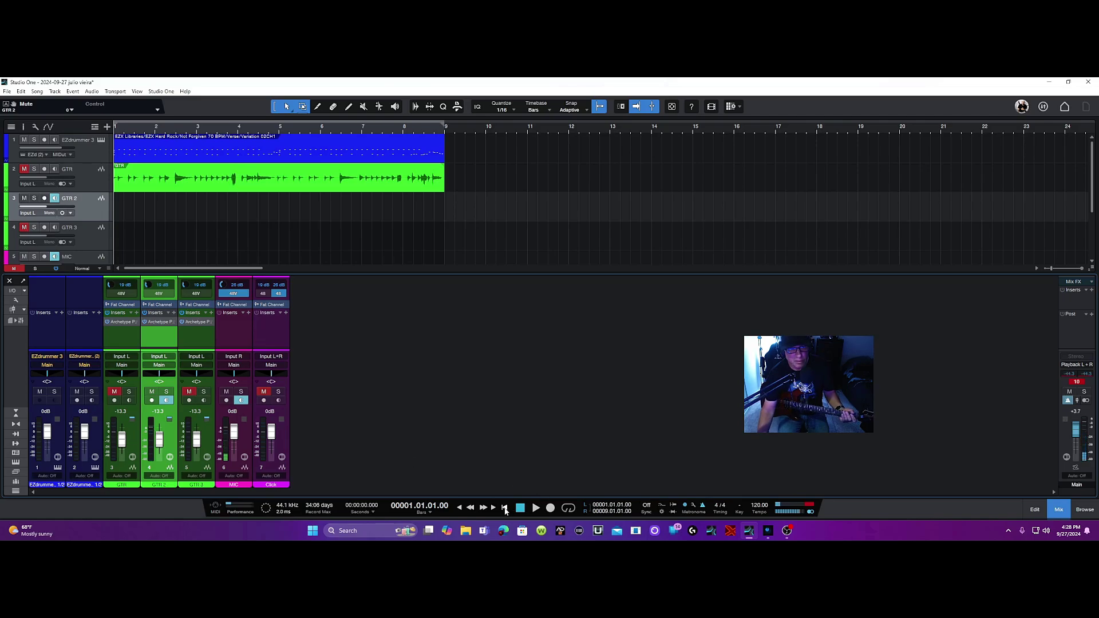
Record a guitar take on GTR 2 from bar 1 and trim its end to bar 9
{"action": "left_click", "coordinate": [45, 199]}
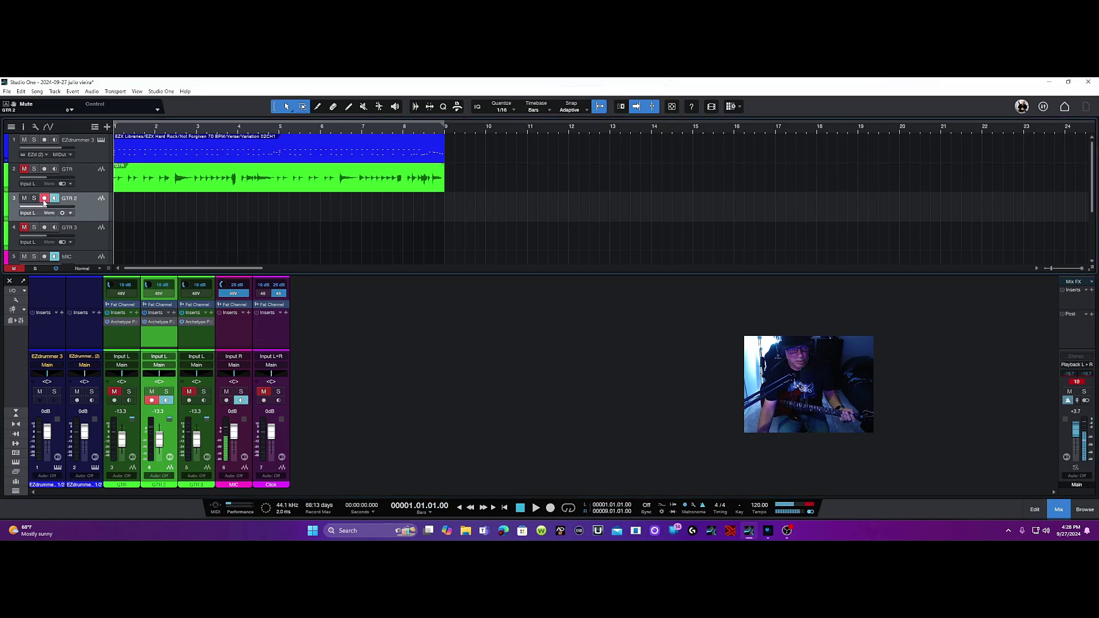
{"action": "left_click", "coordinate": [550, 508]}
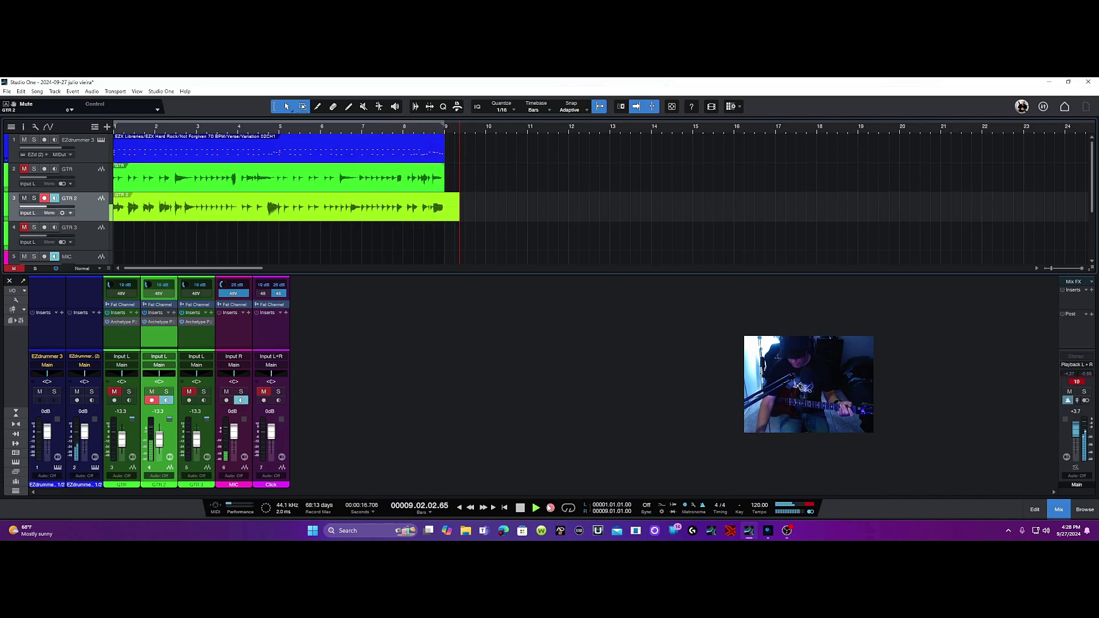
{"action": "key", "text": "space"}
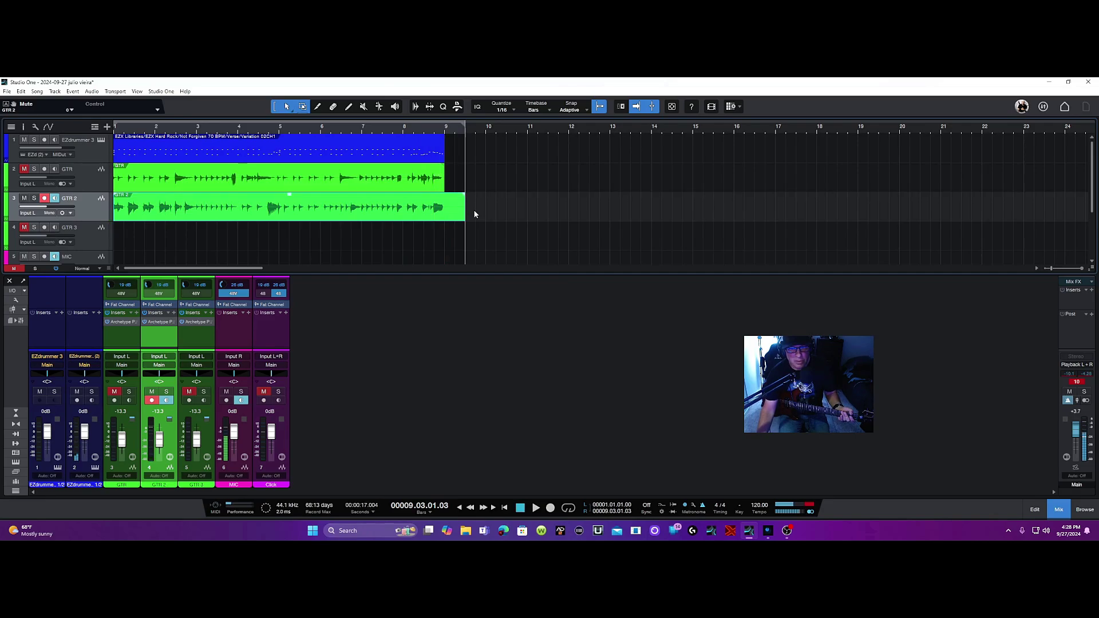
{"action": "left_click_drag", "start_coordinate": [468, 209], "coordinate": [444, 209]}
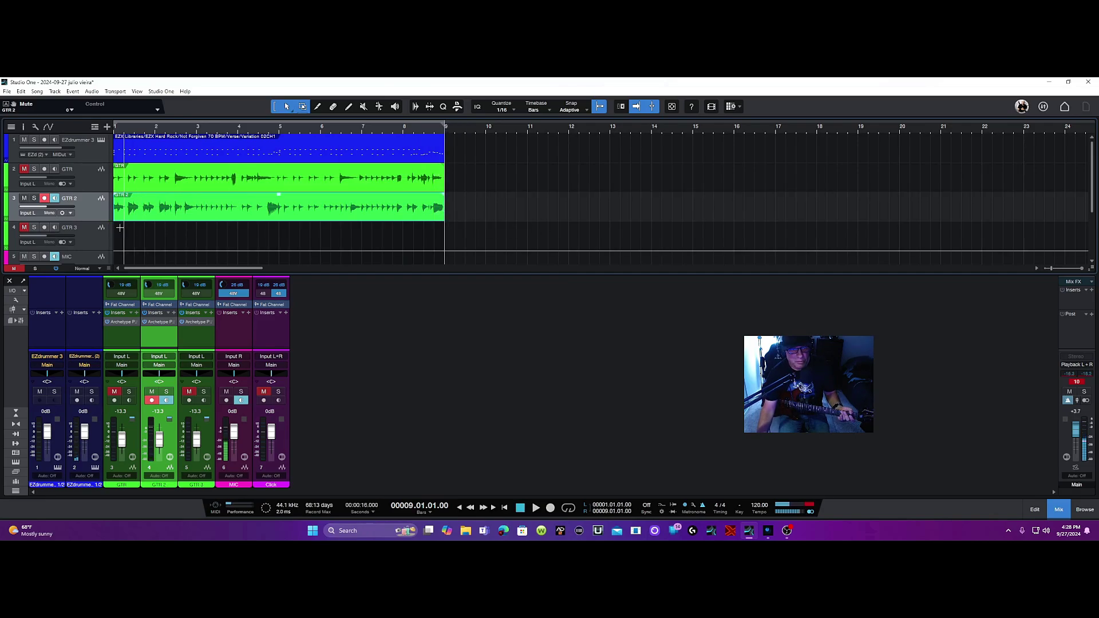
Disarm and mute GTR 2, then unmute GTR 3 and arm it for recording
{"action": "left_click", "coordinate": [44, 199]}
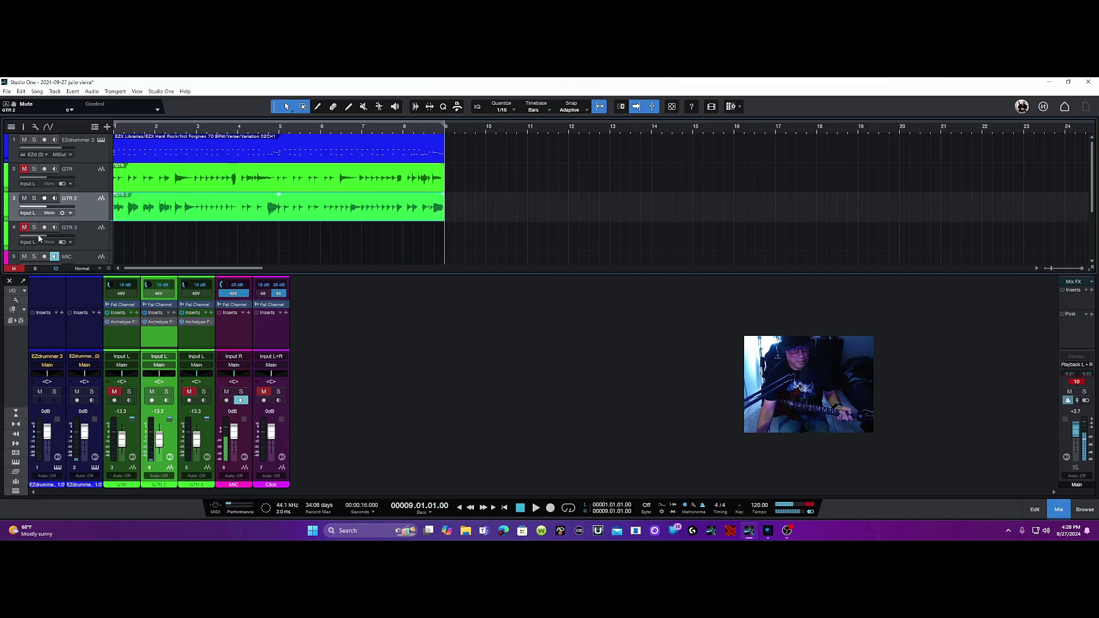
{"action": "scroll", "coordinate": [81, 215], "scroll_direction": "down", "scroll_amount": 2}
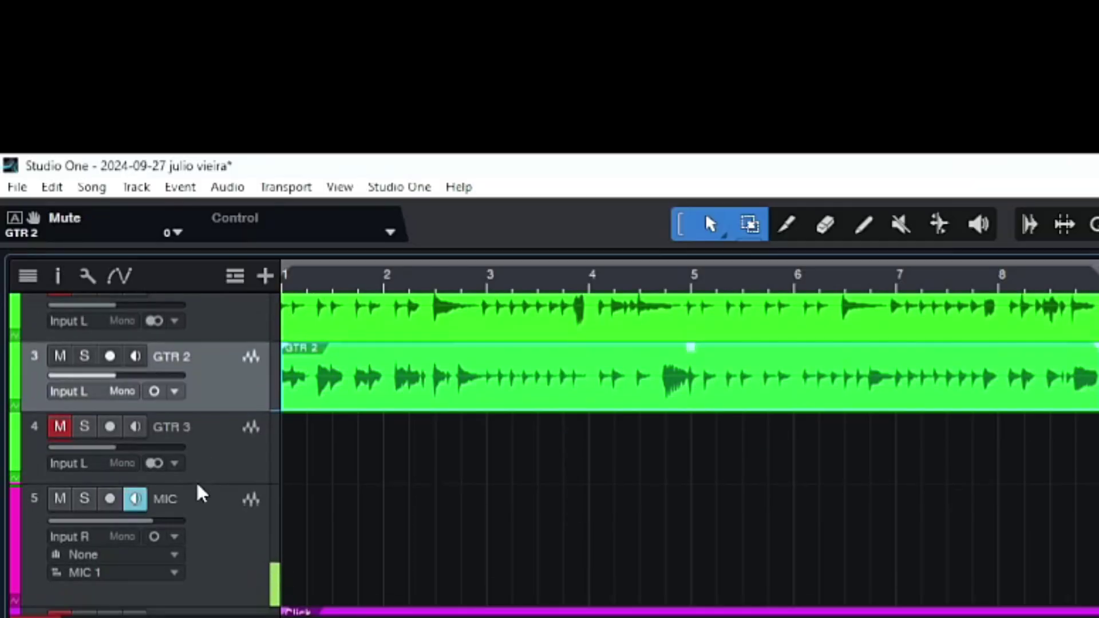
{"action": "left_click", "coordinate": [60, 428]}
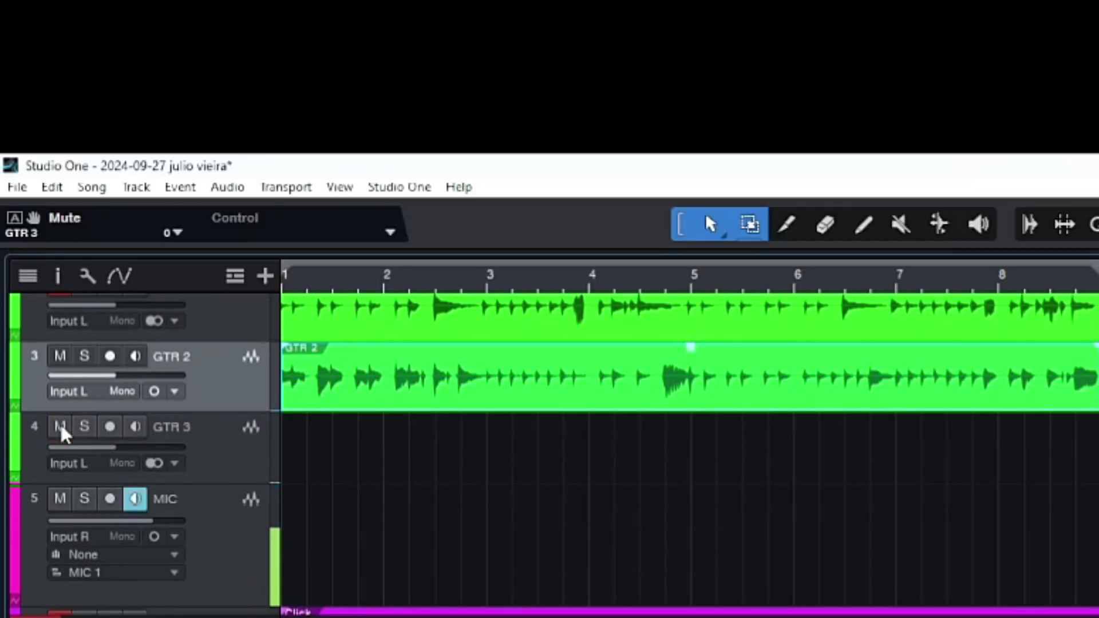
{"action": "left_click", "coordinate": [60, 356]}
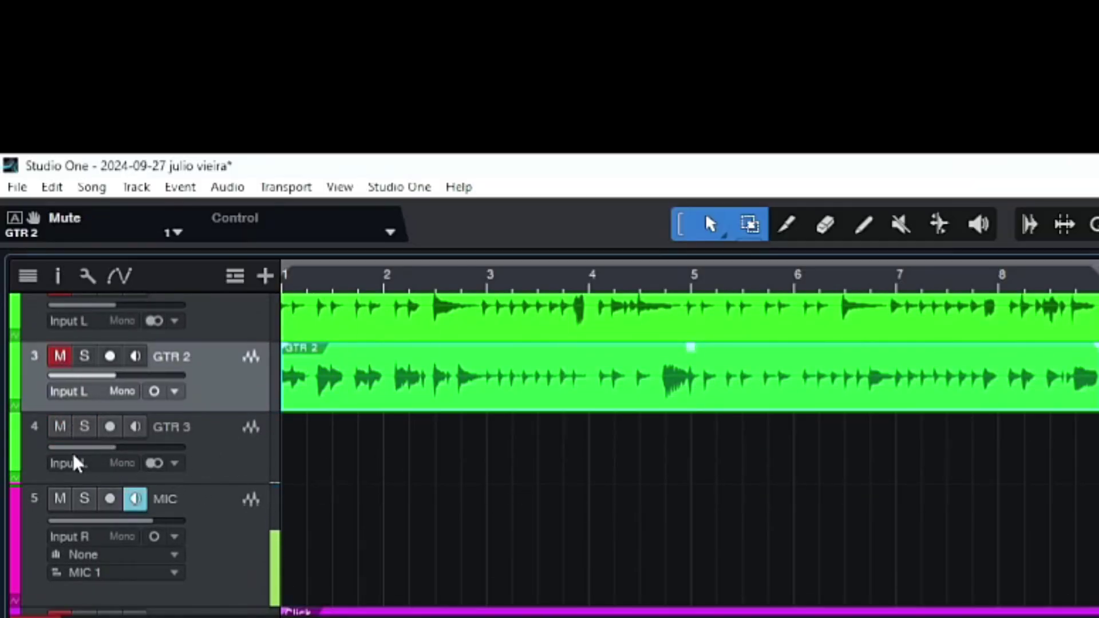
{"action": "left_click", "coordinate": [110, 426]}
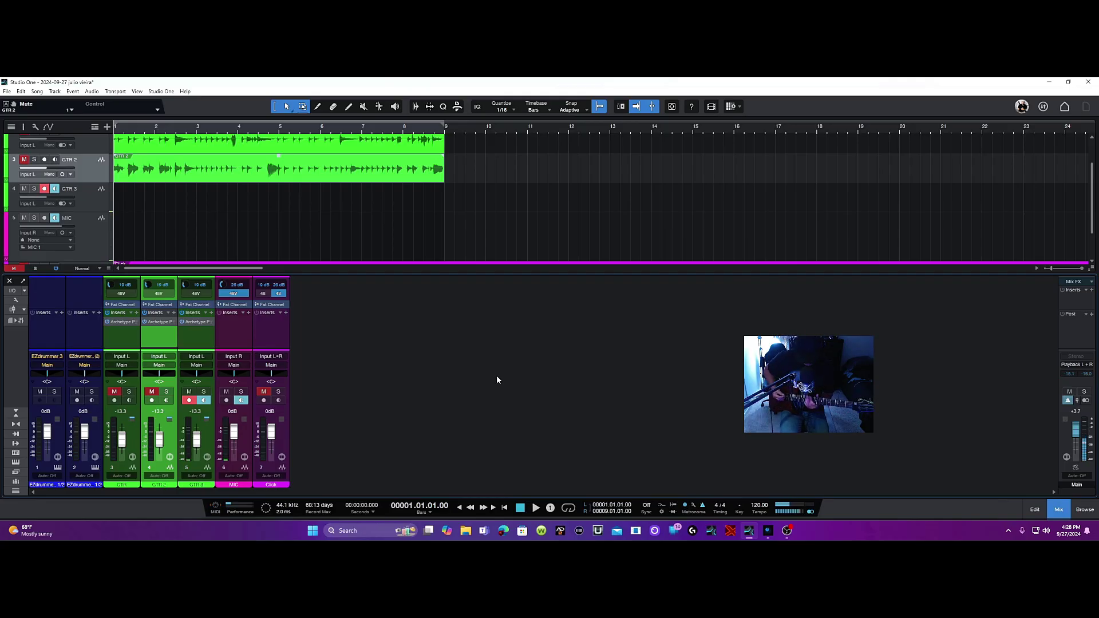
Record a guitar take on GTR 3 from bar 1 to bar 9 and disarm the track
{"action": "key", "text": "KP_Multiply"}
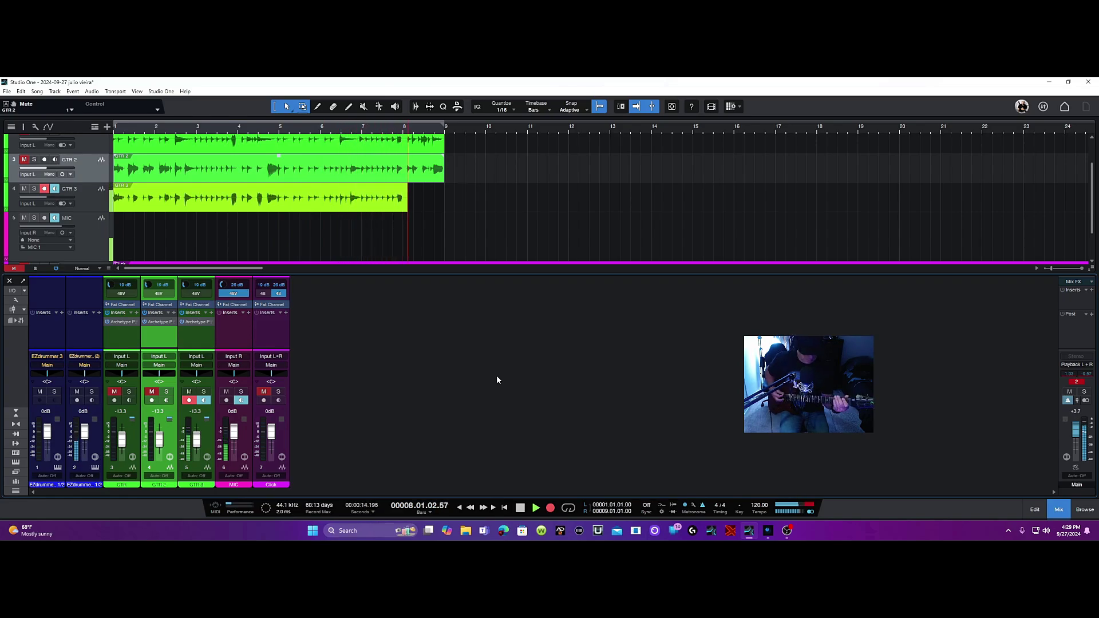
{"action": "key", "text": "space"}
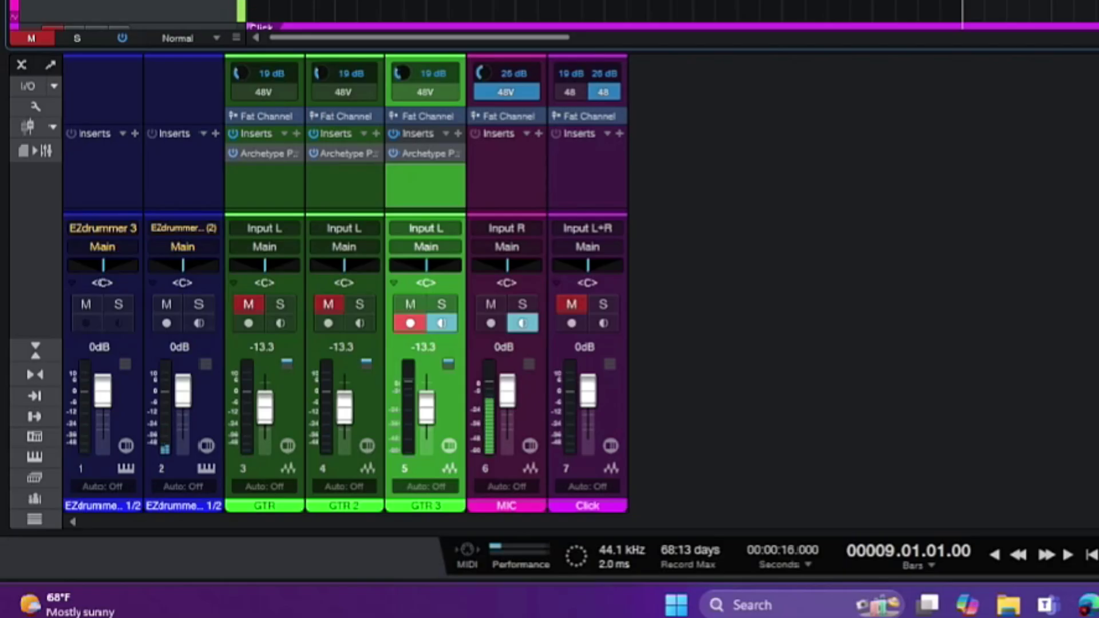
{"action": "left_click", "coordinate": [45, 189]}
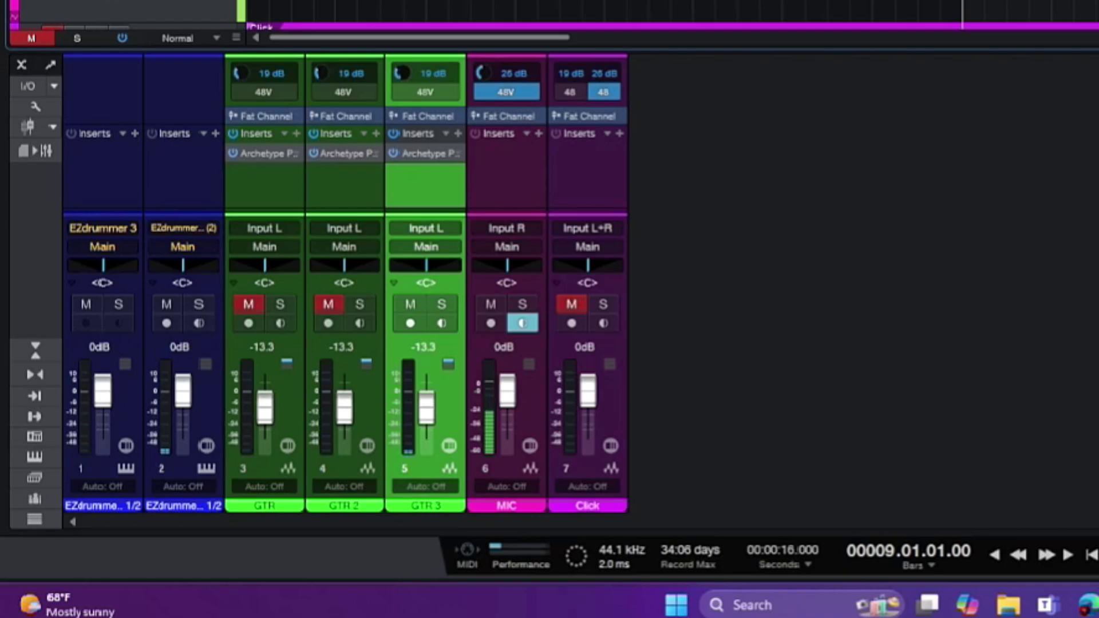
Unmute GTR 2 and pan it hard left, and pan GTR 3 hard right
{"action": "left_click", "coordinate": [328, 304]}
{"action": "left_click", "coordinate": [247, 309]}
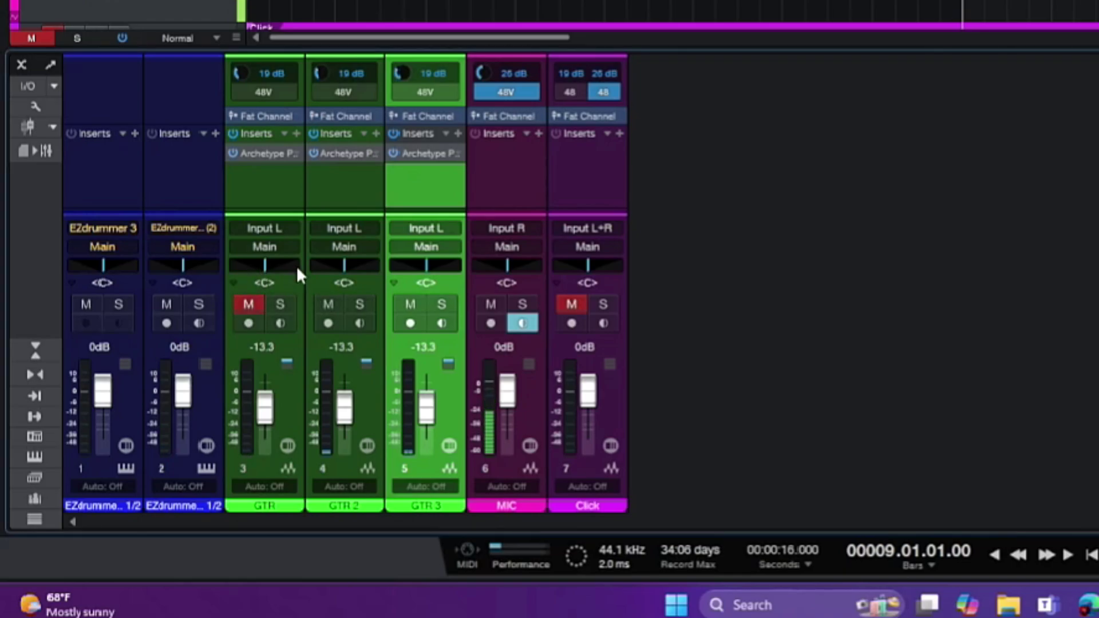
{"action": "left_click_drag", "start_coordinate": [334, 267], "coordinate": [318, 278]}
{"action": "left_click_drag", "start_coordinate": [425, 266], "coordinate": [466, 267]}
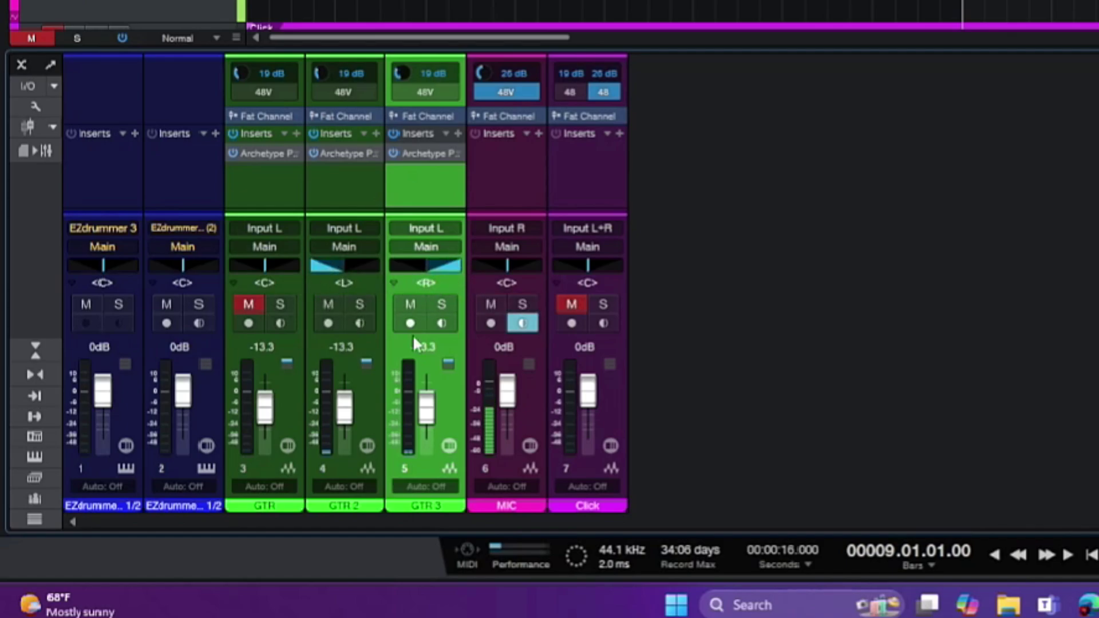
Play the song from the start to check the two panned guitars with the drums
{"action": "left_click", "coordinate": [1092, 555]}
{"action": "key", "text": "space"}
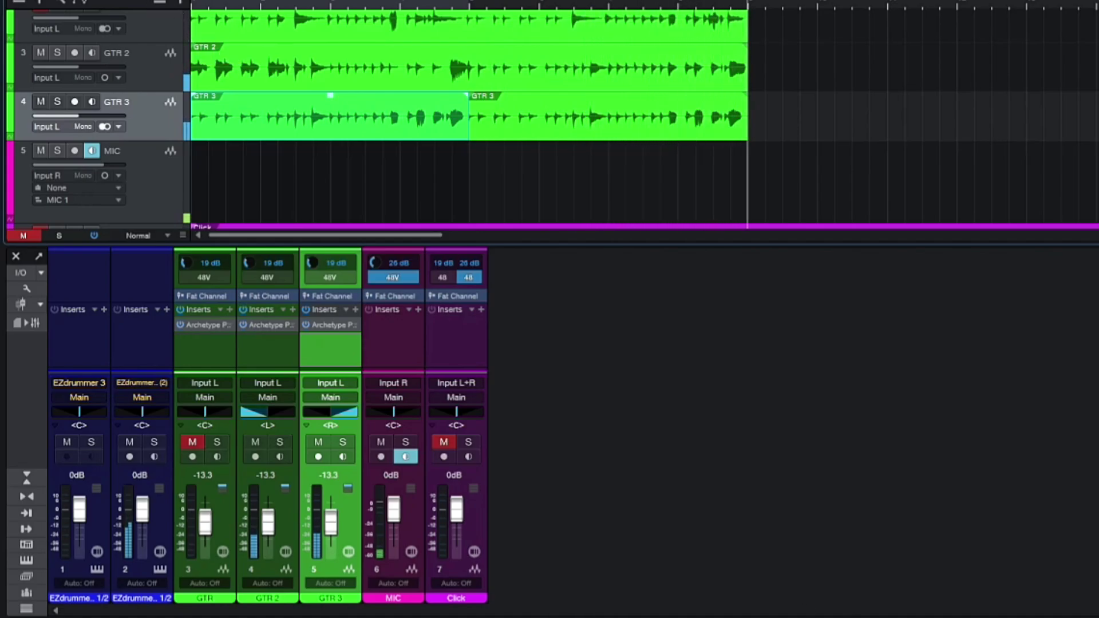
{"action": "left_click", "coordinate": [275, 189]}
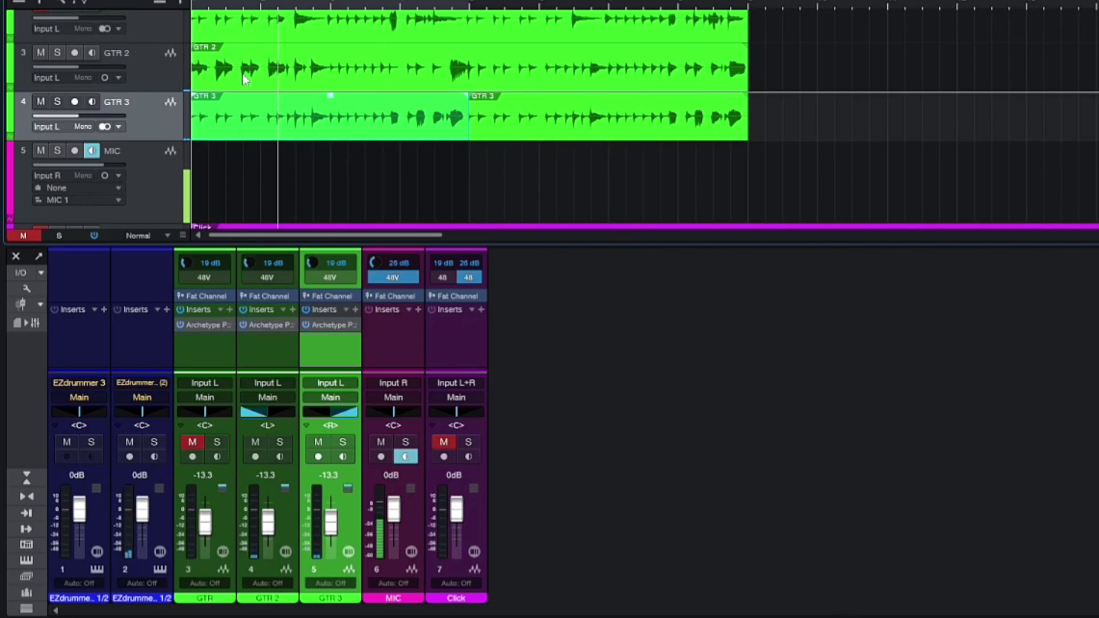
Select the GTR 2 and GTR 3 channels together and colour both yellow
{"action": "left_click", "coordinate": [282, 506]}
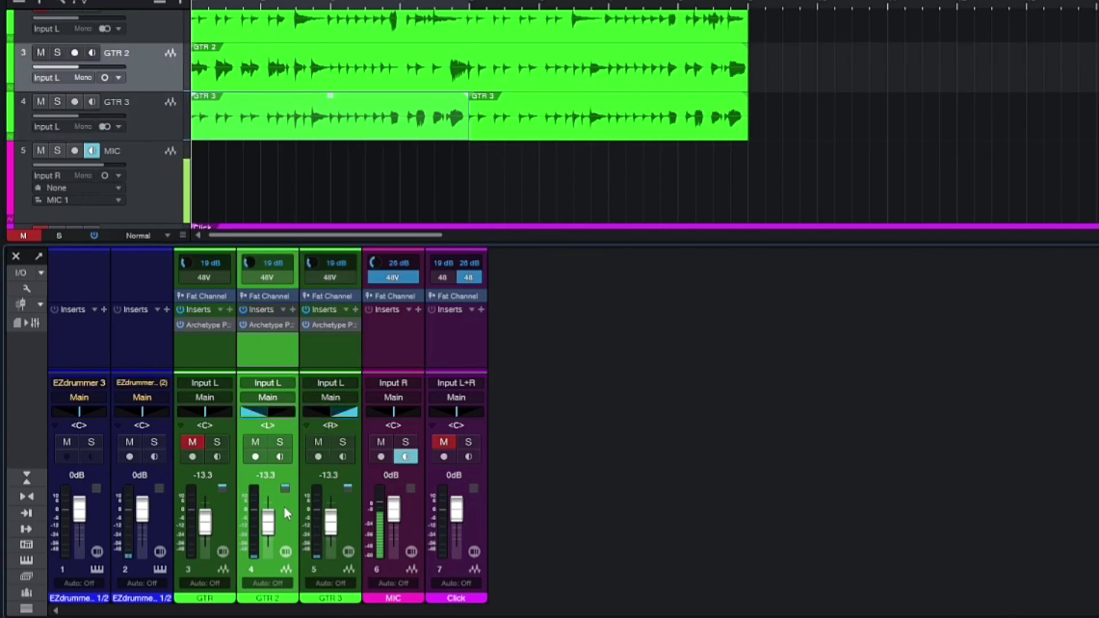
{"action": "left_click", "coordinate": [353, 504]}
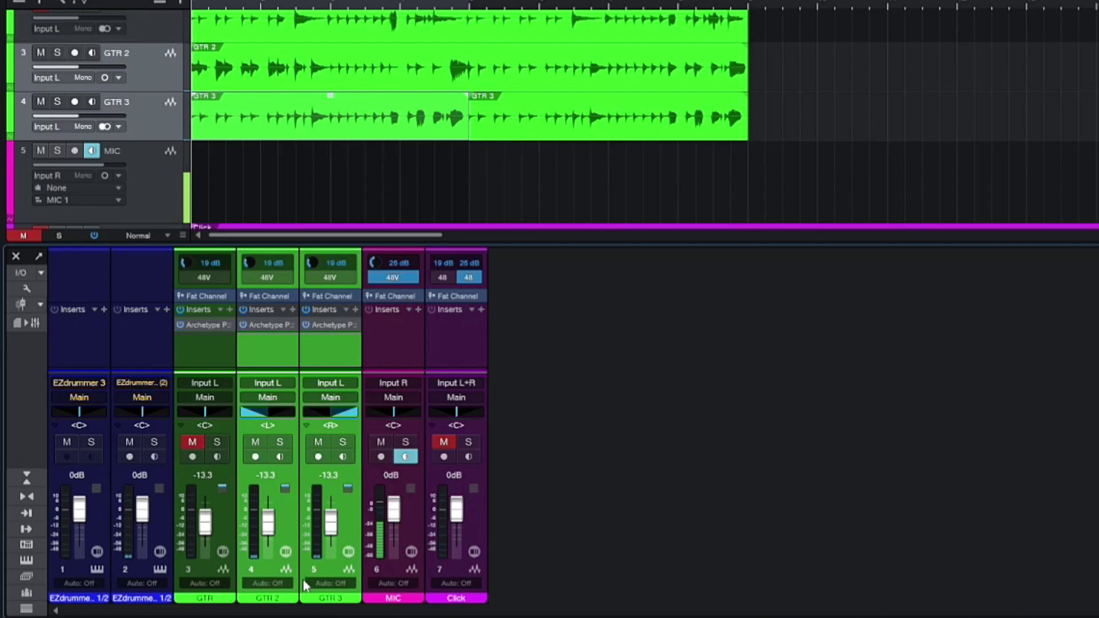
{"action": "left_click", "coordinate": [250, 599]}
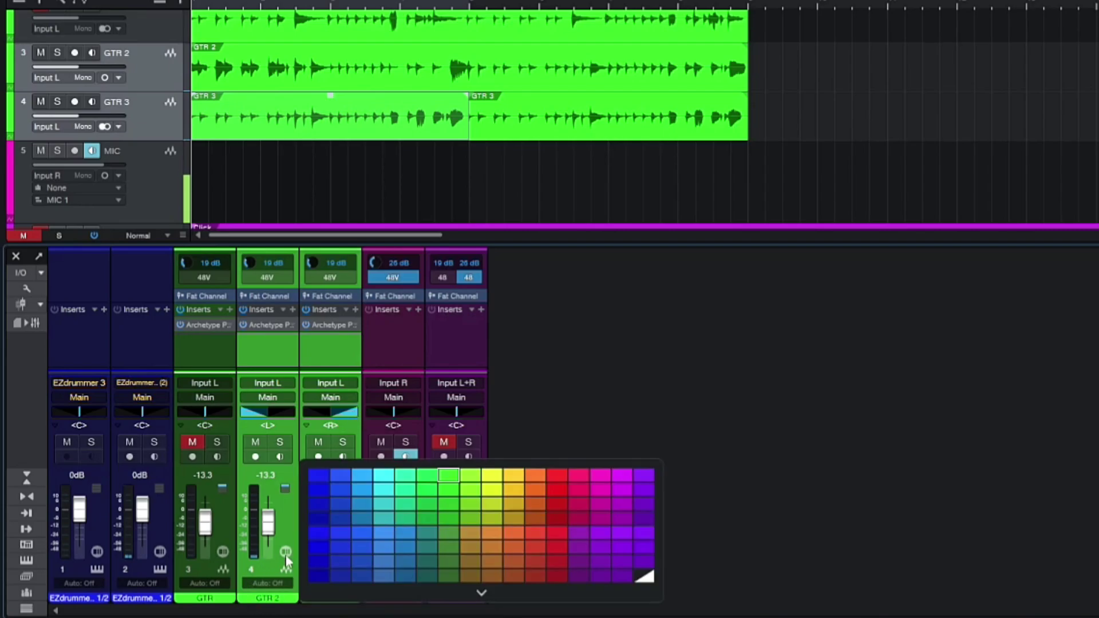
{"action": "left_click", "coordinate": [490, 481]}
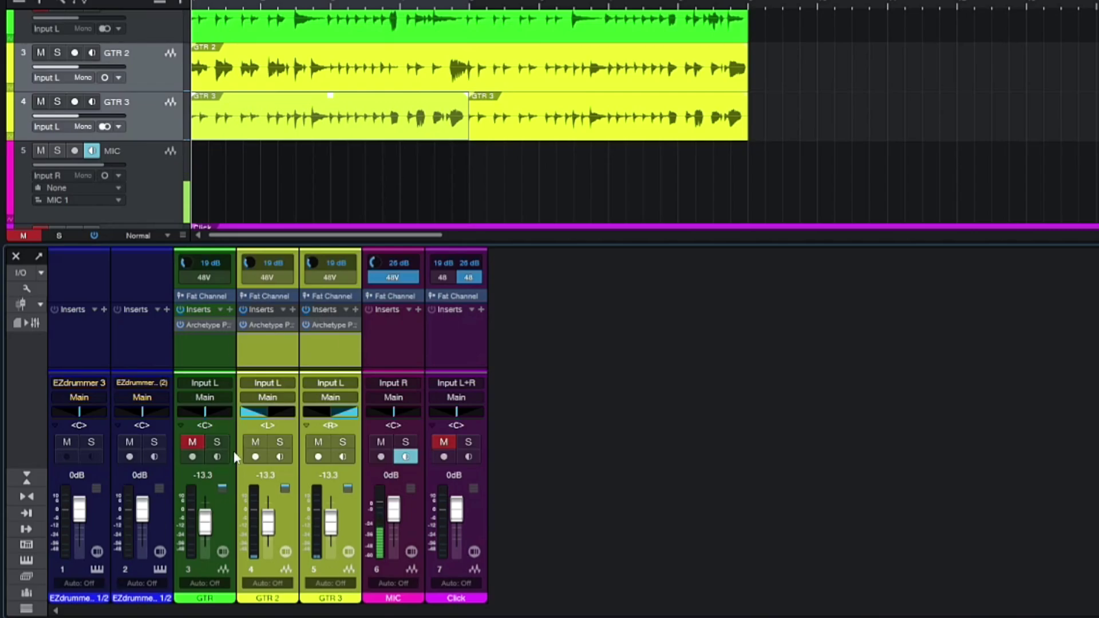
Rename the GTR 2 channel as L GTR and the GTR 3 channel as R GTR
{"action": "double_click", "coordinate": [267, 598]}
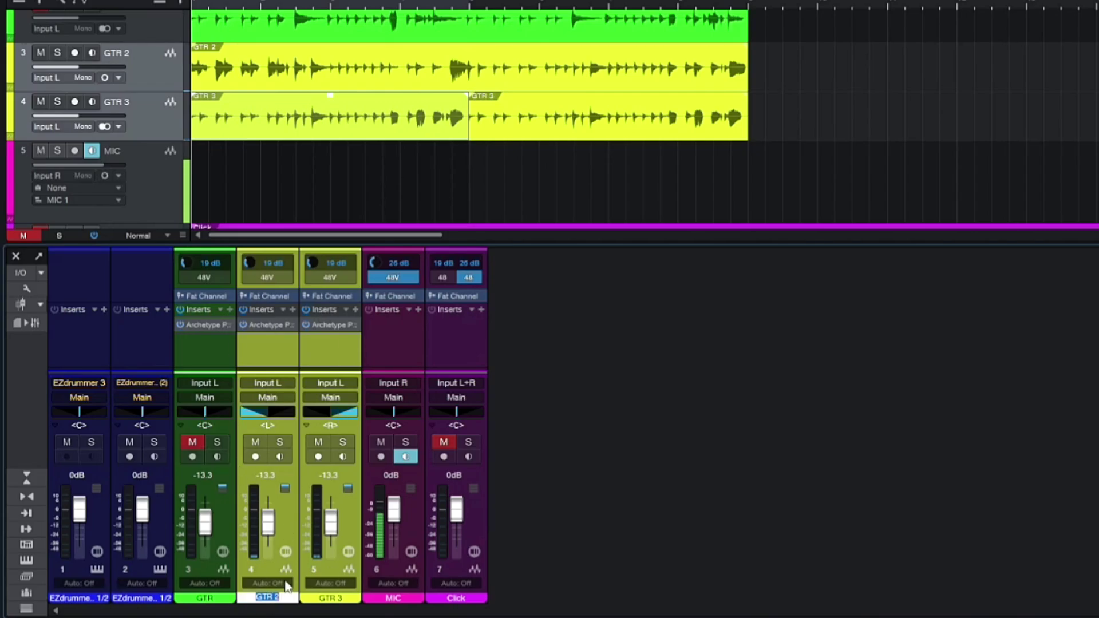
{"action": "key", "text": "BackSpace"}
{"action": "key", "text": "Return"}
{"action": "double_click", "coordinate": [331, 598]}
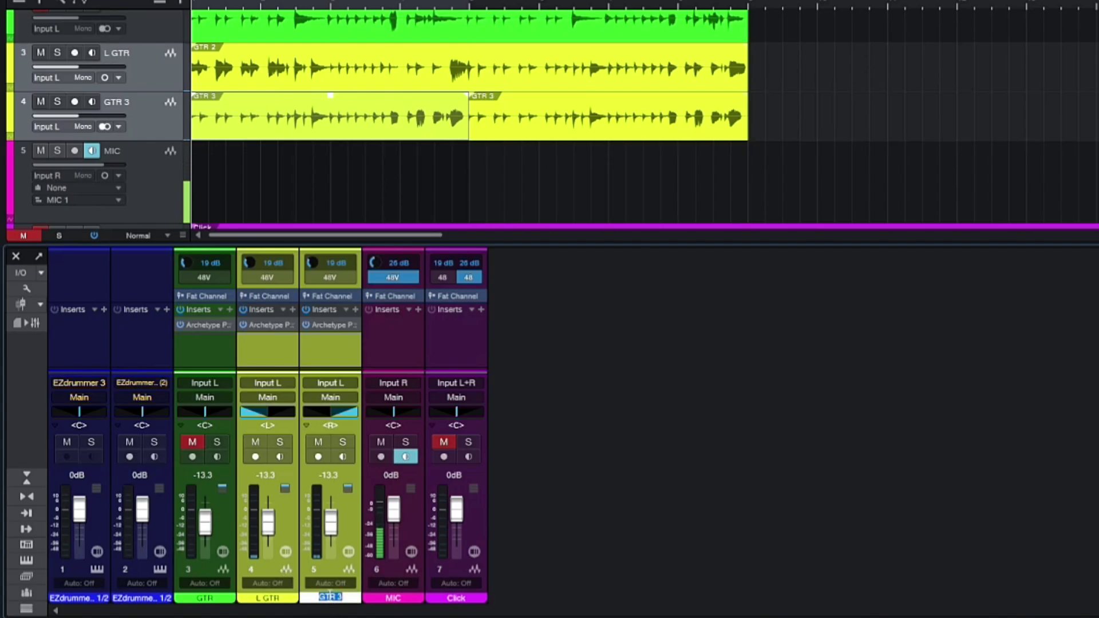
{"action": "key", "text": "BackSpace"}
{"action": "type", "text": "R GTR"}
{"action": "key", "text": "Return"}
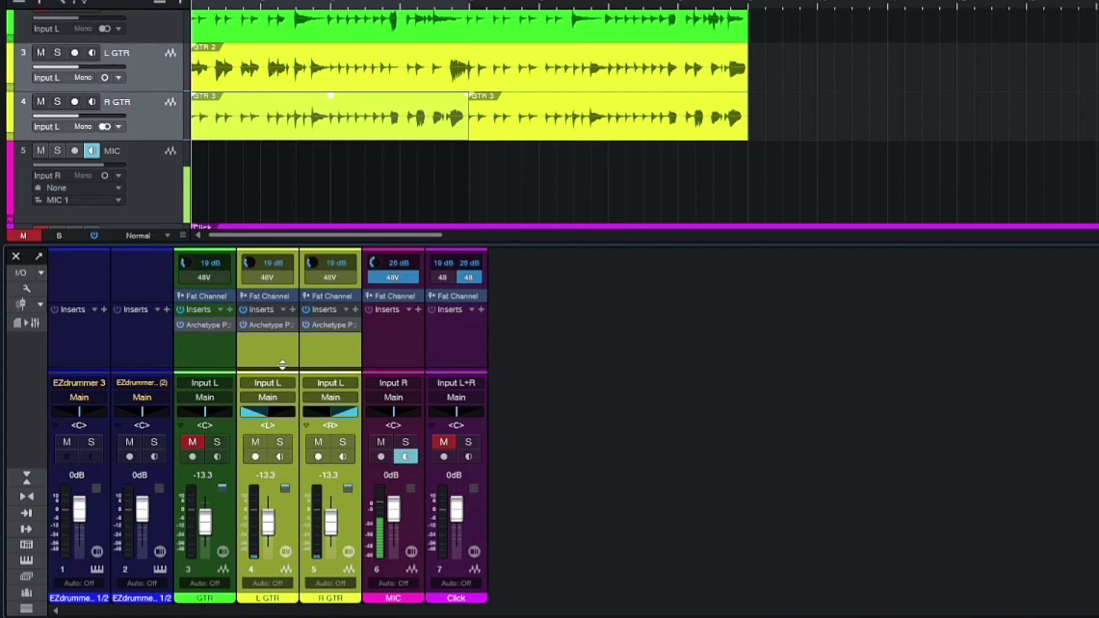
Mute L GTR and R GTR, unmute GTR, and listen to the single centred guitar with the drums
{"action": "left_click", "coordinate": [256, 442]}
{"action": "left_click", "coordinate": [317, 441]}
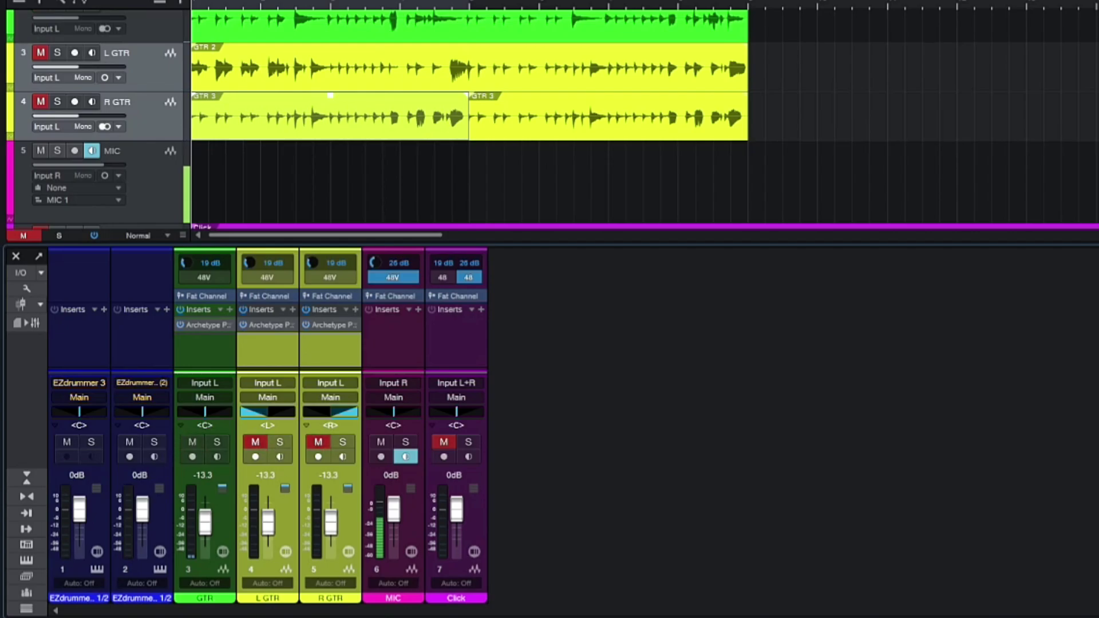
{"action": "scroll", "coordinate": [484, 229], "scroll_direction": "up", "scroll_amount": 3}
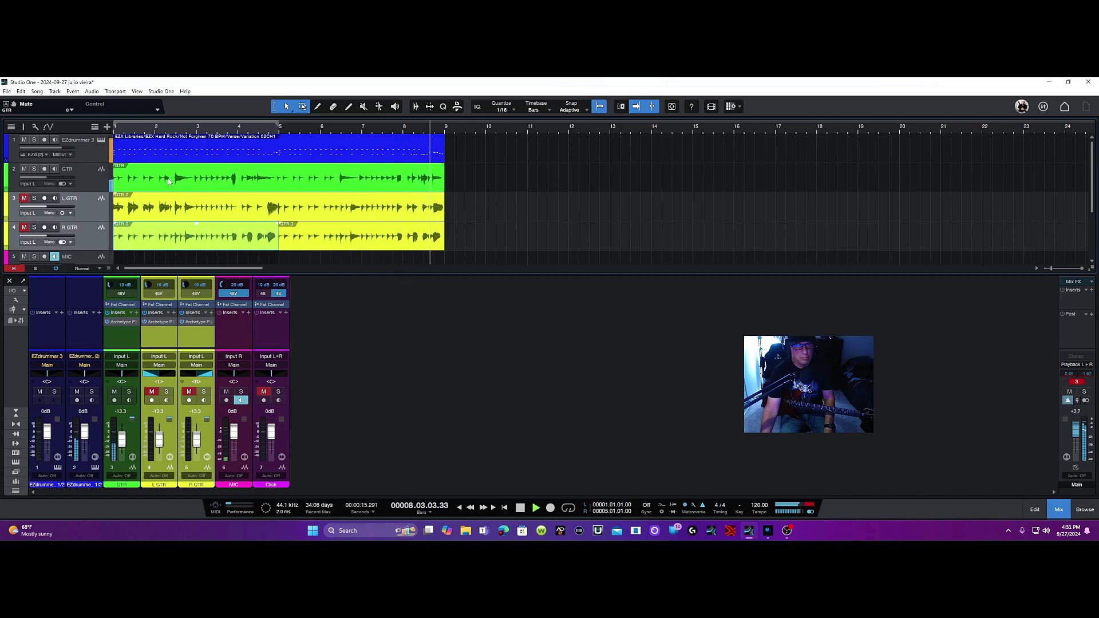
{"action": "left_click", "coordinate": [520, 508]}
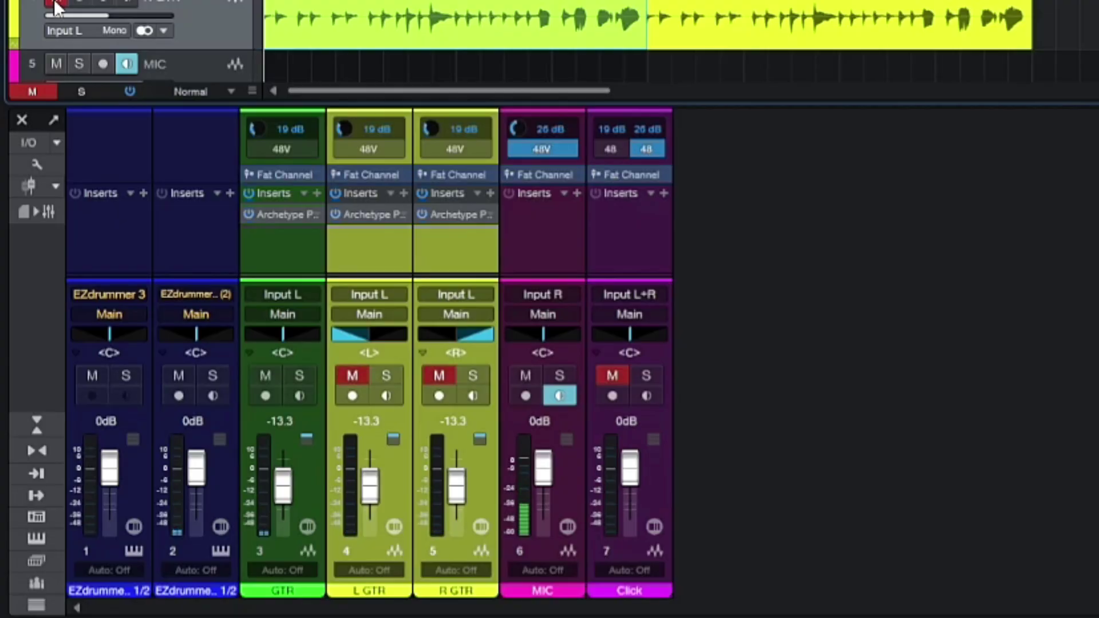
Mute GTR, unmute L GTR and R GTR, and play the double-tracked guitars from the start
{"action": "left_click", "coordinate": [55, 0]}
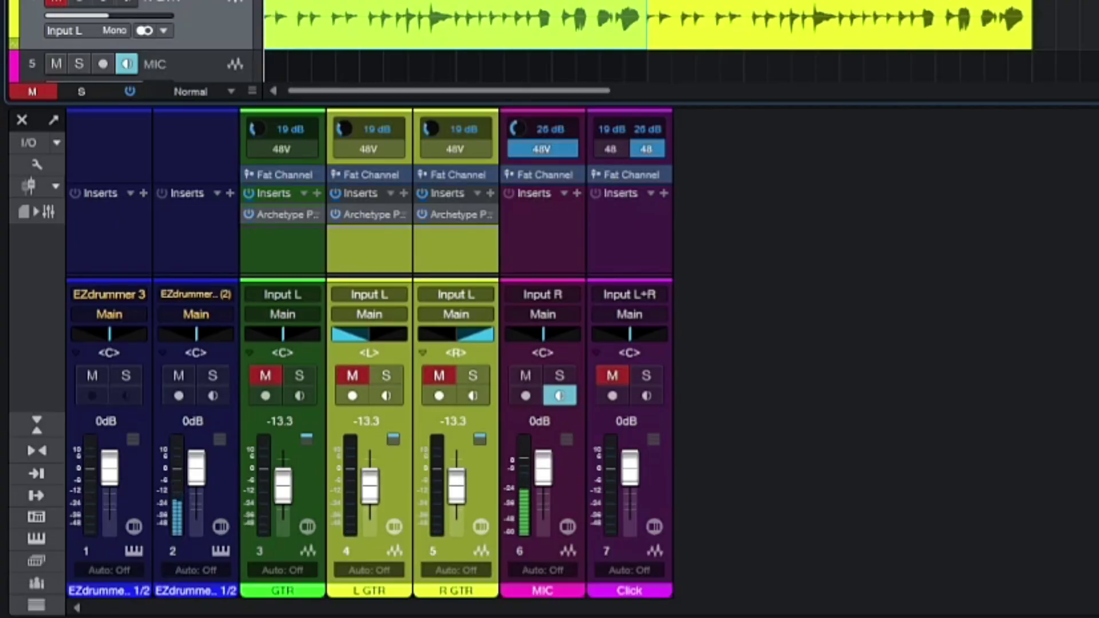
{"action": "key", "text": "shift+m"}
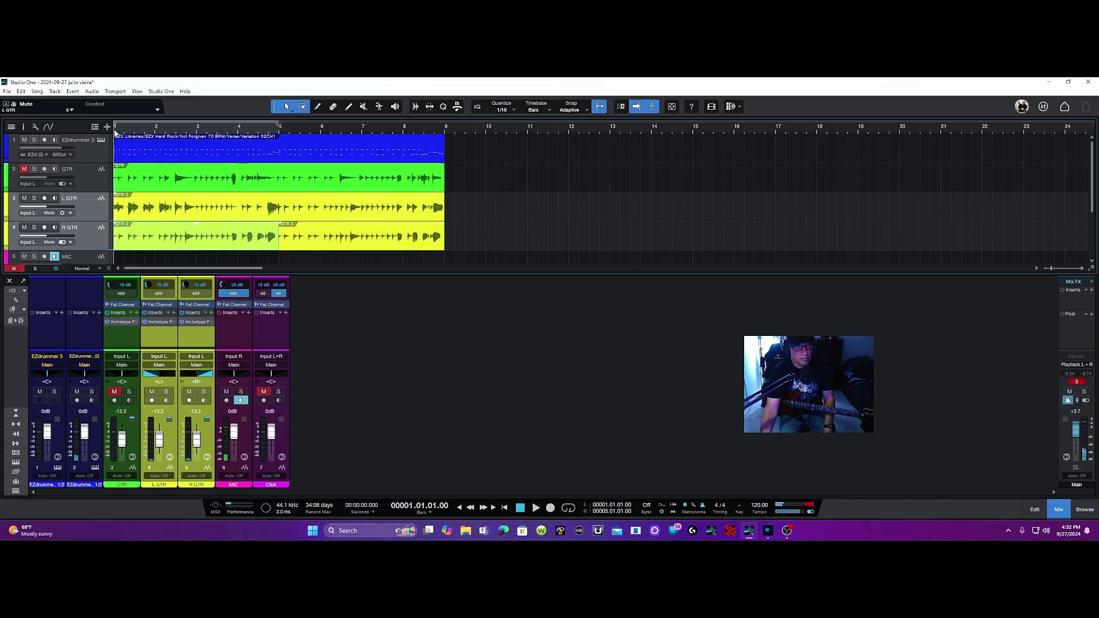
{"action": "key", "text": "space"}
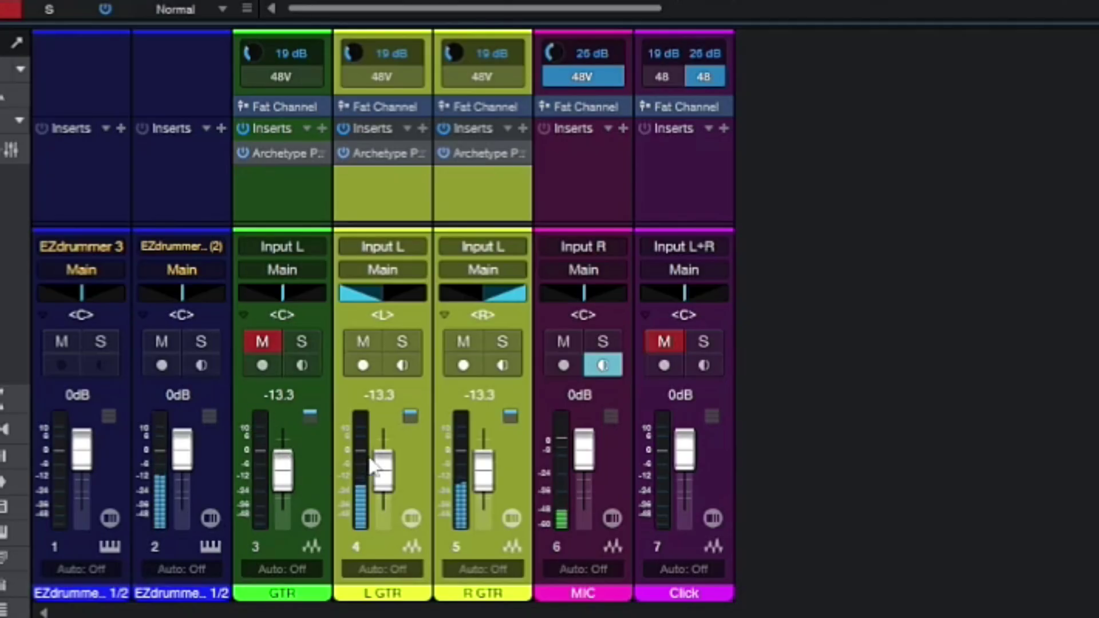
Adjust the linked L GTR and R GTR faders against the drums, settling both at -15.6 dB
{"action": "left_click_drag", "start_coordinate": [160, 439], "coordinate": [160, 437]}
{"action": "left_click_drag", "start_coordinate": [383, 465], "coordinate": [381, 462]}
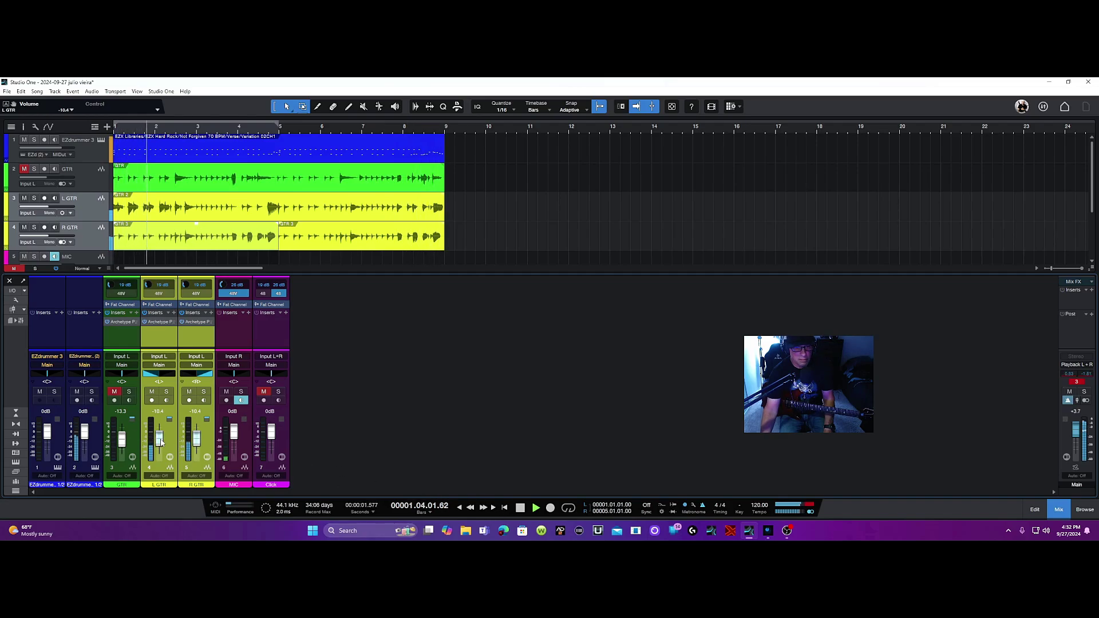
{"action": "left_click_drag", "start_coordinate": [161, 441], "coordinate": [153, 436]}
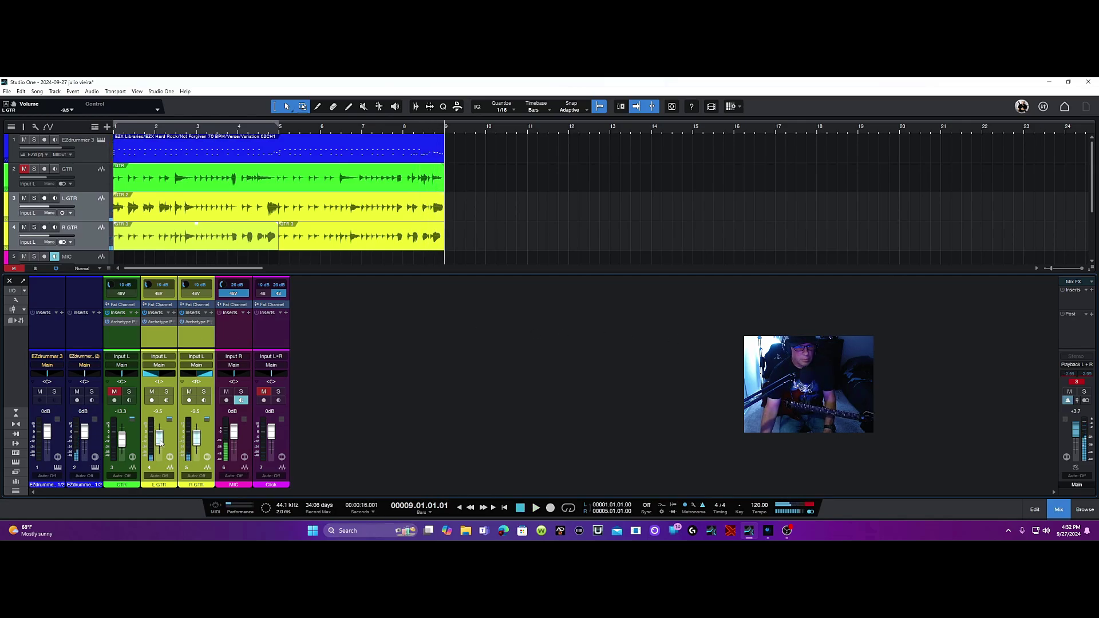
{"action": "scroll", "coordinate": [160, 444], "scroll_direction": "down", "scroll_amount": 4}
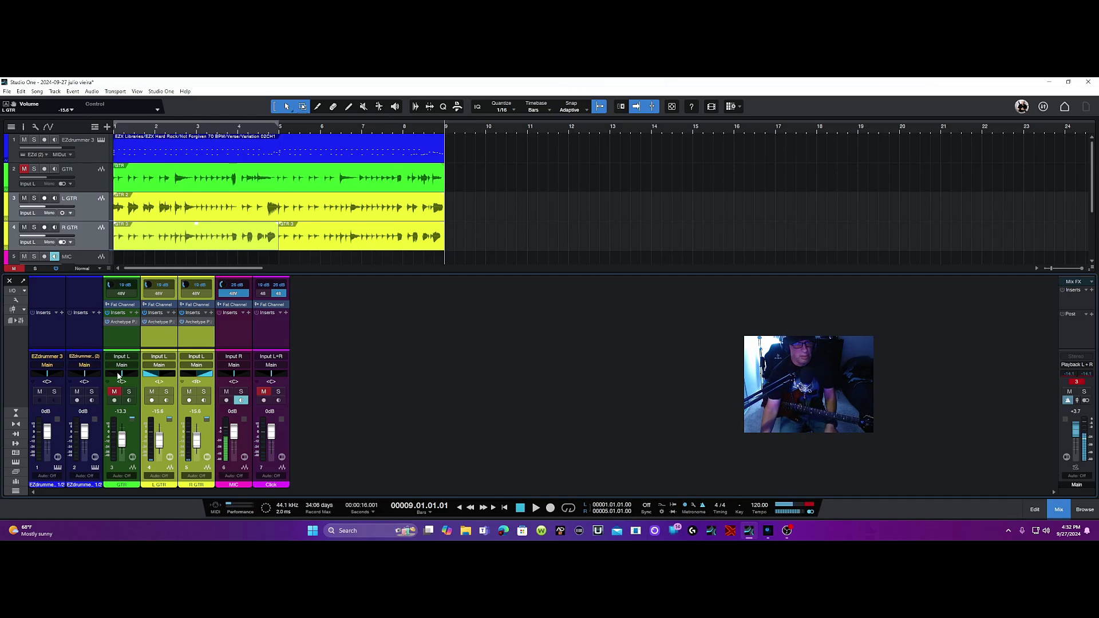
Select the GTR track, clear the Main channel's clip indicator and lower the Main fader to +2.1 dB
{"action": "left_click", "coordinate": [81, 184]}
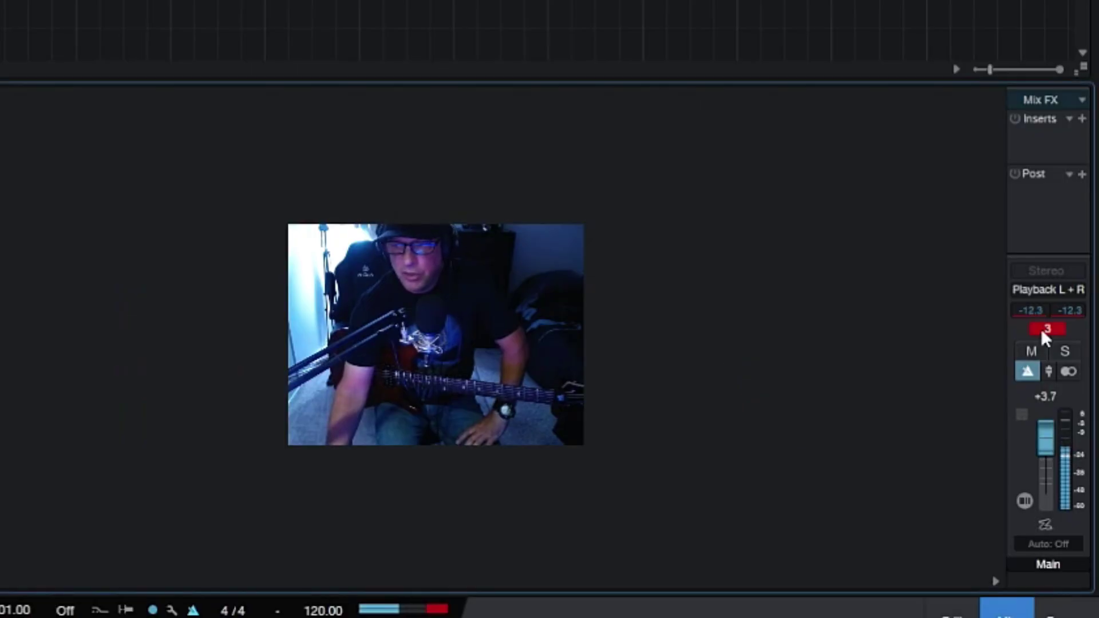
{"action": "left_click", "coordinate": [1074, 383]}
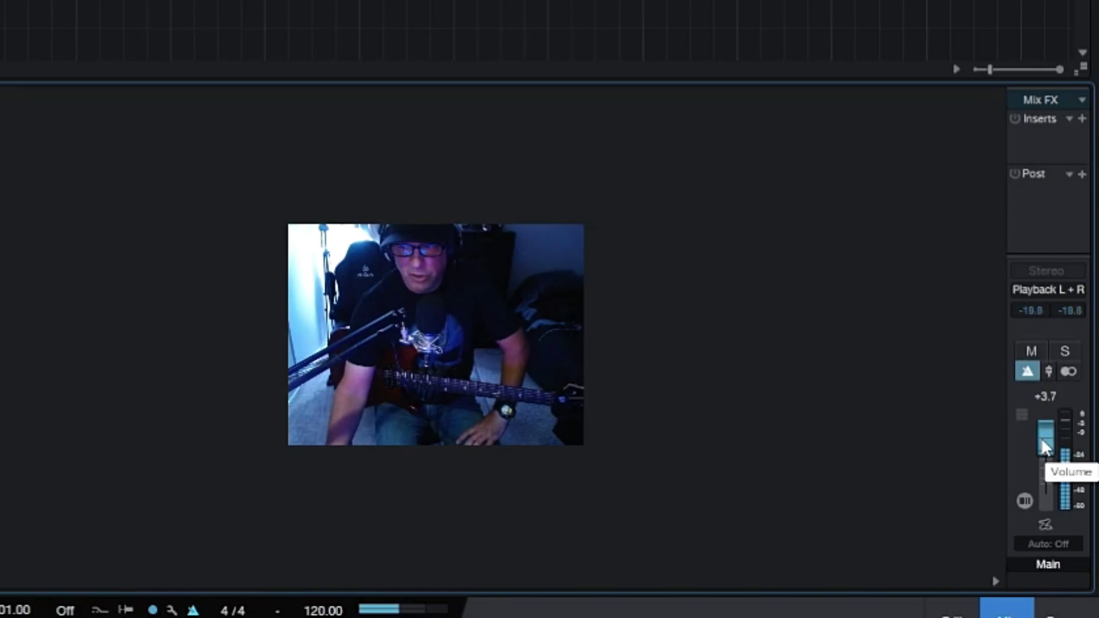
{"action": "scroll", "coordinate": [1042, 441], "scroll_direction": "down", "scroll_amount": 2}
{"action": "scroll", "coordinate": [1042, 441], "scroll_direction": "down", "scroll_amount": 2}
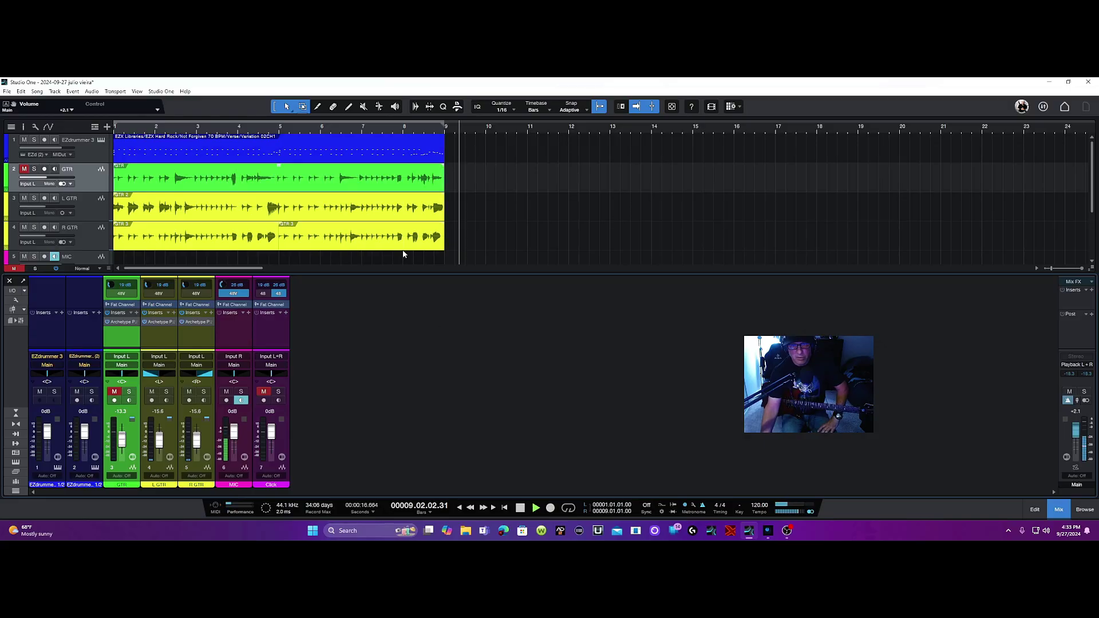
Unmute the GTR track during playback and replay the song from the start with all three guitars
{"action": "left_click", "coordinate": [504, 508]}
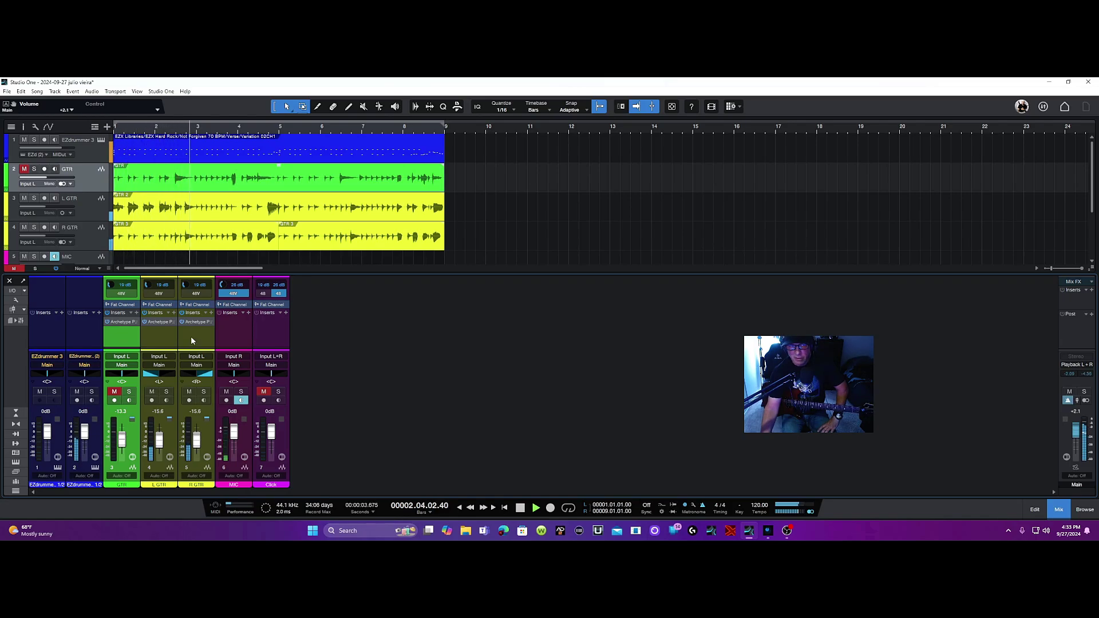
{"action": "left_click", "coordinate": [24, 169]}
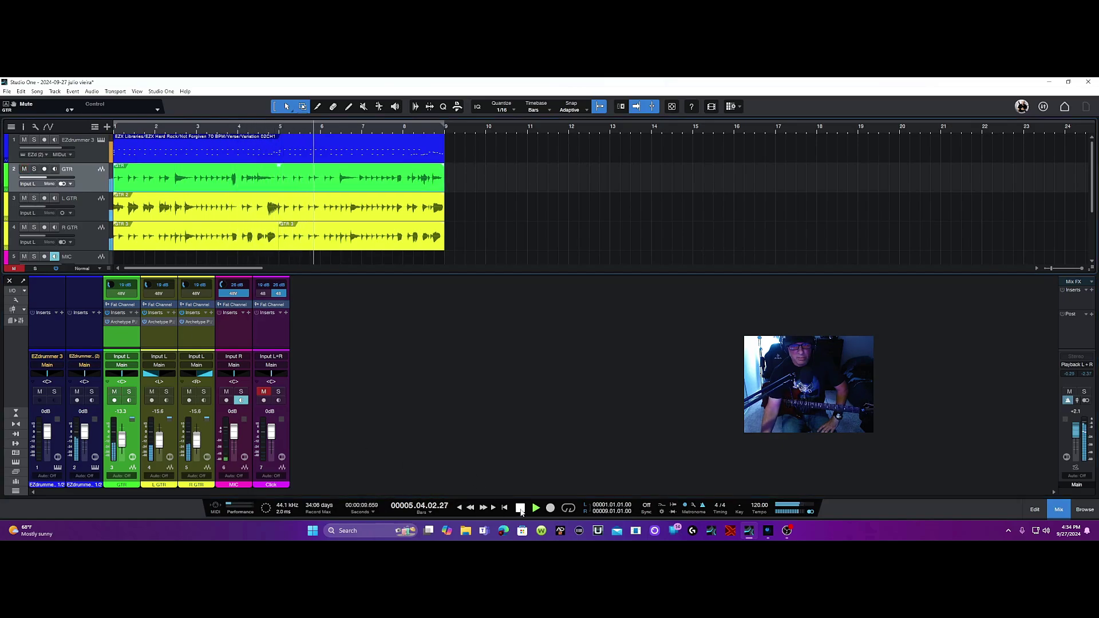
{"action": "left_click", "coordinate": [520, 508]}
{"action": "key", "text": "Home"}
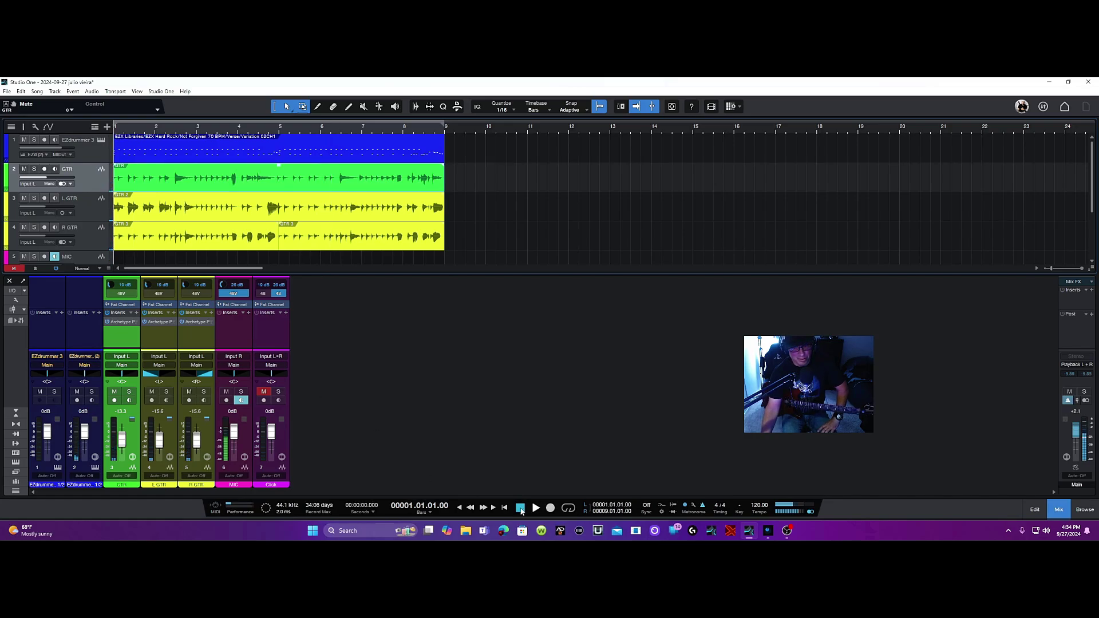
{"action": "key", "text": "space"}
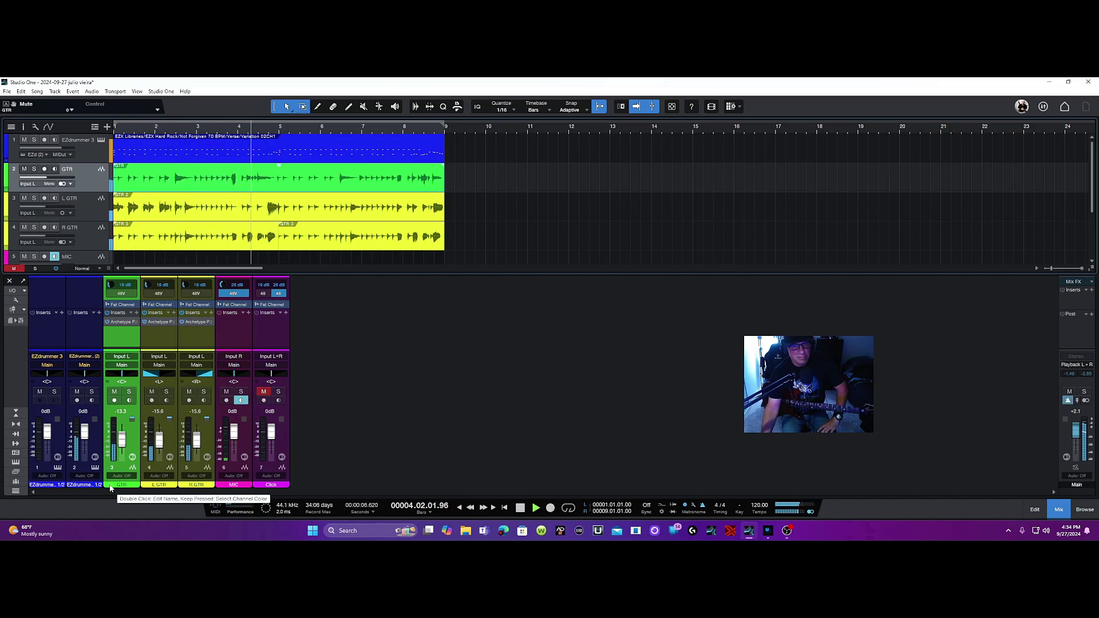
Change the GTR track's colour to red during playback, then stop the song
{"action": "left_click_drag", "start_coordinate": [110, 488], "coordinate": [290, 411]}
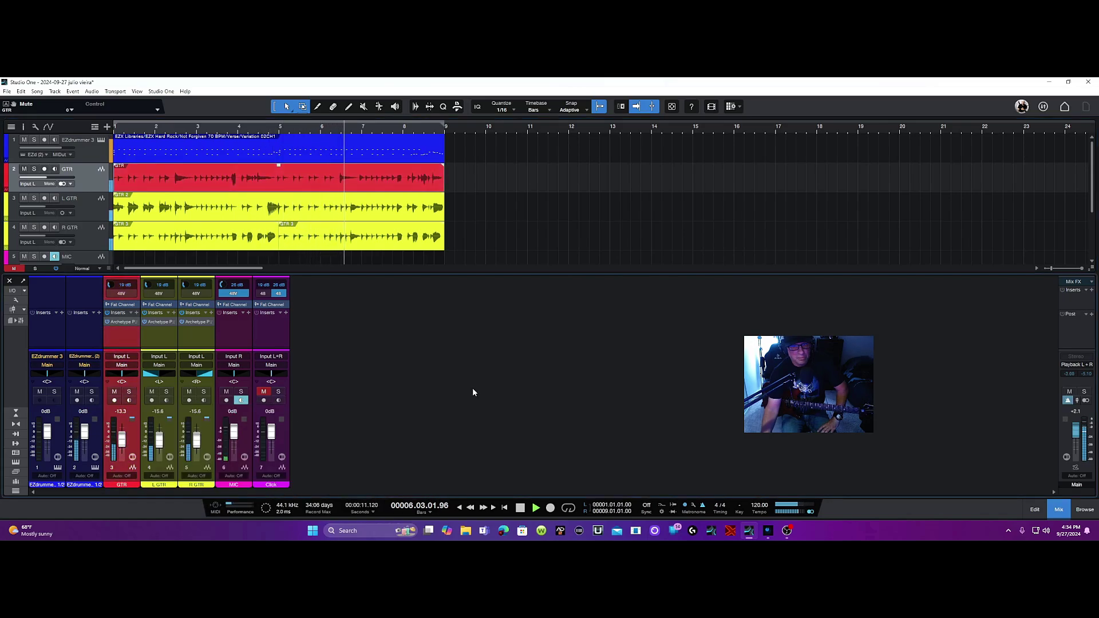
{"action": "left_click", "coordinate": [518, 507]}
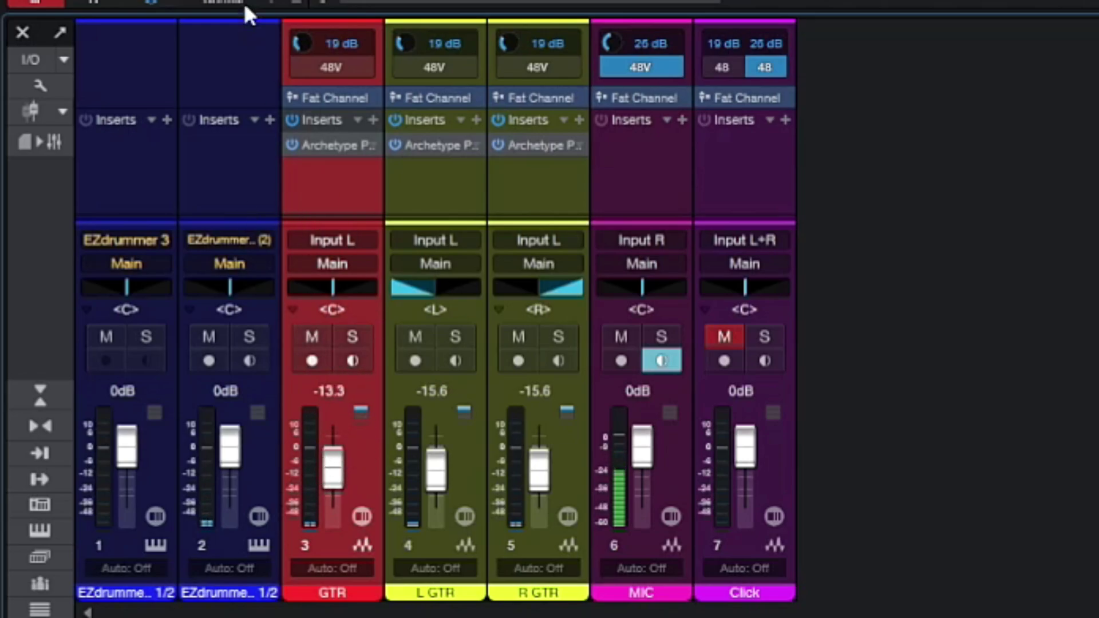
Select the R GTR track, open its Archetype Petrucci plug-in and solo both the MIC and R GTR channels
{"action": "key", "text": "Down"}
{"action": "key", "text": "Down"}
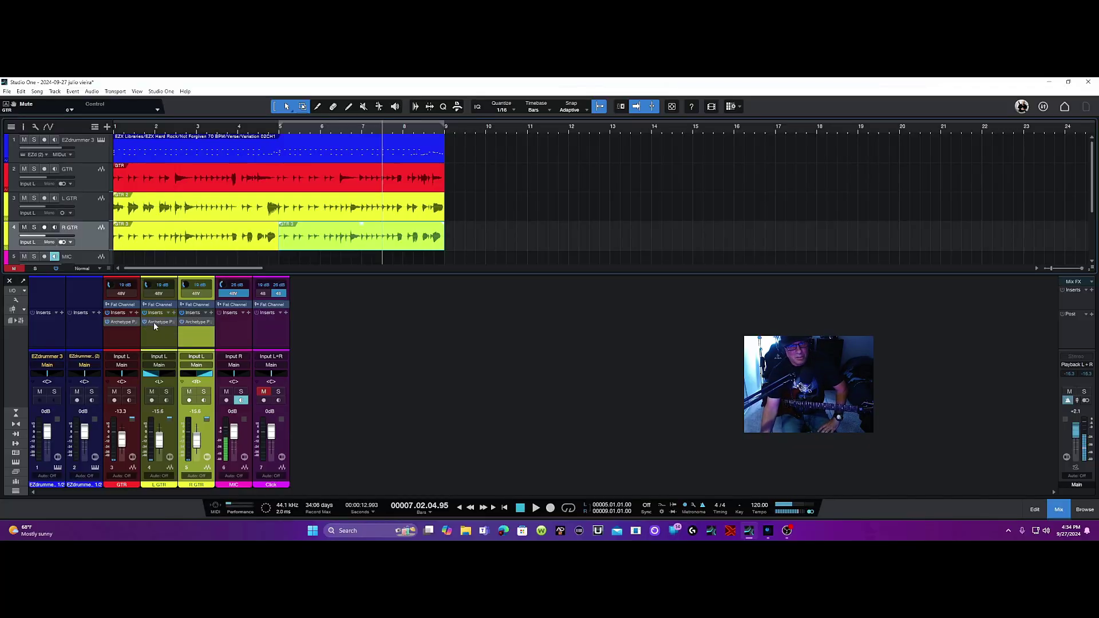
{"action": "double_click", "coordinate": [193, 322]}
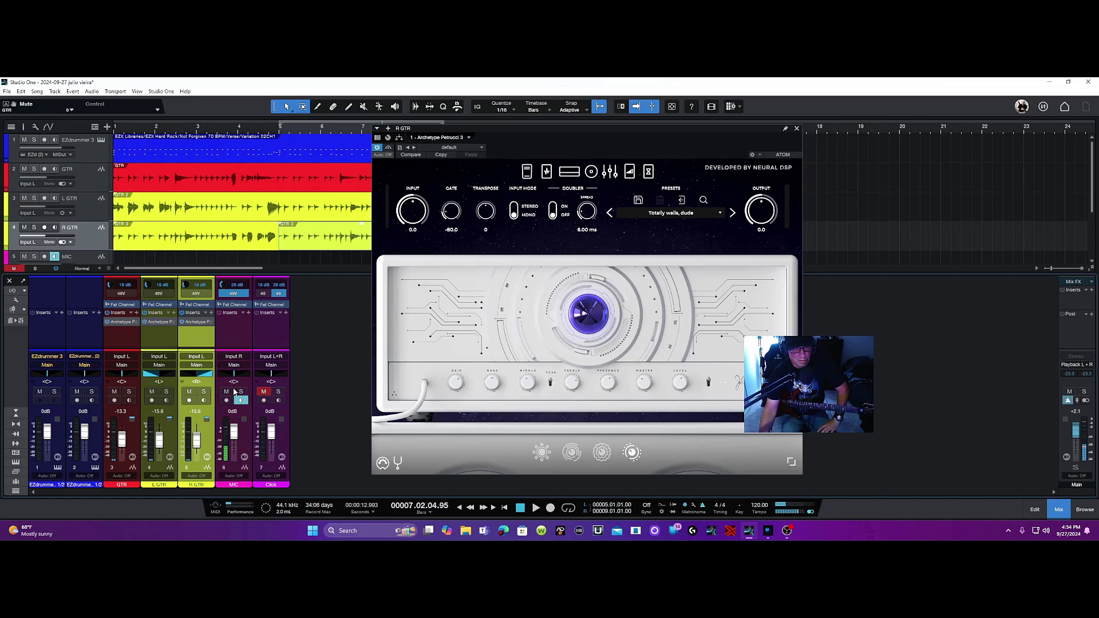
{"action": "left_click", "coordinate": [241, 392]}
{"action": "left_click", "coordinate": [205, 392]}
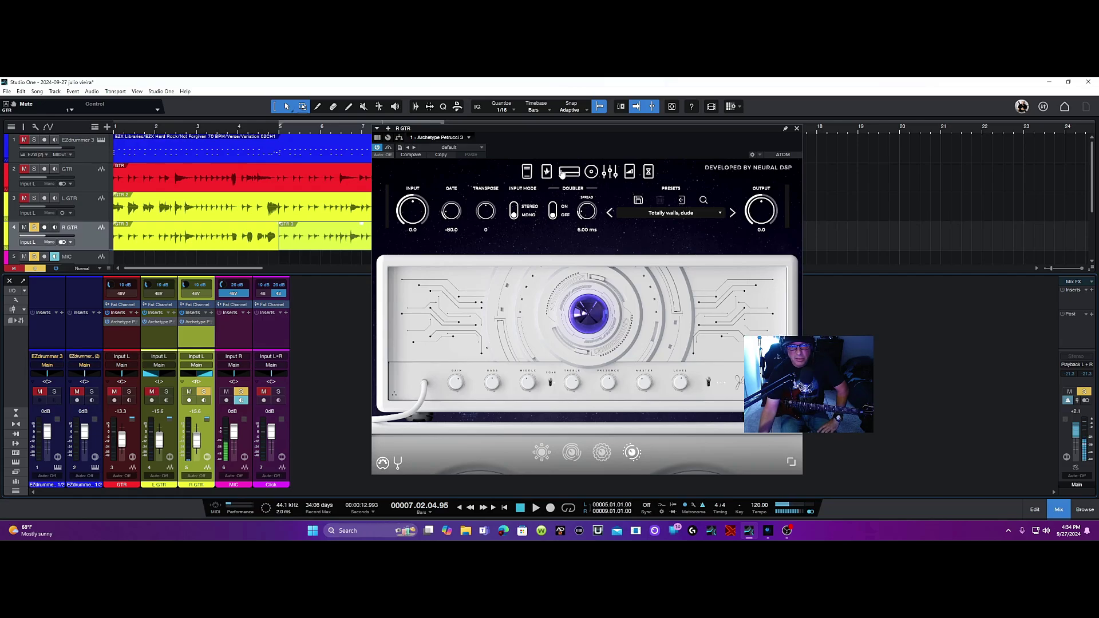
Load the user preset JOES CRUNCH 3 on R GTR's amp plug-in and play a short passage to audition it
{"action": "left_click", "coordinate": [721, 215]}
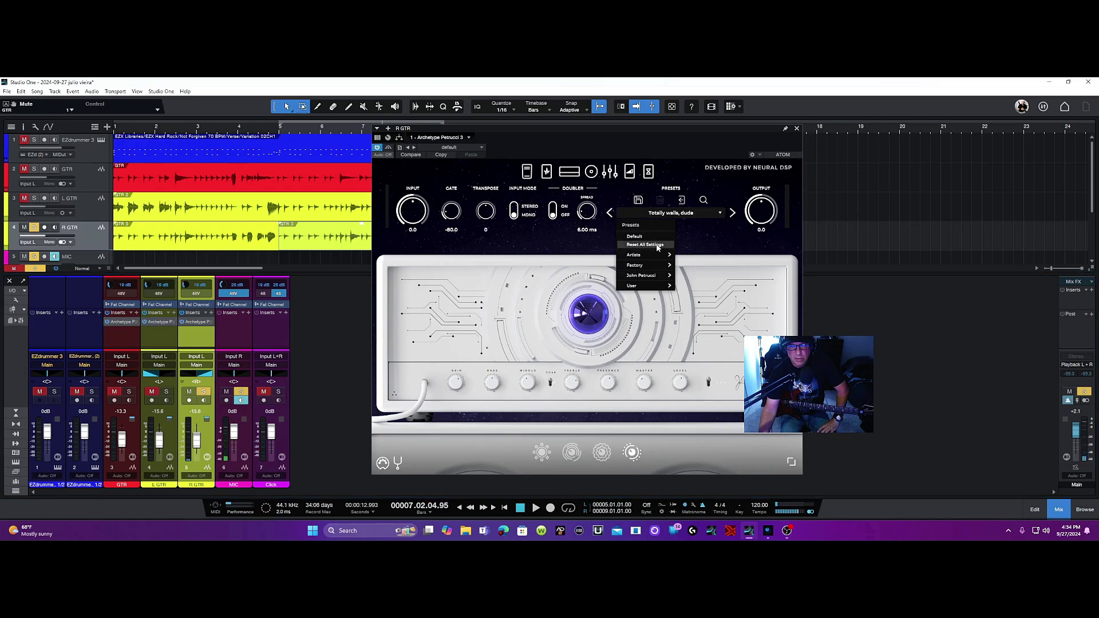
{"action": "mouse_move", "coordinate": [636, 256]}
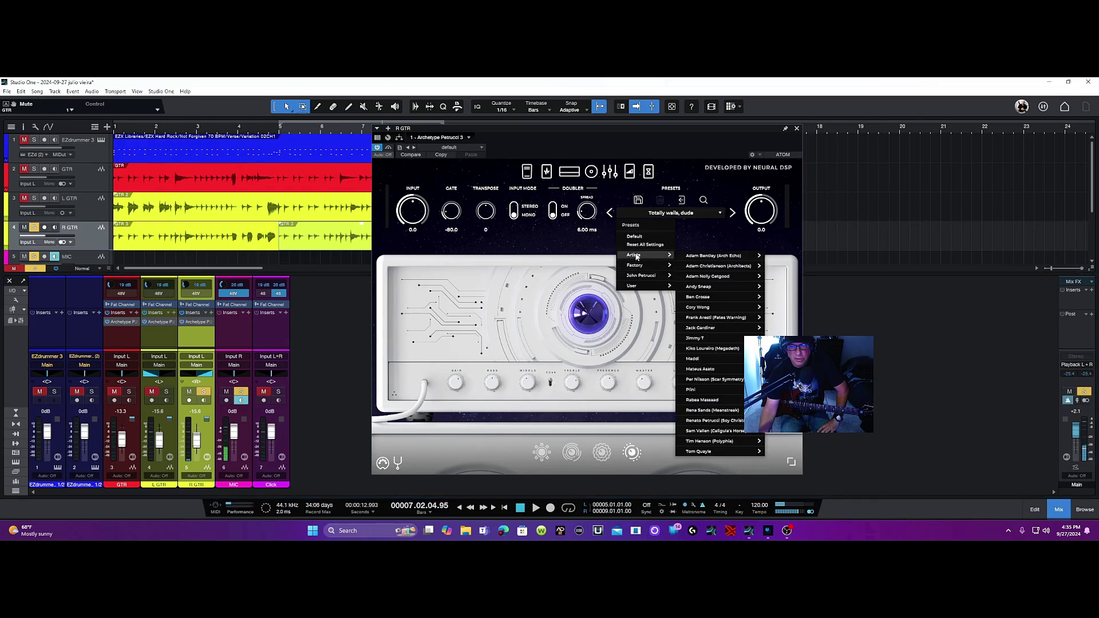
{"action": "mouse_move", "coordinate": [632, 288]}
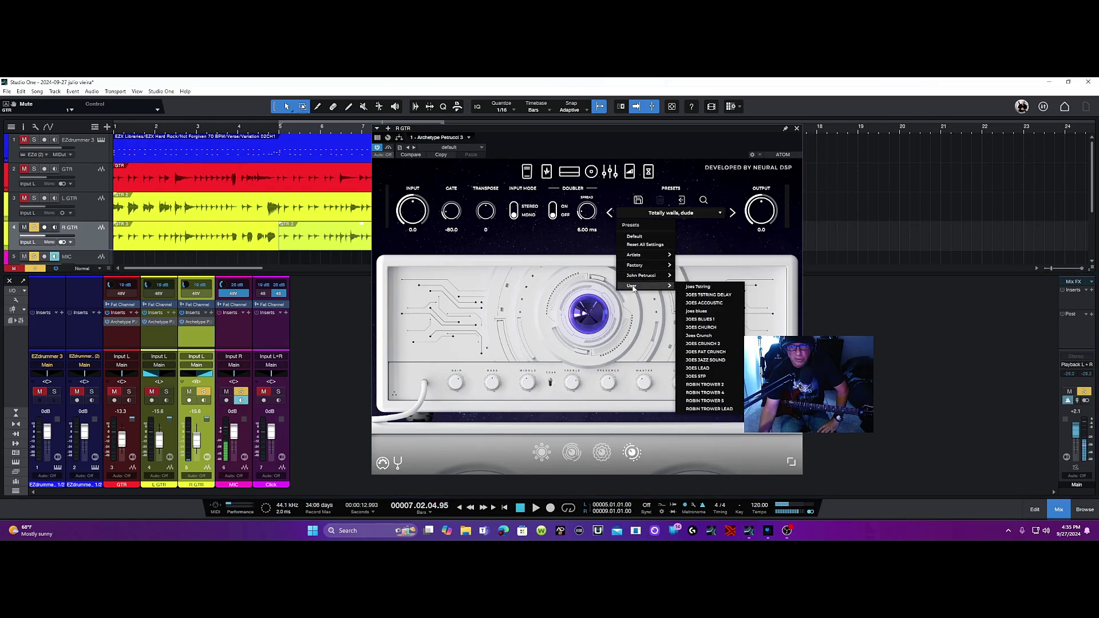
{"action": "left_click", "coordinate": [704, 351]}
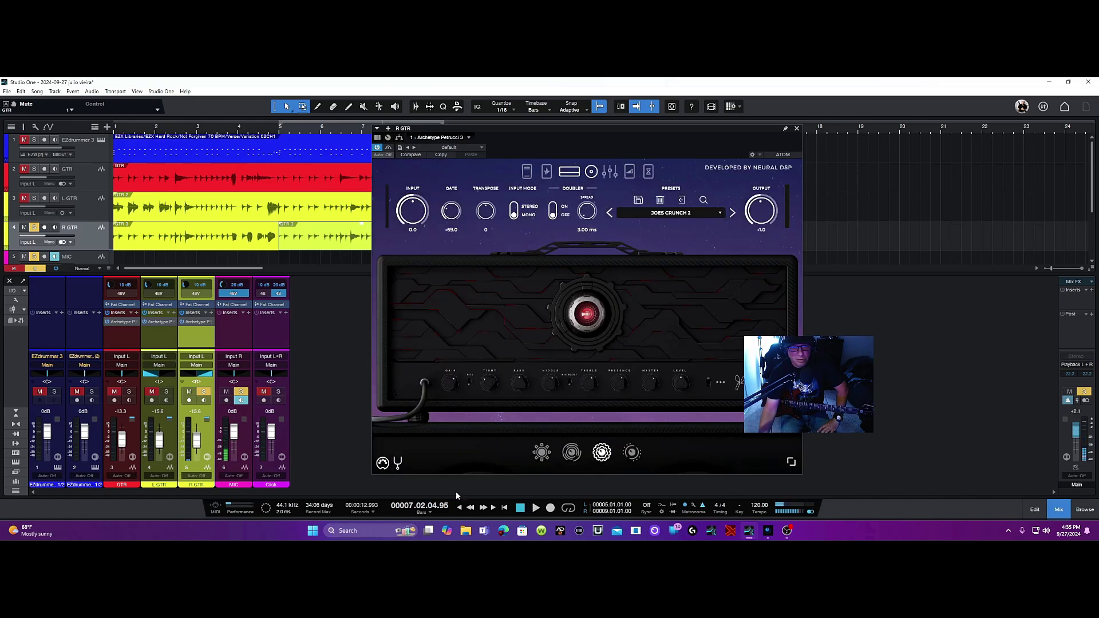
{"action": "left_click", "coordinate": [535, 508]}
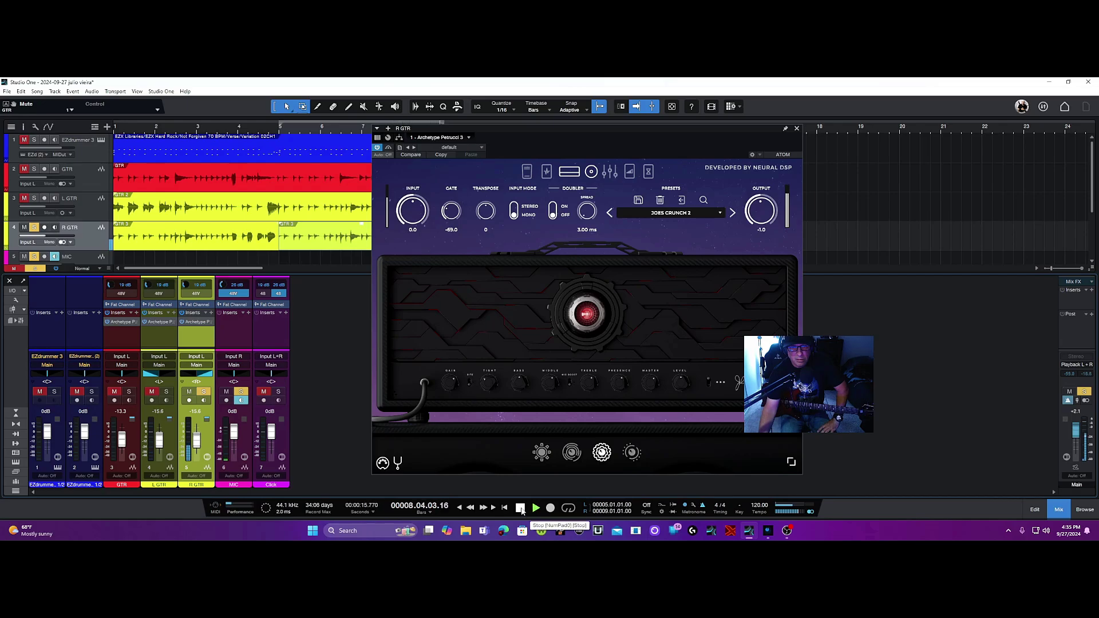
{"action": "left_click", "coordinate": [521, 509]}
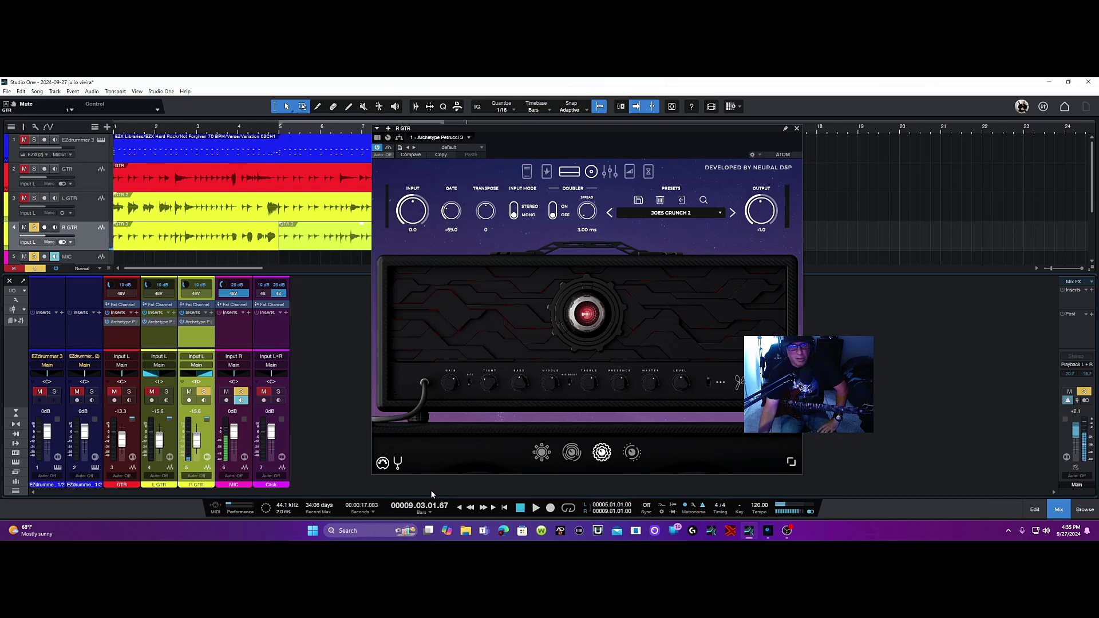
Return to the song start, raise the R GTR fader to -8.9 dB and close the amp plug-in
{"action": "left_click", "coordinate": [505, 508]}
{"action": "left_click_drag", "start_coordinate": [199, 442], "coordinate": [199, 439]}
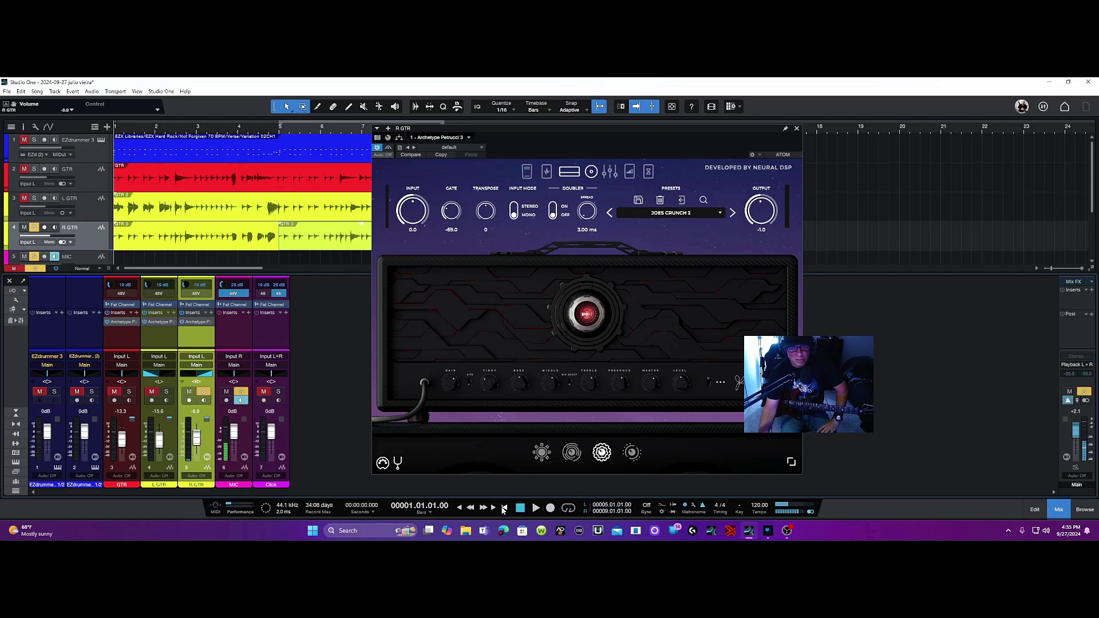
{"action": "left_click", "coordinate": [796, 128]}
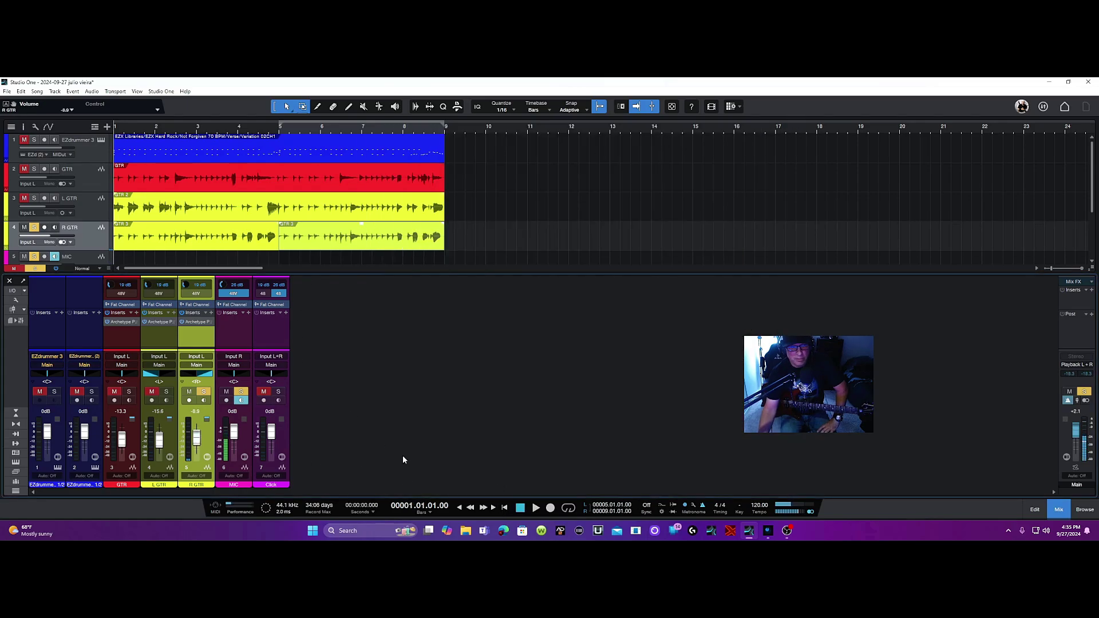
Play the song from the start and remove the solos from R GTR and MIC
{"action": "left_click", "coordinate": [536, 508]}
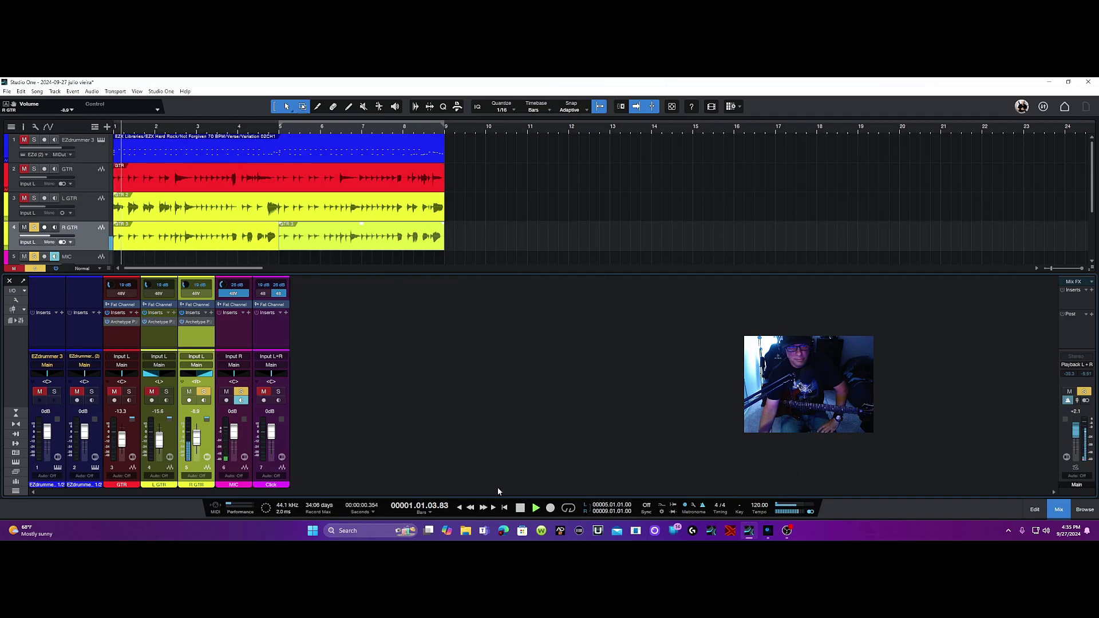
{"action": "left_click", "coordinate": [203, 392]}
{"action": "left_click", "coordinate": [189, 391]}
{"action": "left_click", "coordinate": [240, 392]}
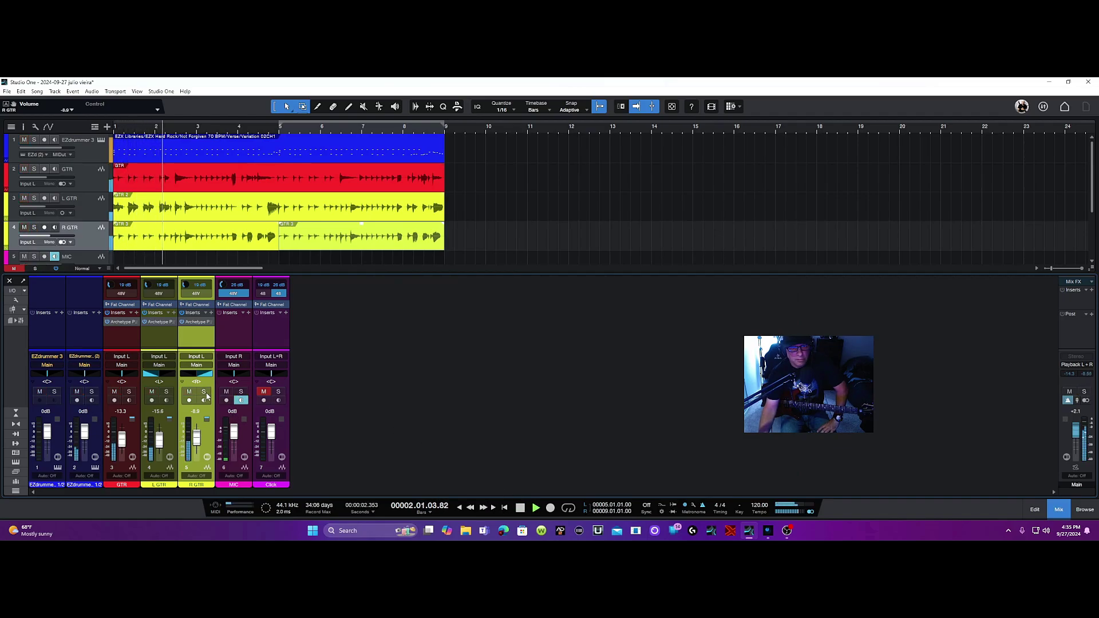
Mute GTR, solo L GTR and R GTR, and balance their faders at -9.5 dB for L GTR and -11.7 dB for R GTR
{"action": "left_click", "coordinate": [114, 391]}
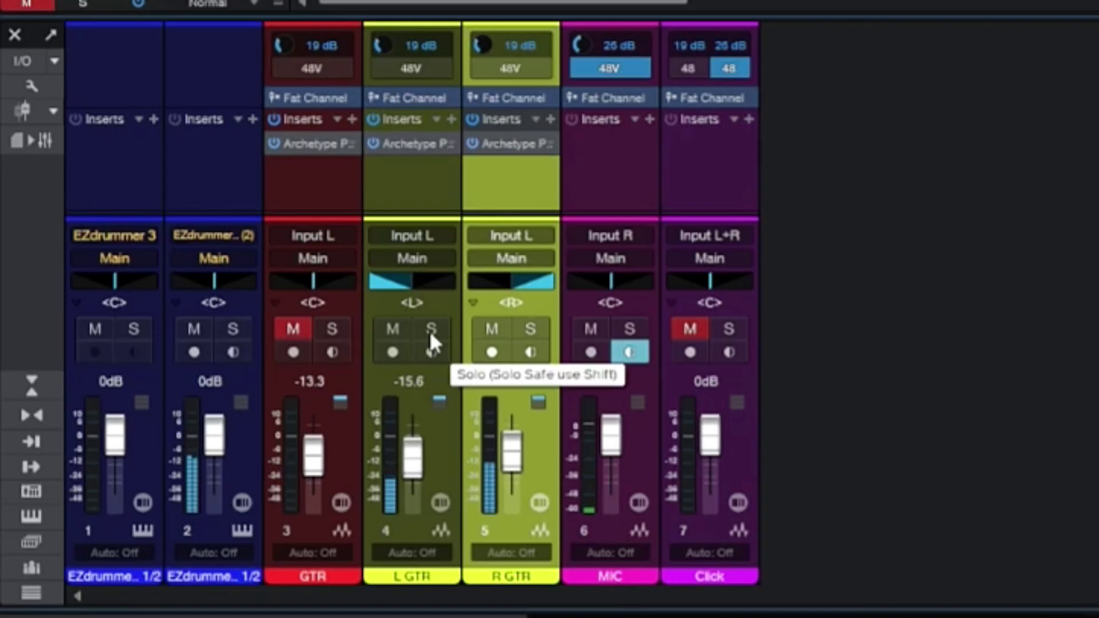
{"action": "left_click", "coordinate": [431, 329]}
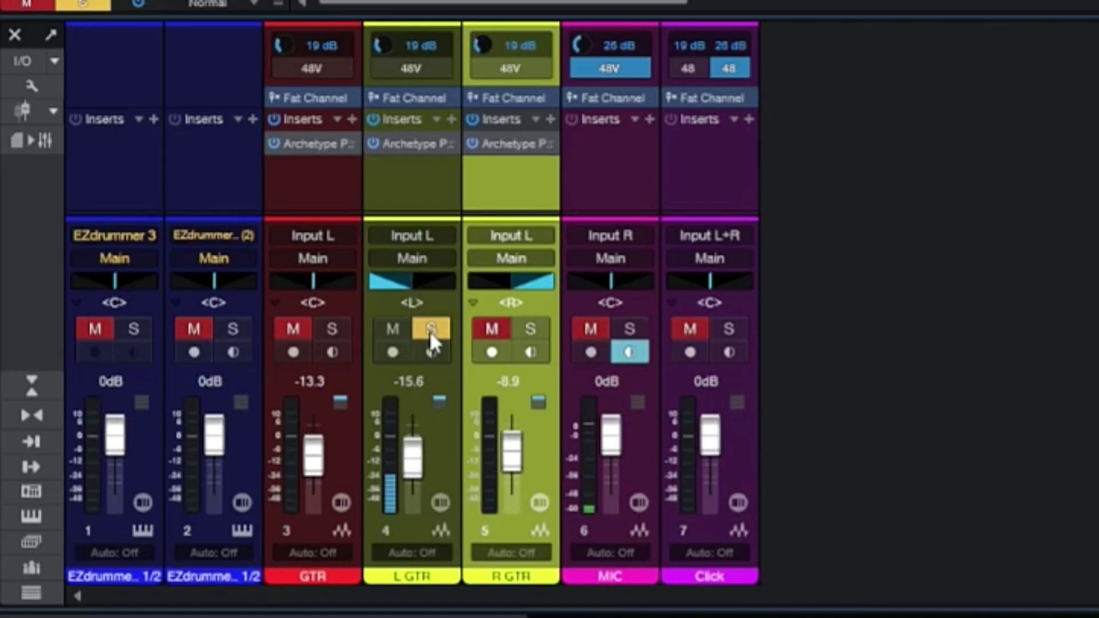
{"action": "left_click", "coordinate": [525, 334]}
{"action": "left_click_drag", "start_coordinate": [509, 444], "coordinate": [490, 467]}
{"action": "left_click_drag", "start_coordinate": [418, 469], "coordinate": [419, 461]}
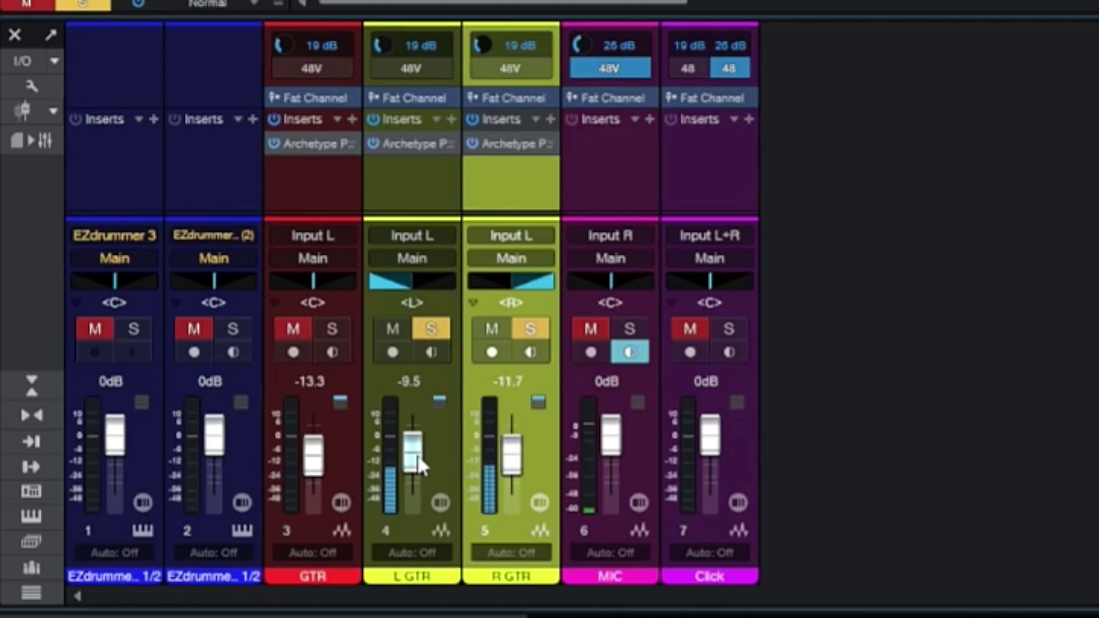
Remove the solos from L GTR and R GTR and raise the R GTR fader to -10.8 dB
{"action": "left_click", "coordinate": [433, 331]}
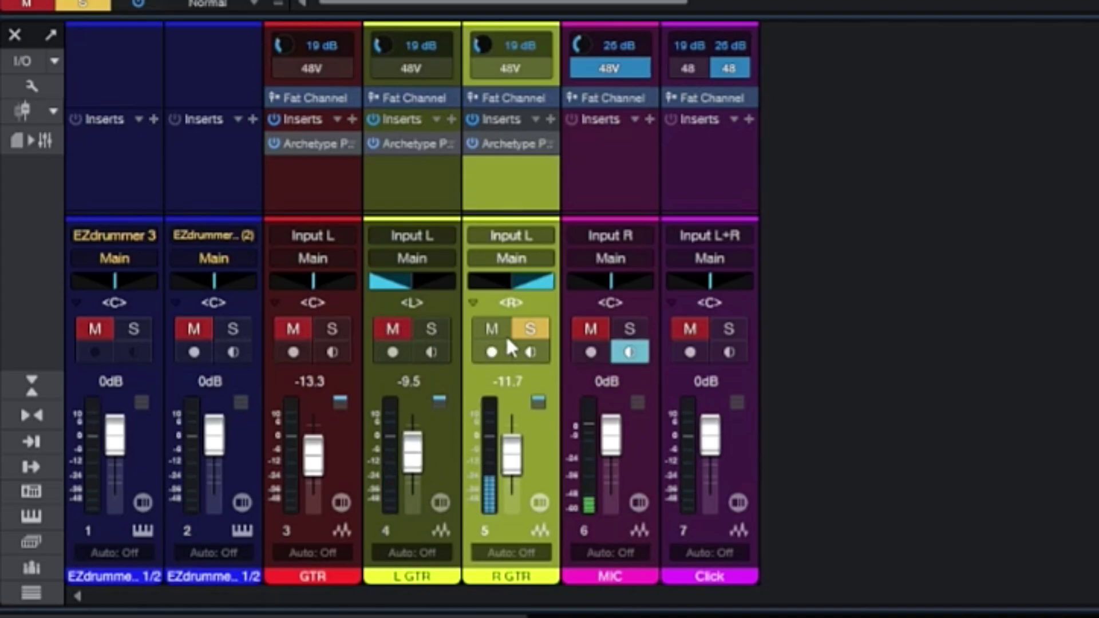
{"action": "left_click", "coordinate": [526, 330]}
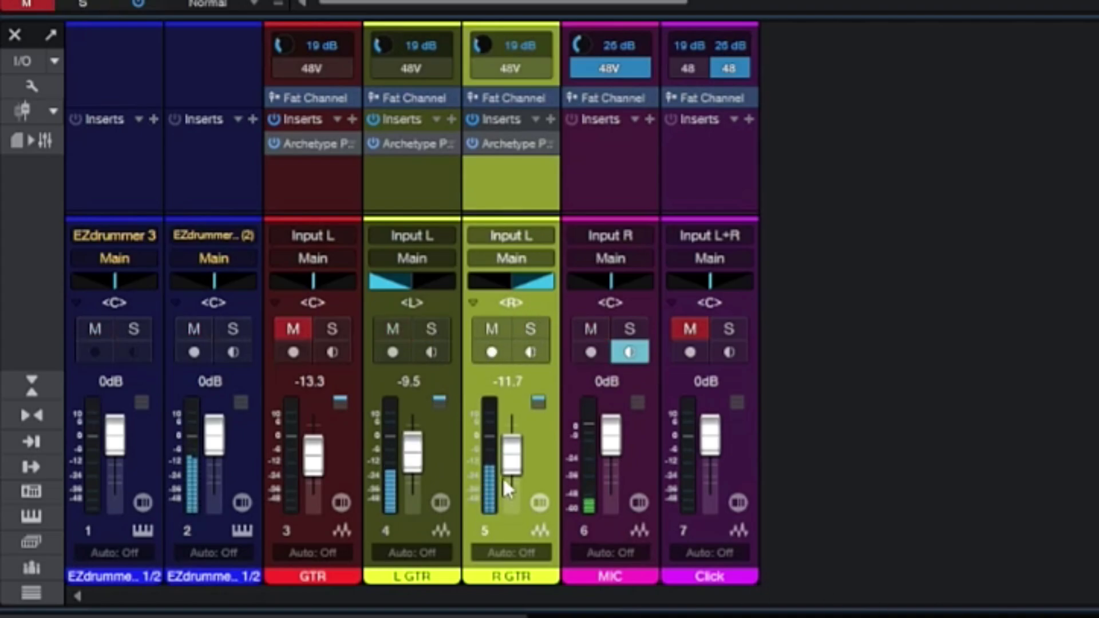
{"action": "scroll", "coordinate": [510, 466], "scroll_direction": "up", "scroll_amount": 2}
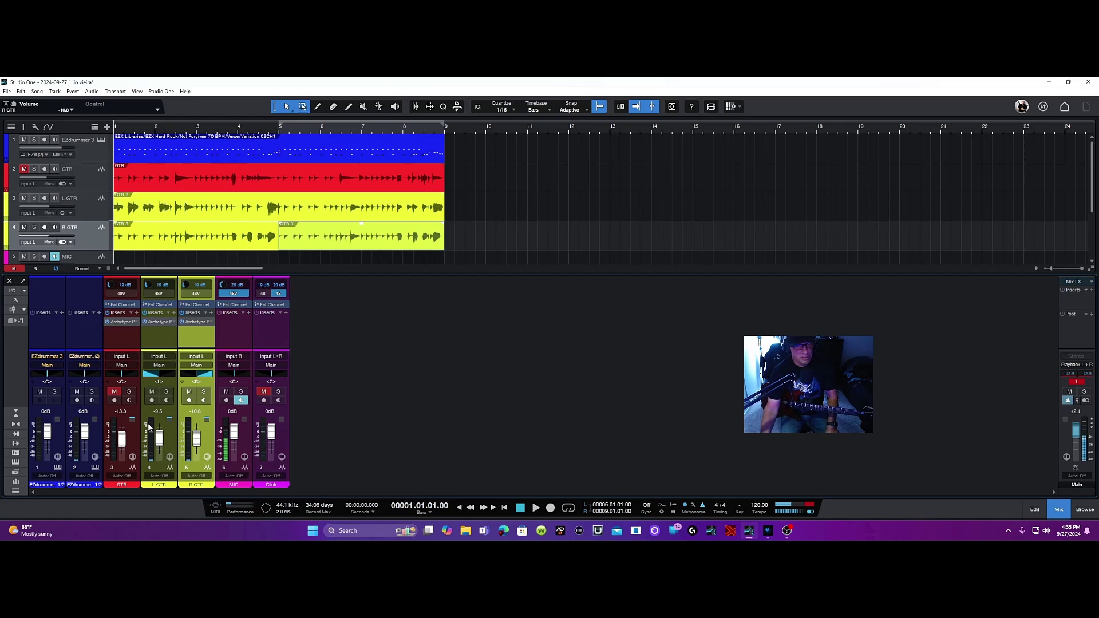
Mute the L GTR and R GTR tracks and unmute the centre GTR track
{"action": "left_click", "coordinate": [131, 444]}
{"action": "left_click", "coordinate": [151, 391]}
{"action": "left_click", "coordinate": [189, 392]}
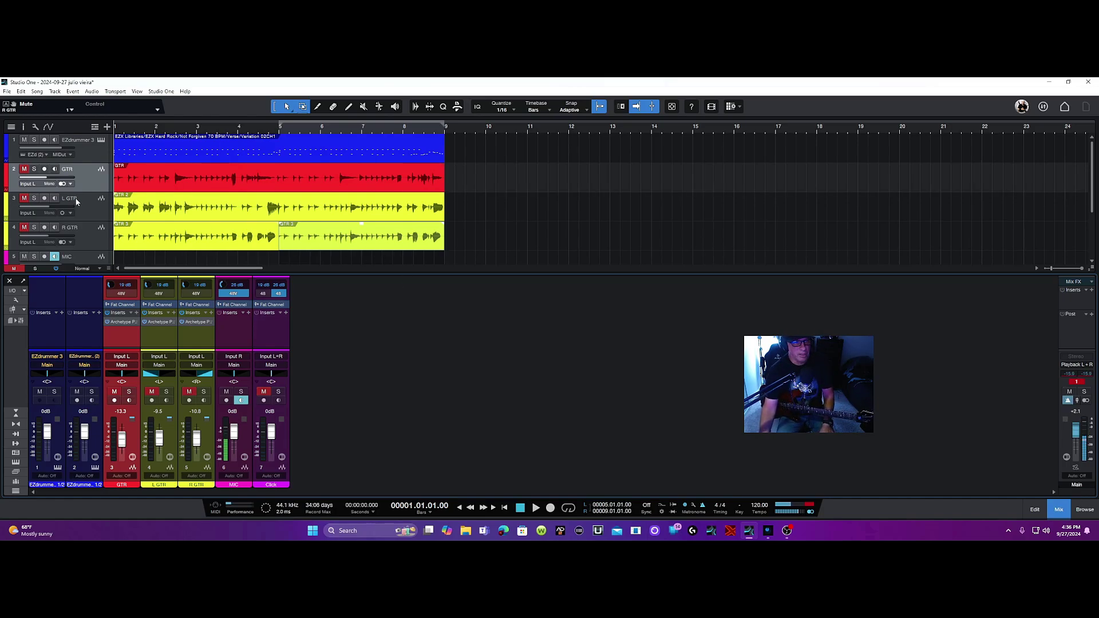
{"action": "mouse_move", "coordinate": [112, 175]}
{"action": "left_click", "coordinate": [25, 171]}
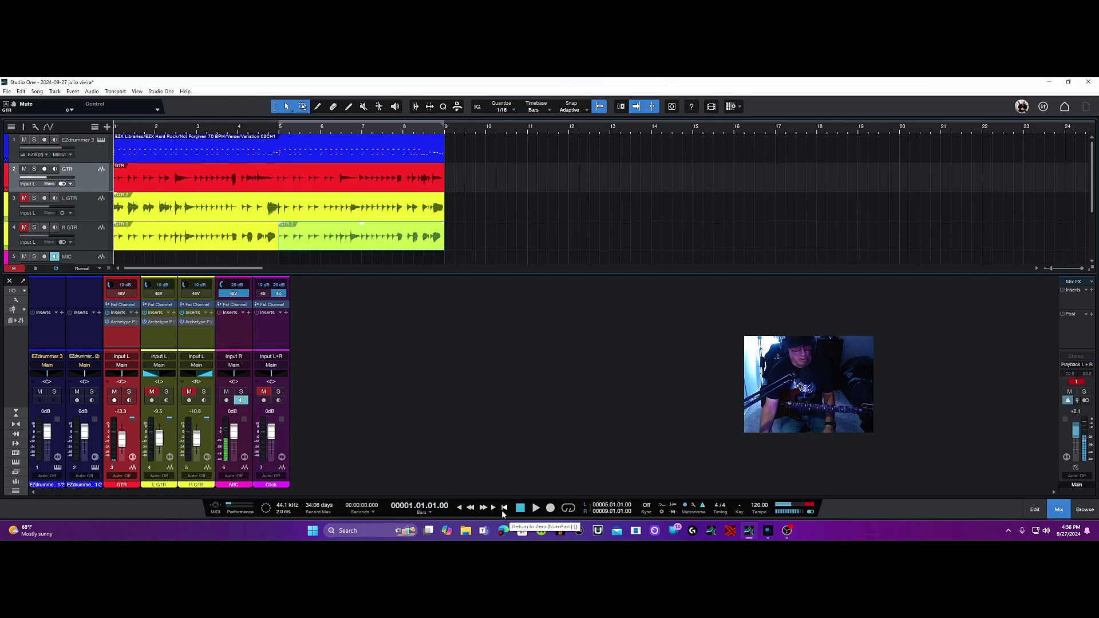
Play the centre guitar with the drums for comparison, then stop and return to the song start
{"action": "left_click", "coordinate": [532, 509]}
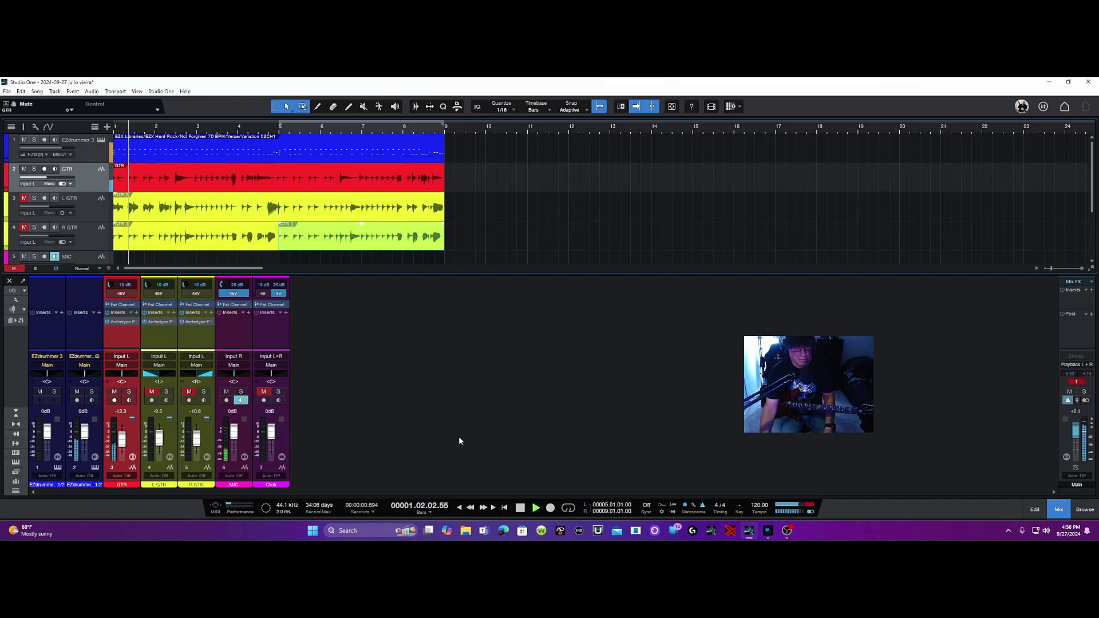
{"action": "left_click", "coordinate": [517, 508]}
{"action": "left_click", "coordinate": [505, 508]}
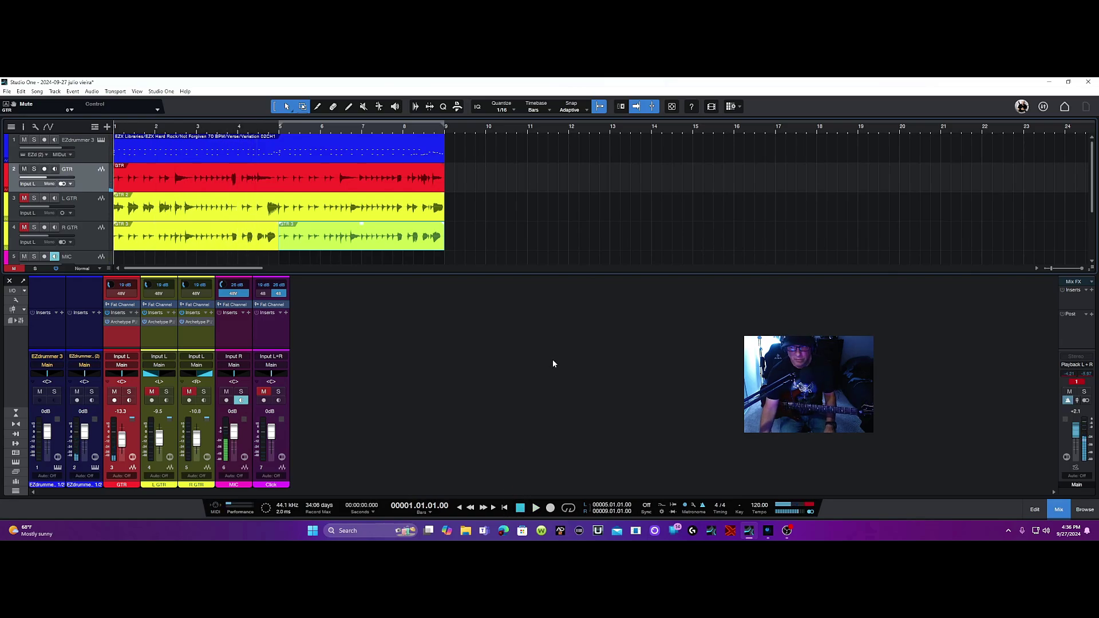
Clear the Main channel's clip indicator and open the Archetype Petrucci plug-in on the GTR track
{"action": "left_click", "coordinate": [1076, 381]}
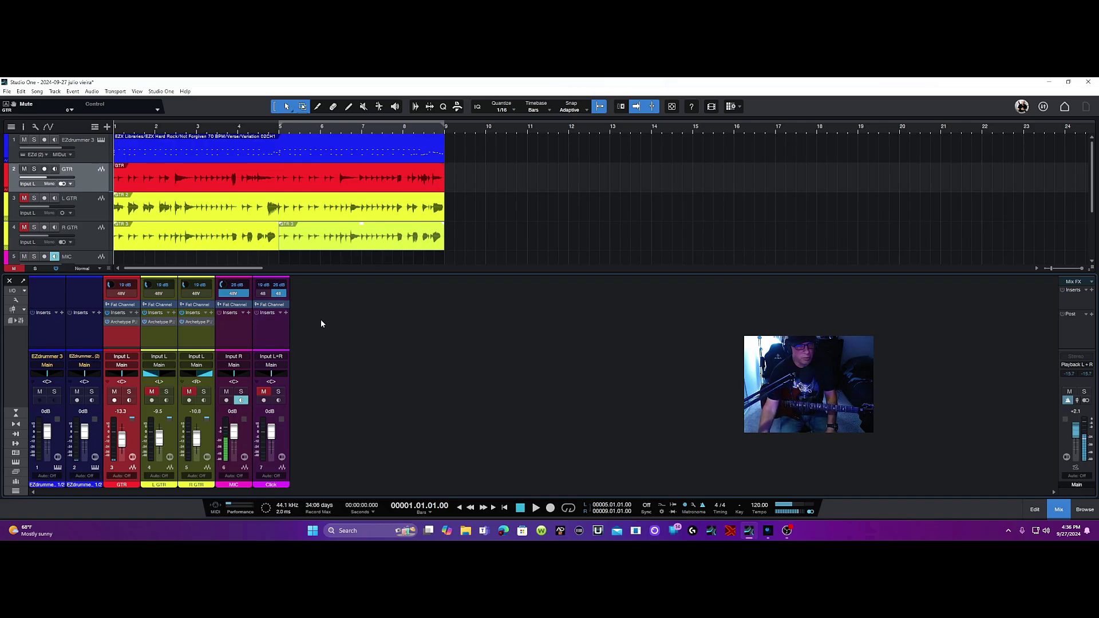
{"action": "left_click", "coordinate": [115, 322]}
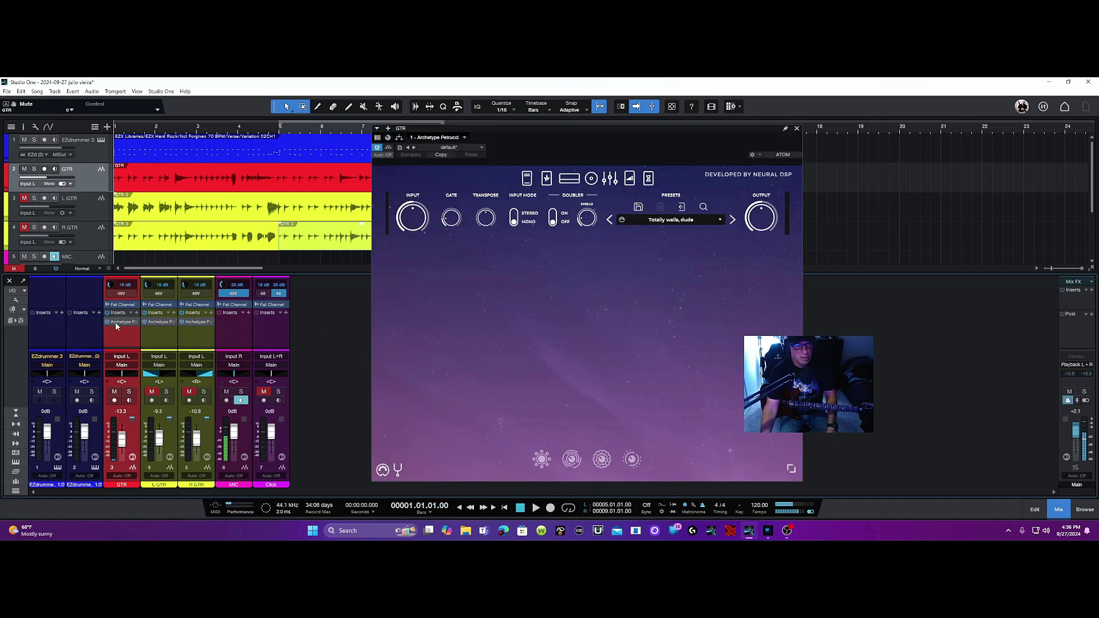